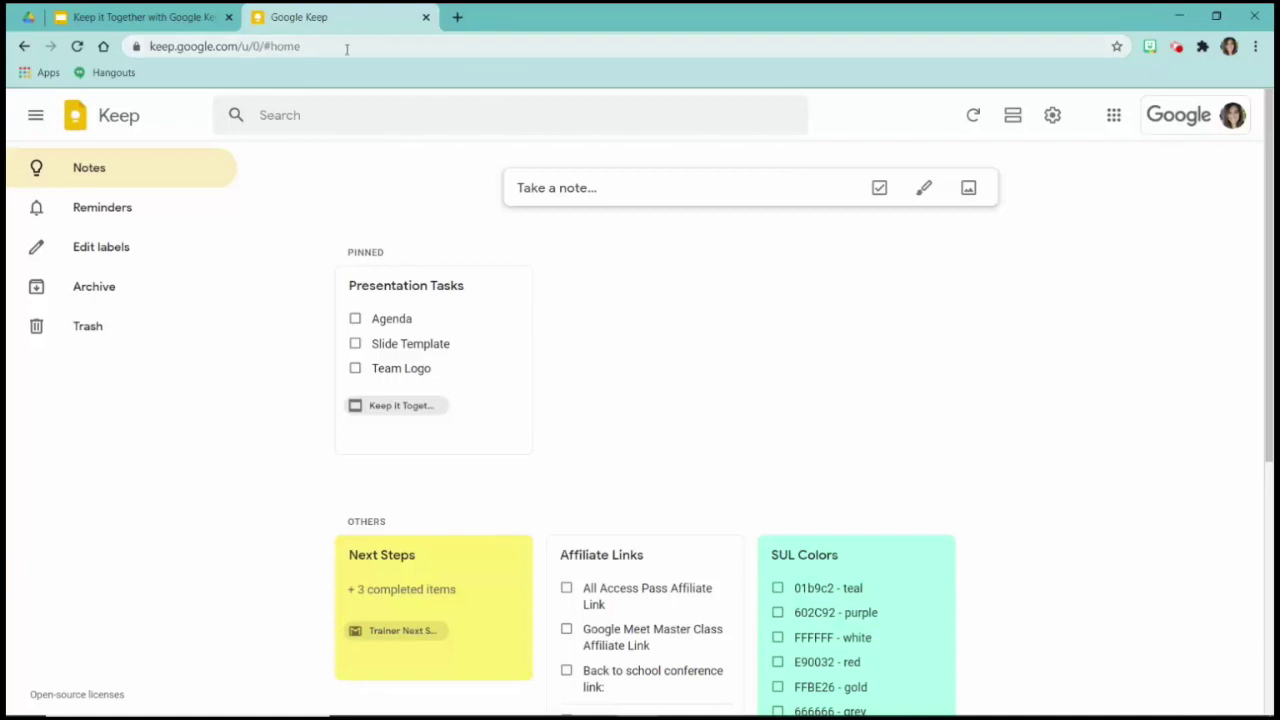
# - In a new tab, drag Keep to the first slot after Drive in Google apps, then close the tab
pyautogui.click(457, 17)
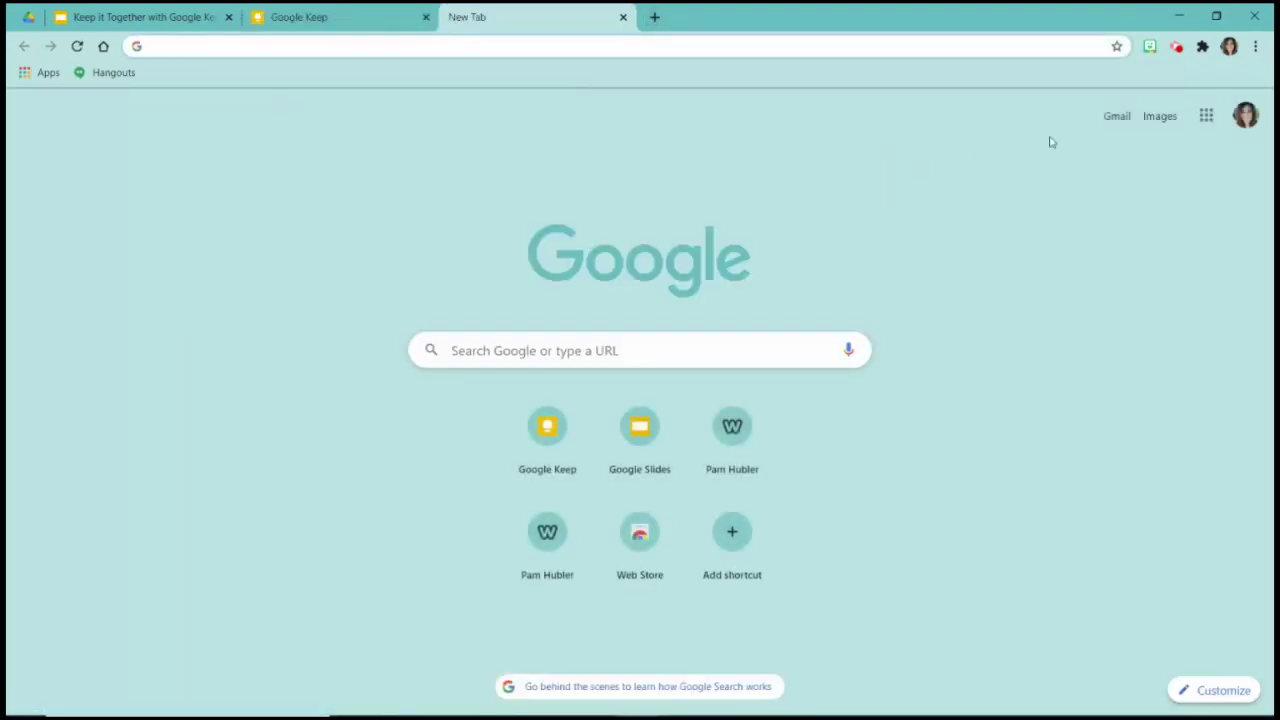
pyautogui.click(1252, 108)
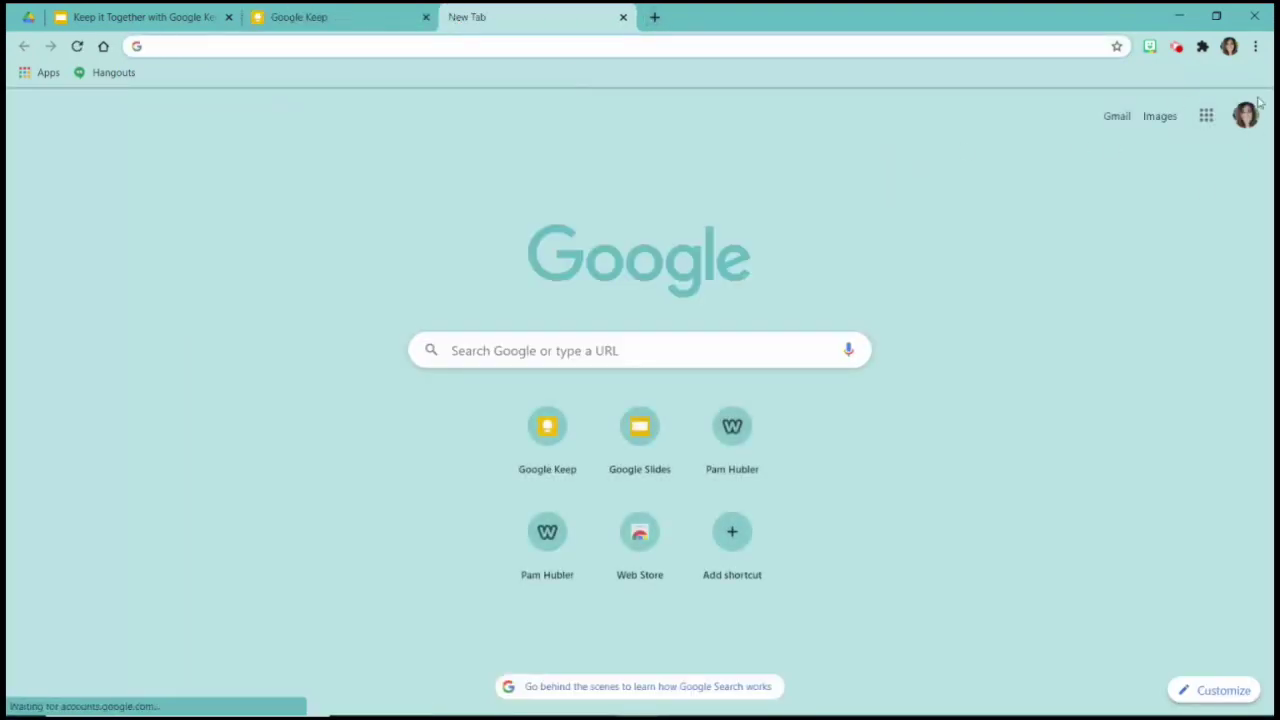
pyautogui.click(1206, 116)
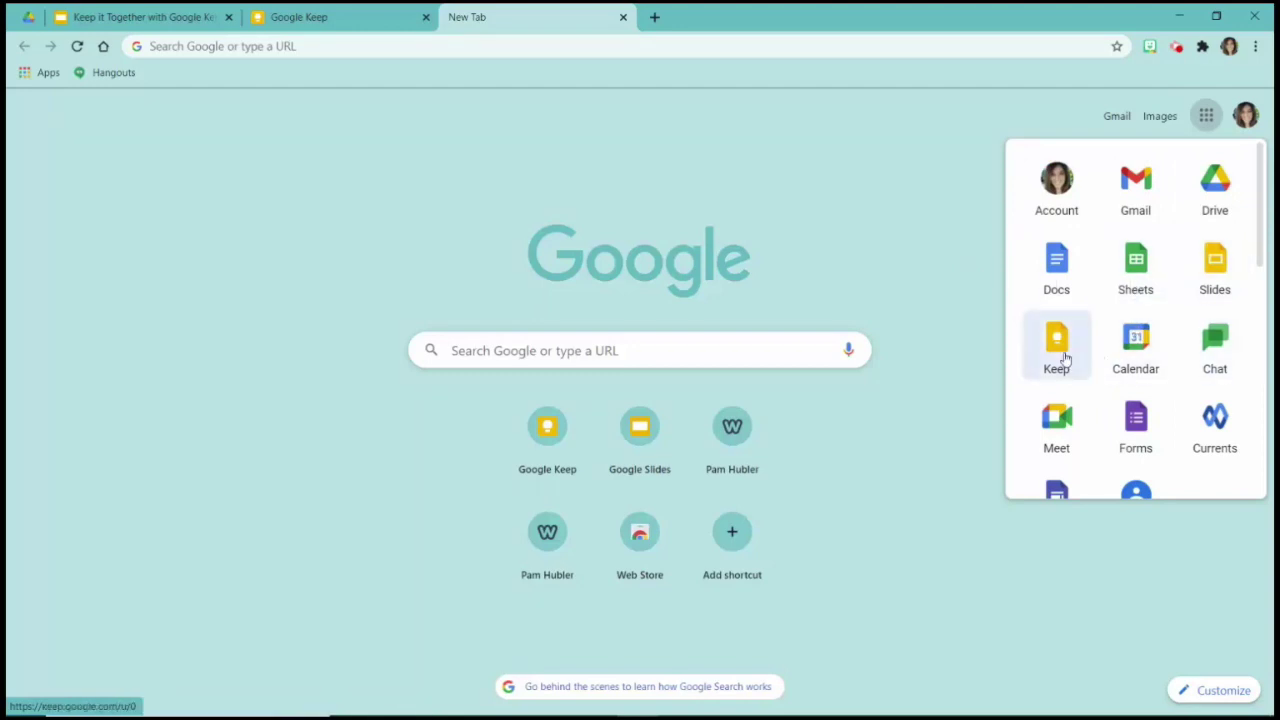
pyautogui.moveTo(1065, 358); pyautogui.dragTo(1078, 278)
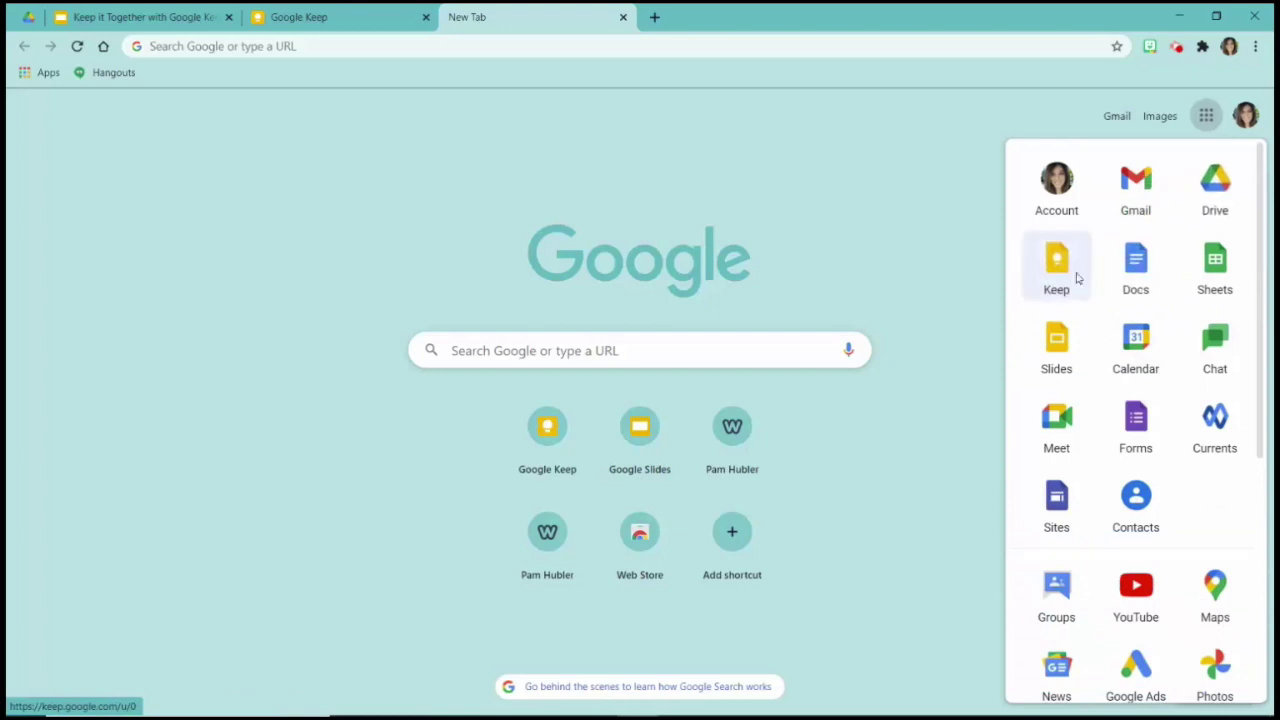
pyautogui.click(950, 273)
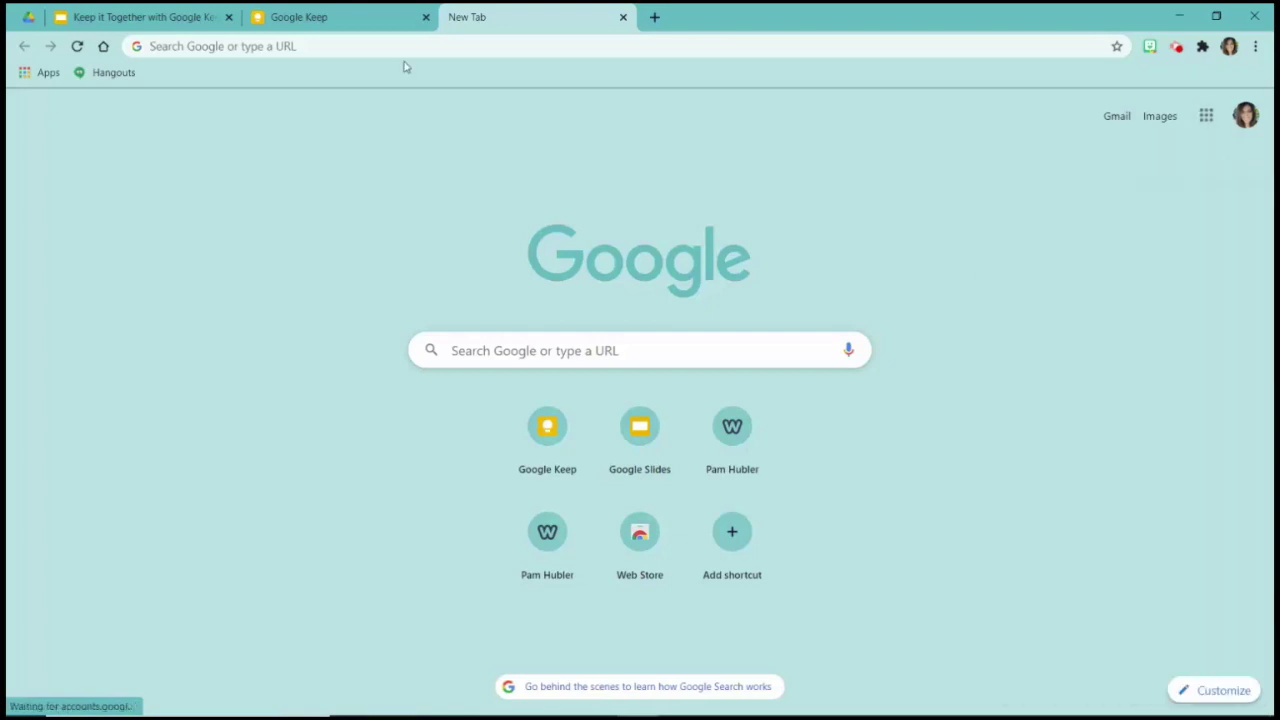
pyautogui.click(623, 17)
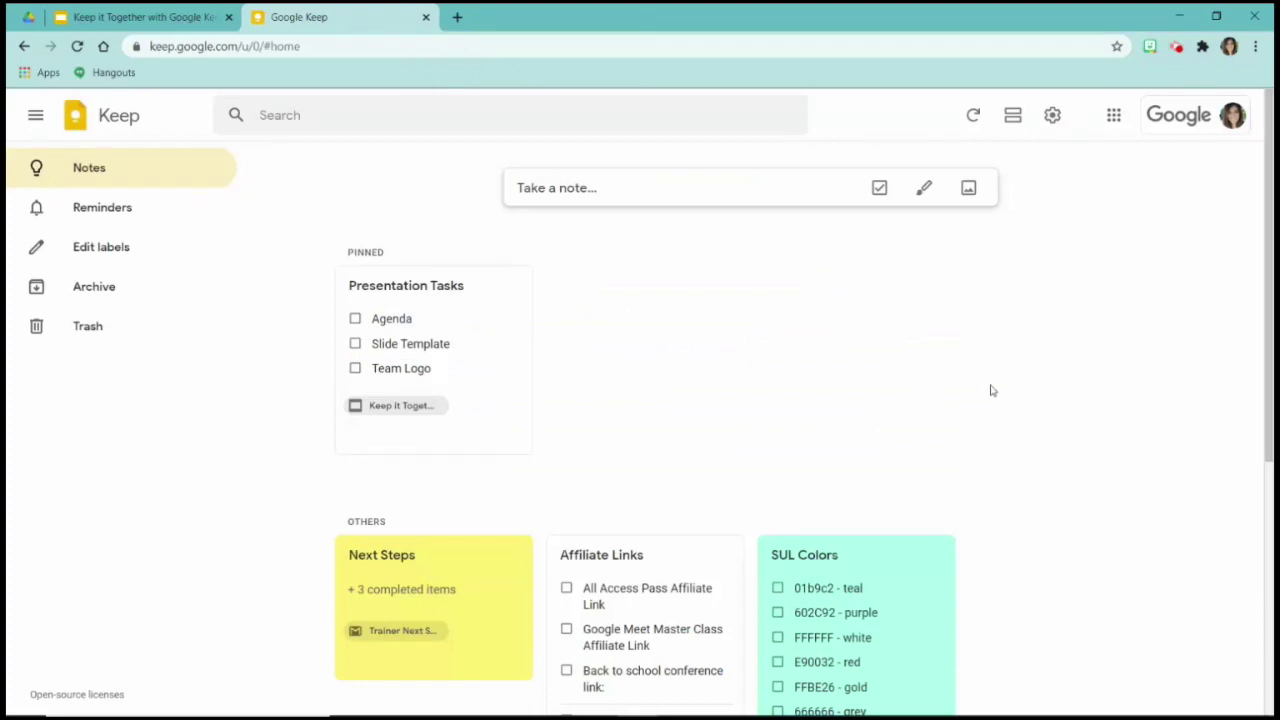
# - Collapse and re-expand the sidebar, show Reminders, and bring up the Edit labels dialog
pyautogui.click(35, 116)
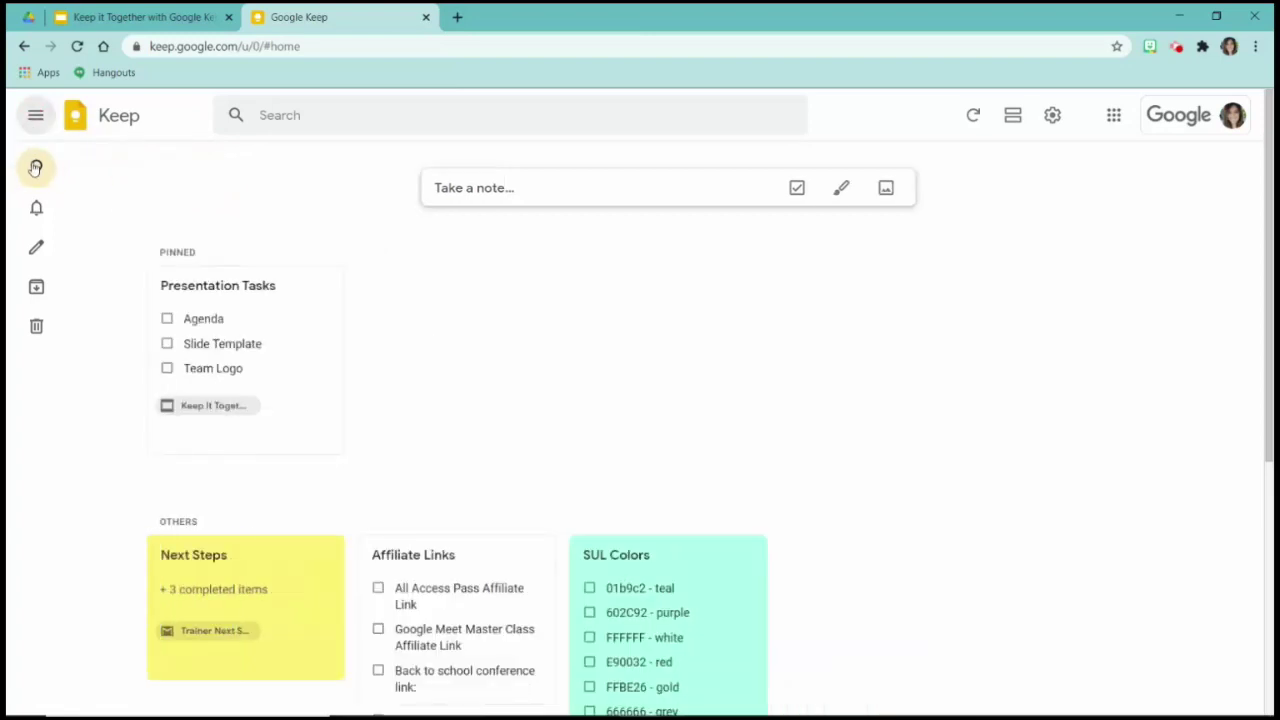
pyautogui.moveTo(37, 240)
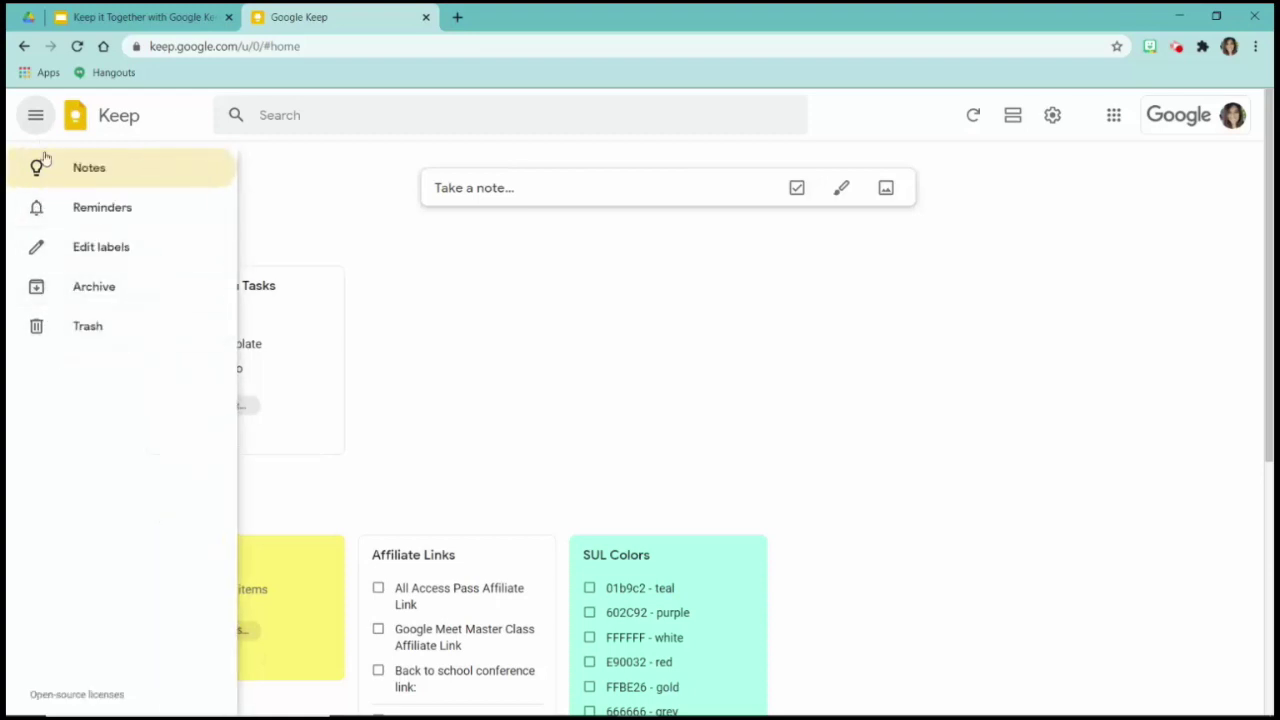
pyautogui.click(35, 115)
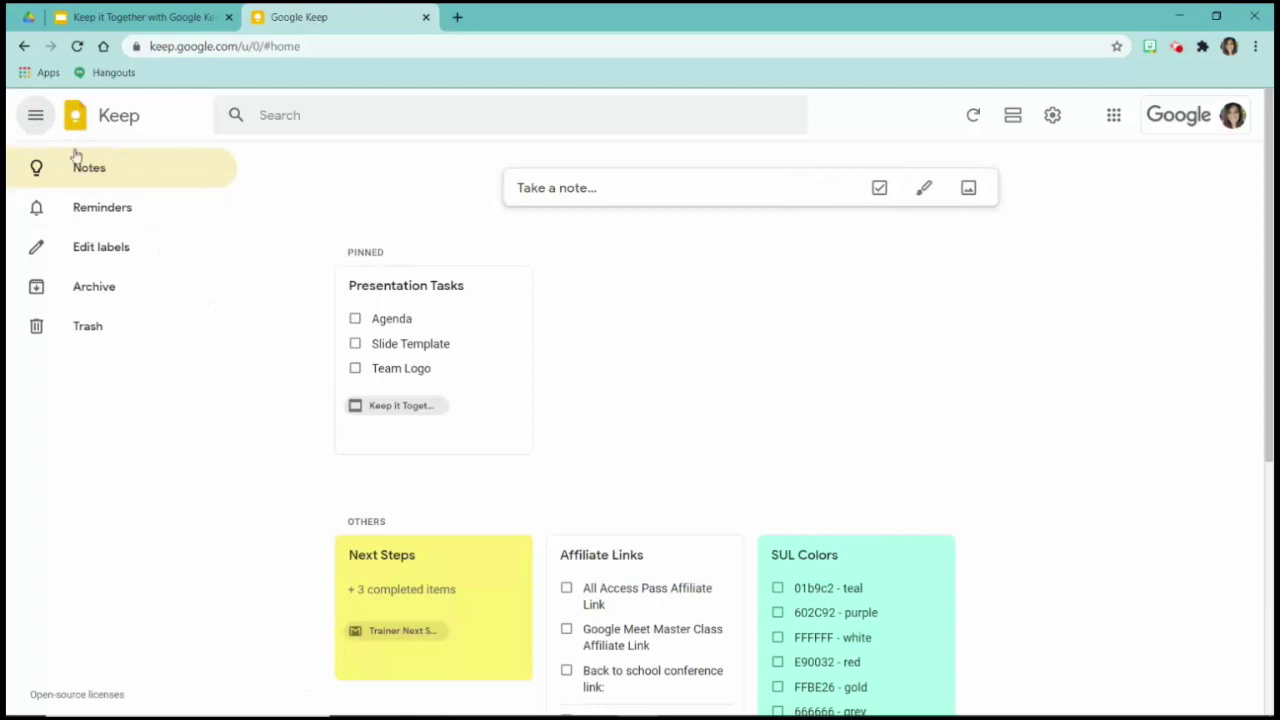
pyautogui.click(35, 128)
pyautogui.click(35, 128)
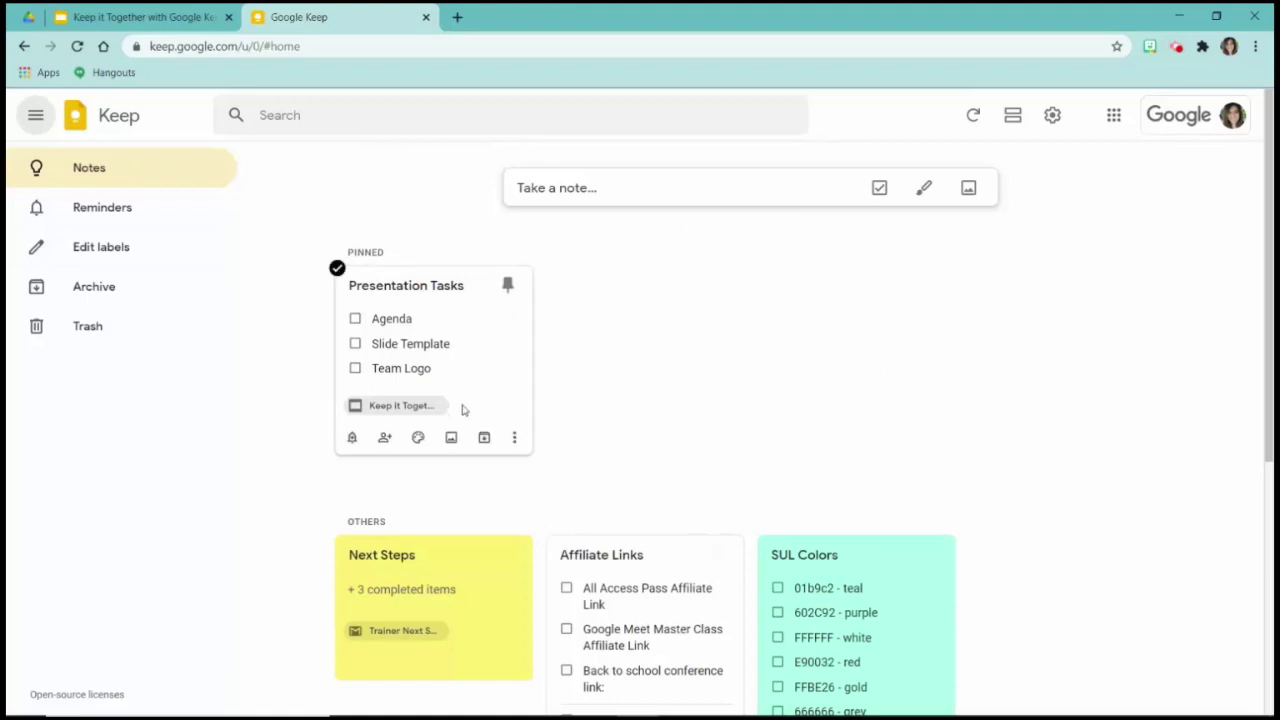
pyautogui.click(130, 222)
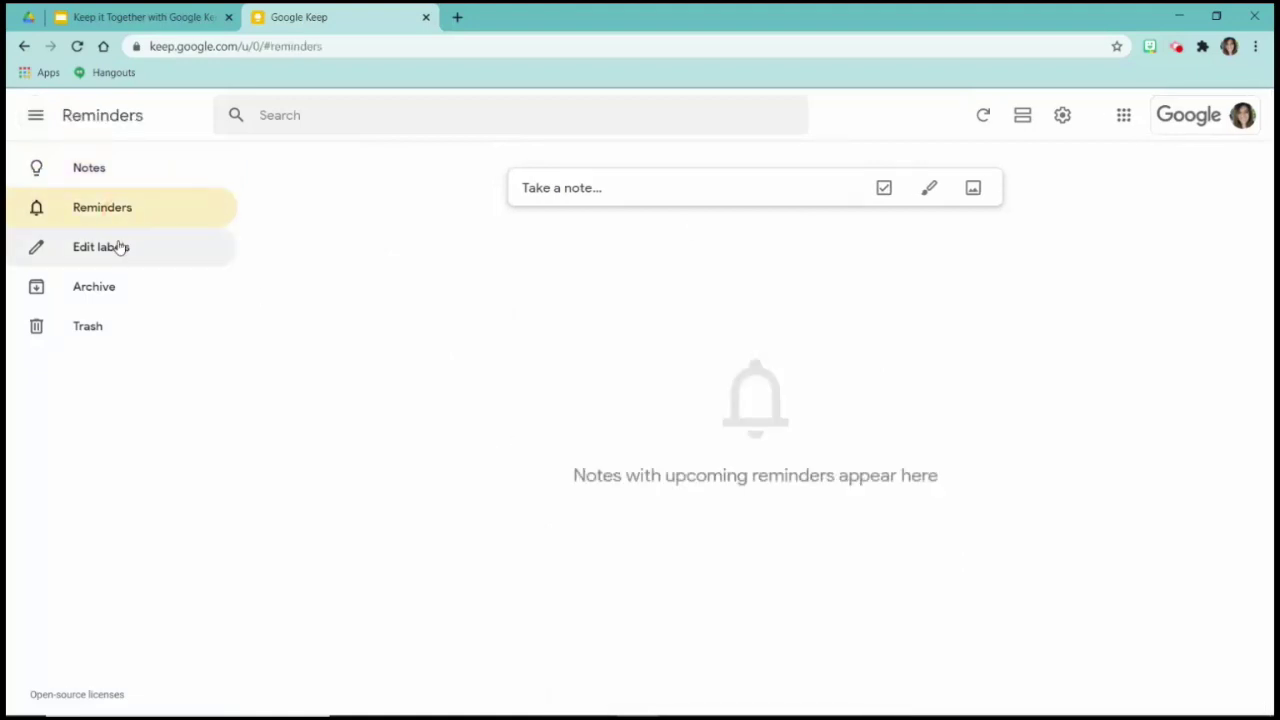
pyautogui.click(118, 247)
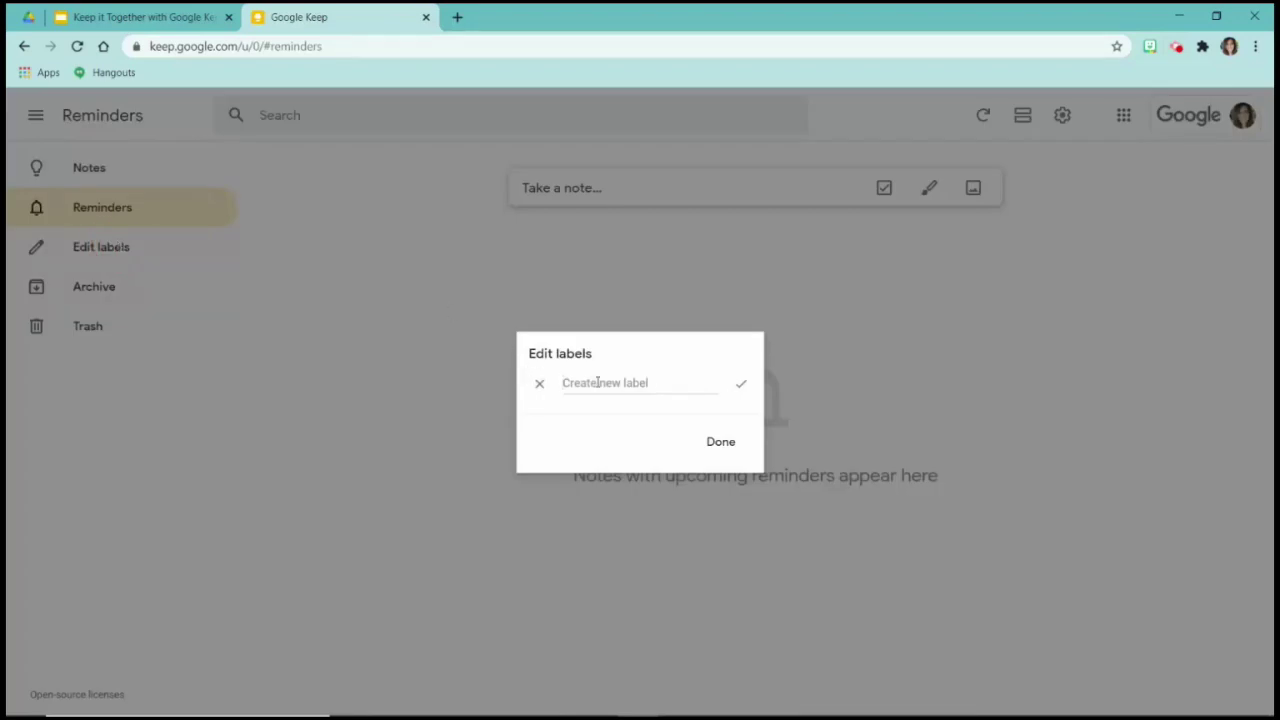
# - Add a new label named 'Presentations' and close the label editor with Done
pyautogui.write('Prewe')
pyautogui.press('BackSpace')
pyautogui.press('BackSpace')
pyautogui.write('sentations')
pyautogui.press('Return')
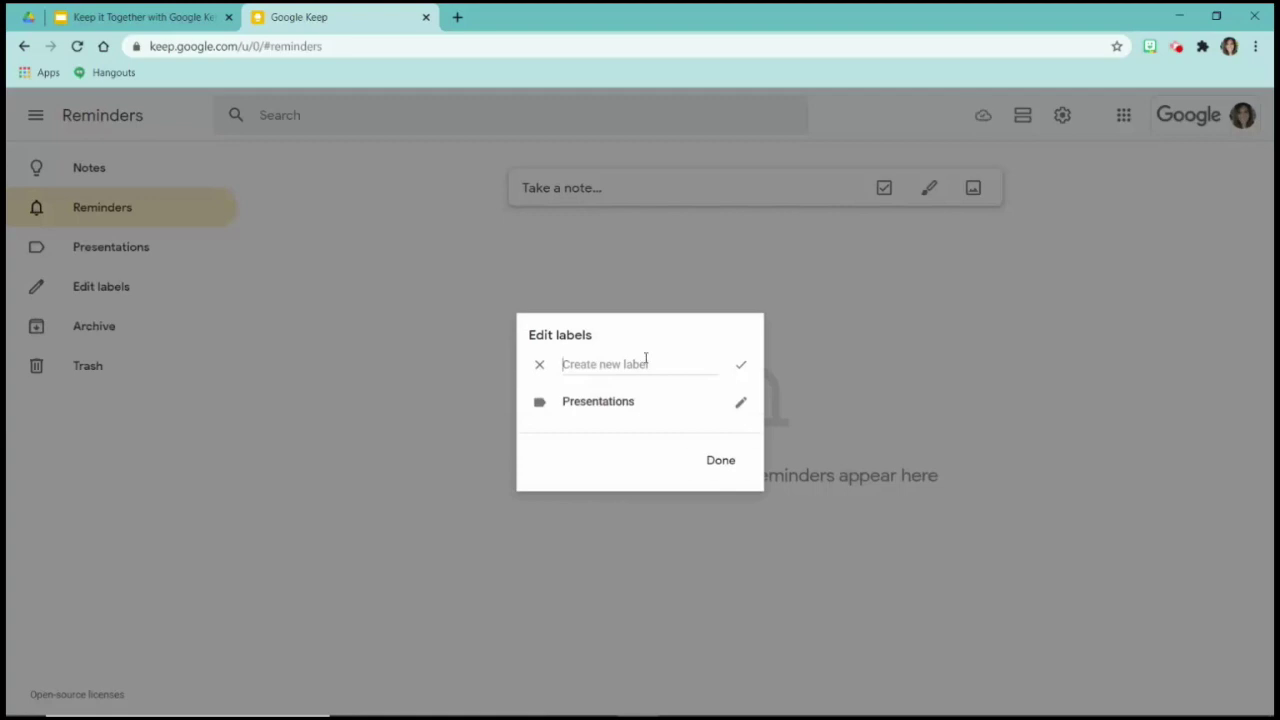
pyautogui.click(722, 462)
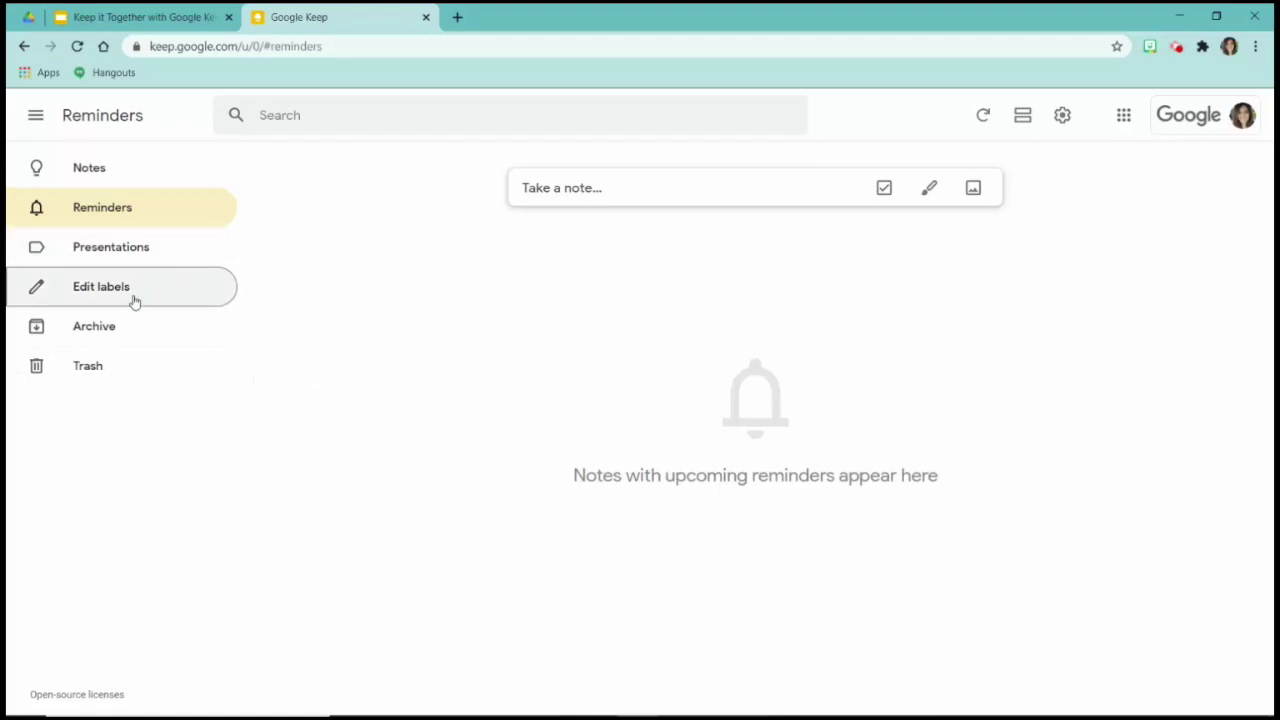
# - Browse the empty Archive, Trash and Presentations views, ending on the Notes page
pyautogui.click(86, 340)
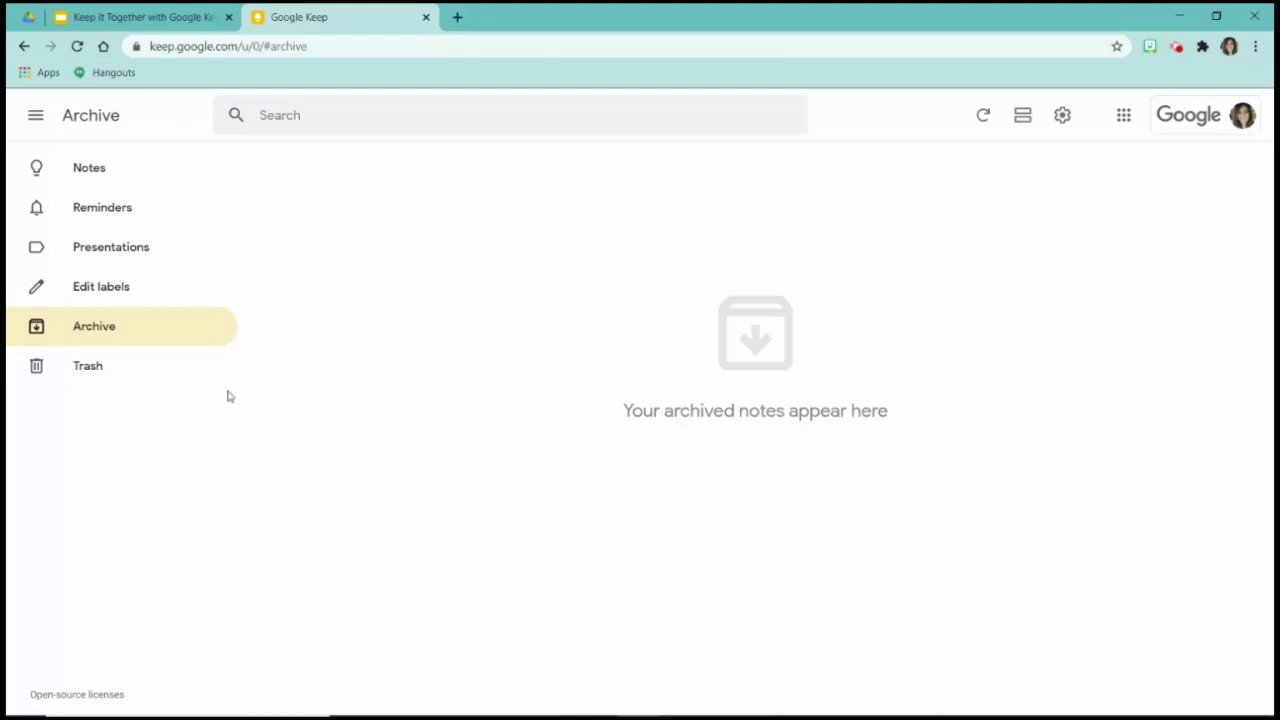
pyautogui.click(89, 368)
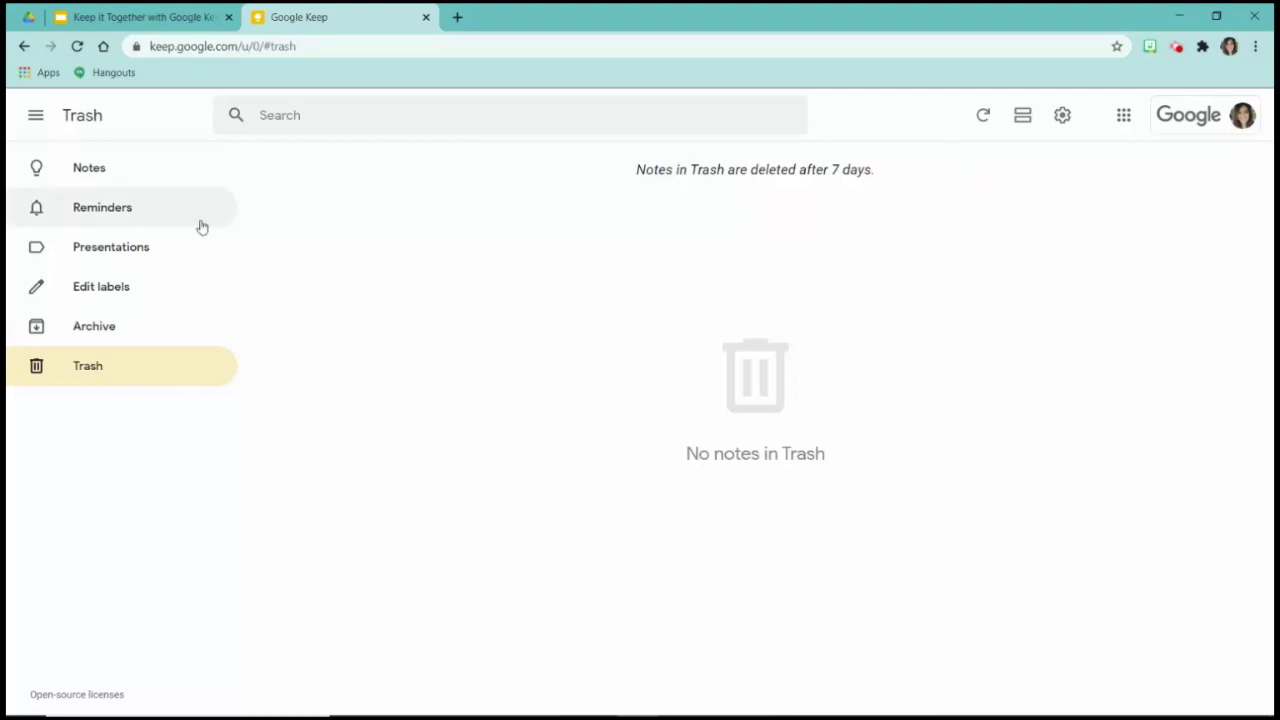
pyautogui.click(120, 181)
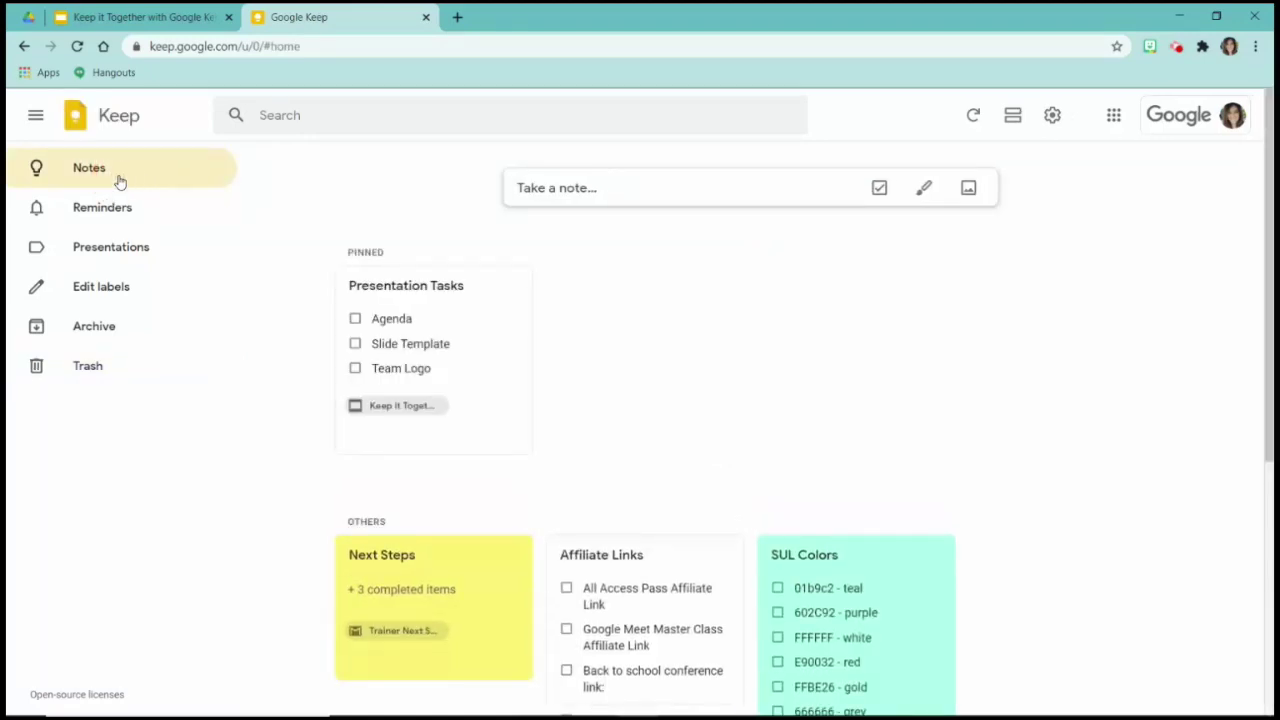
pyautogui.click(40, 257)
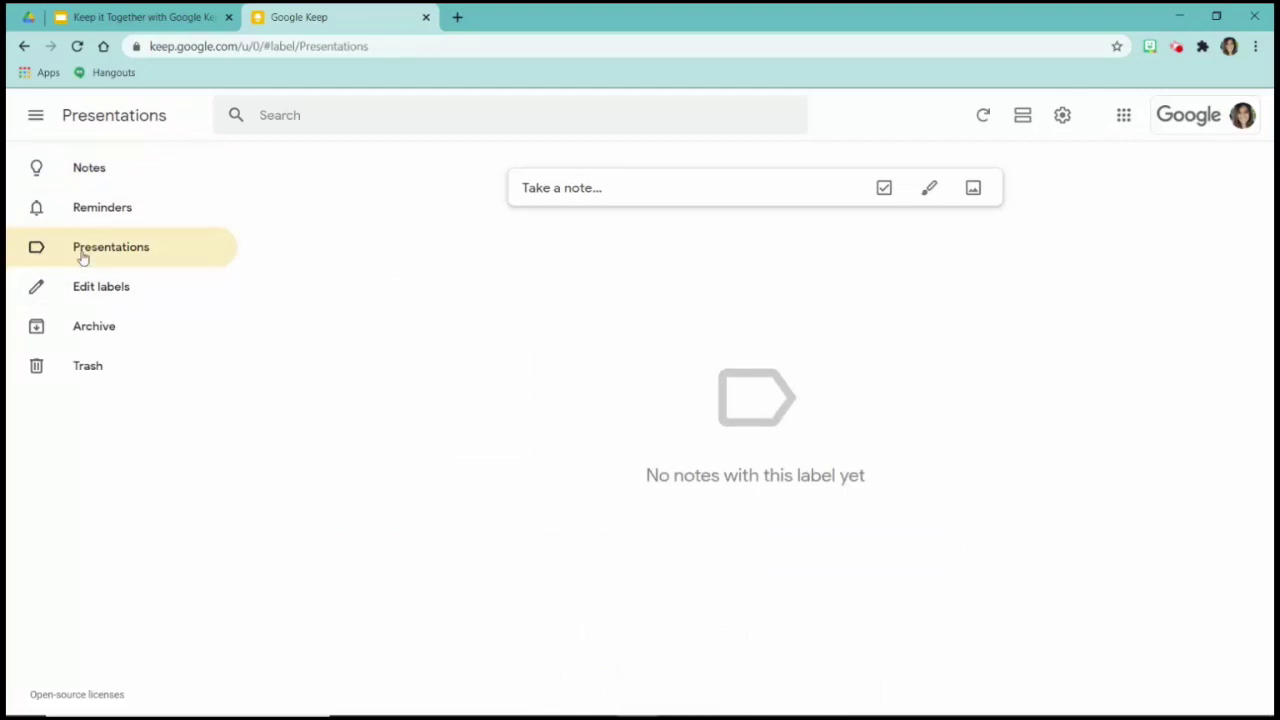
pyautogui.click(90, 177)
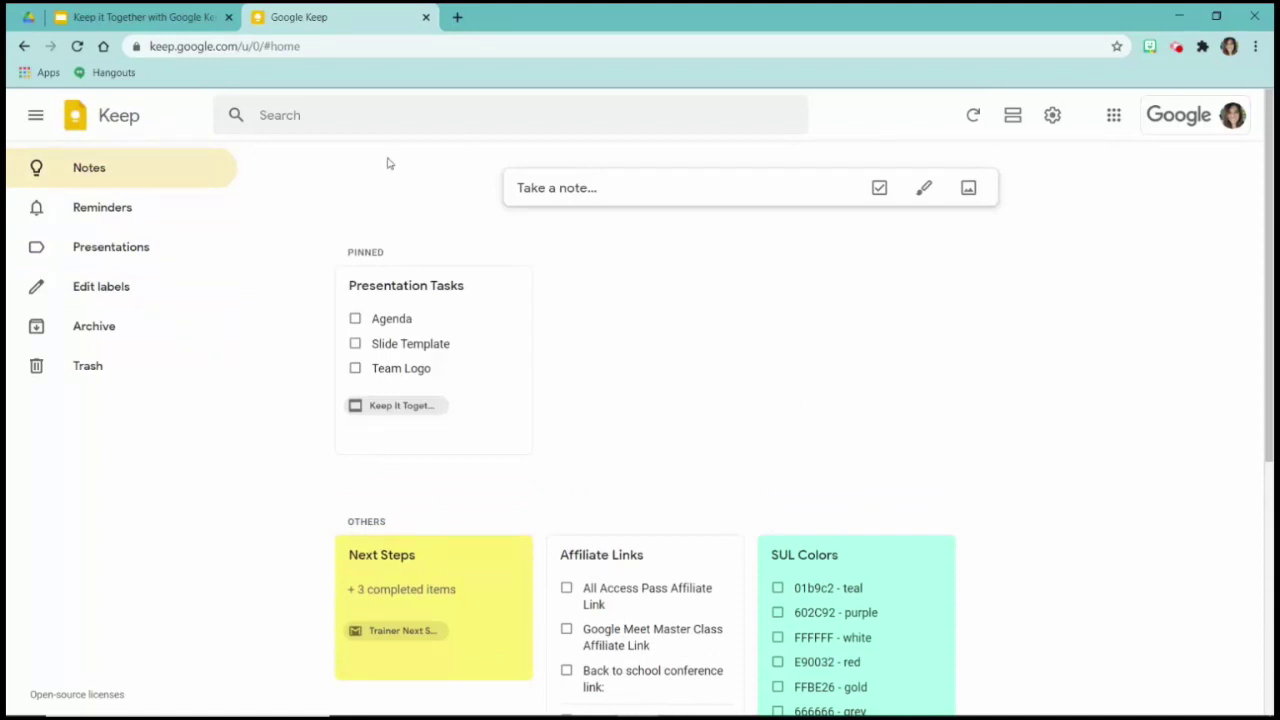
pyautogui.click(363, 120)
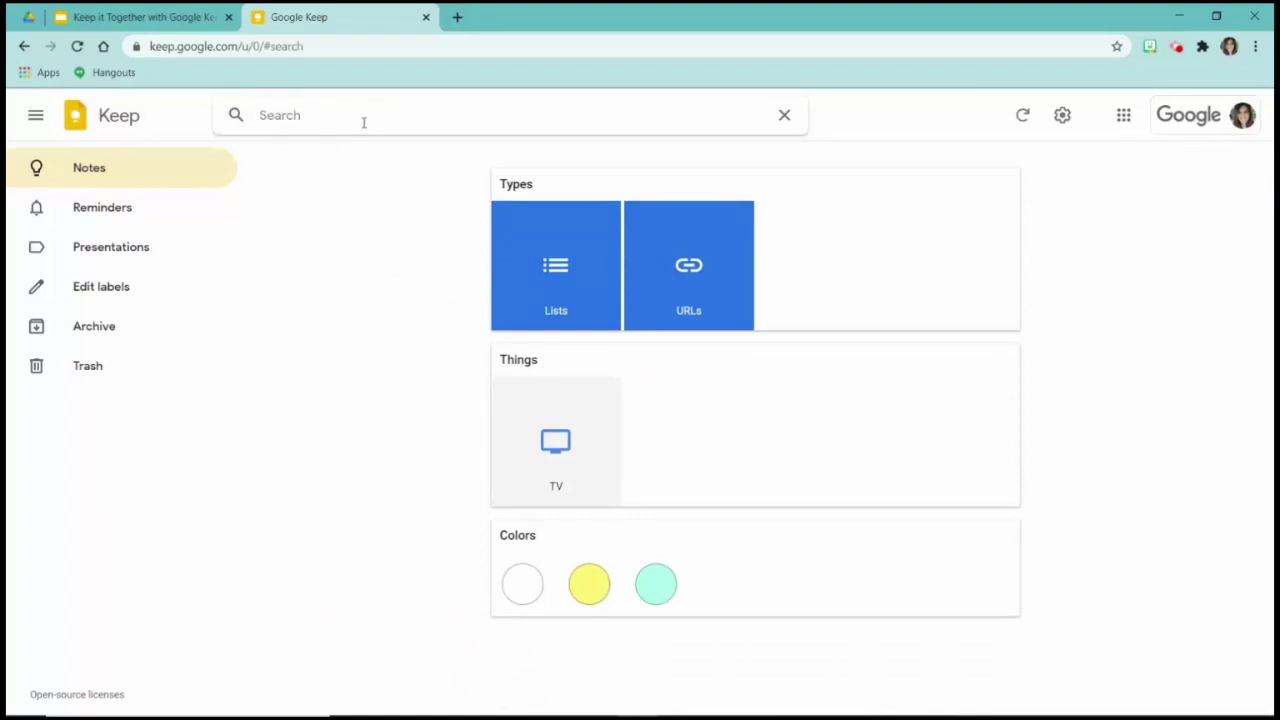
pyautogui.write('prese')
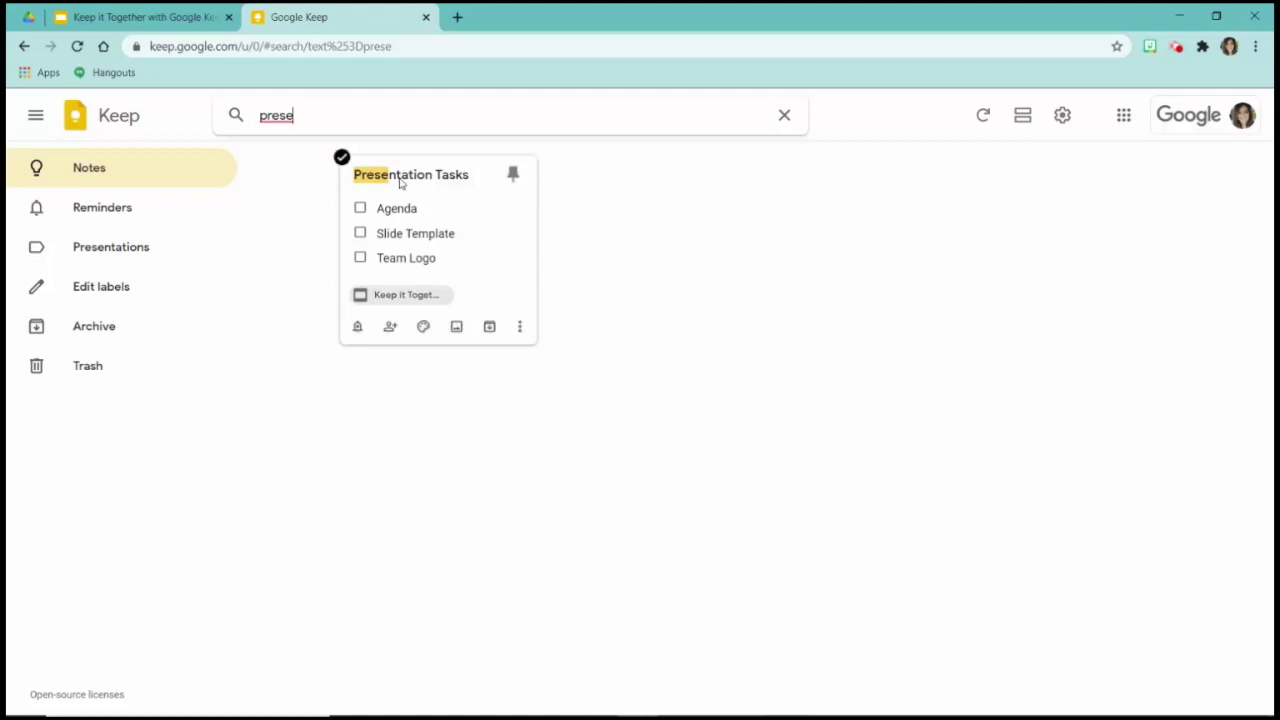
pyautogui.click(486, 244)
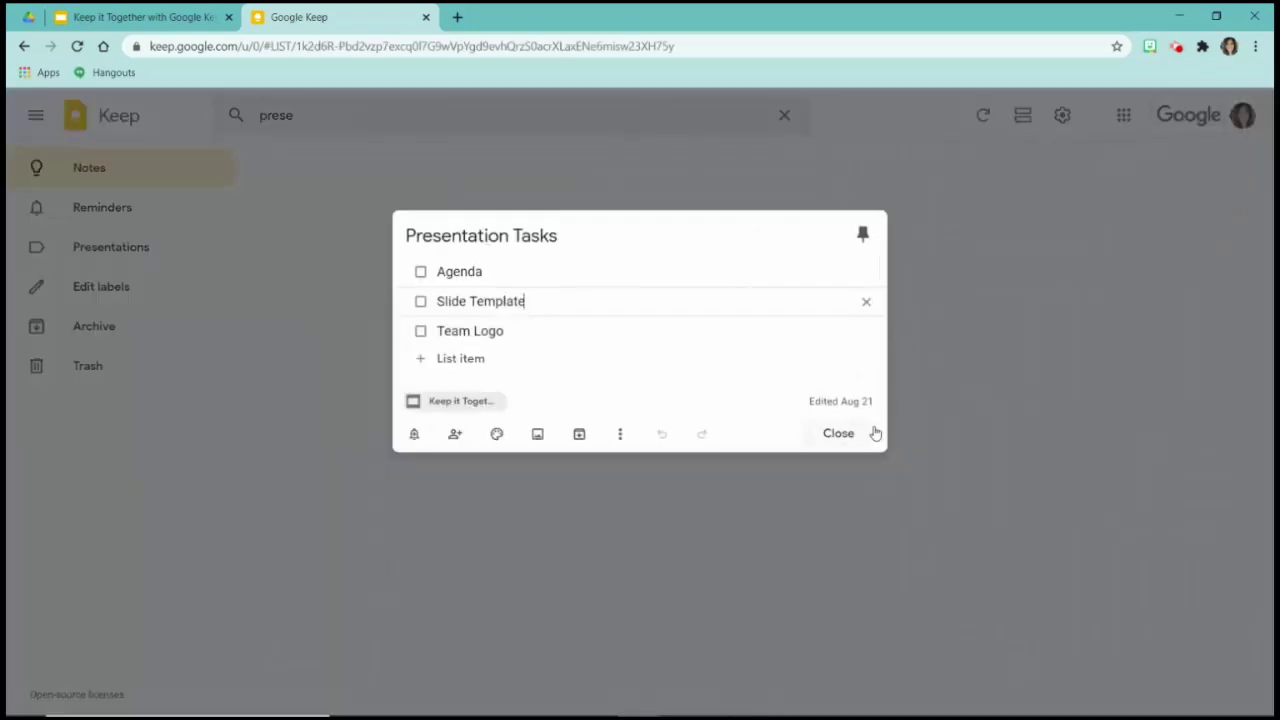
pyautogui.click(848, 435)
pyautogui.click(784, 115)
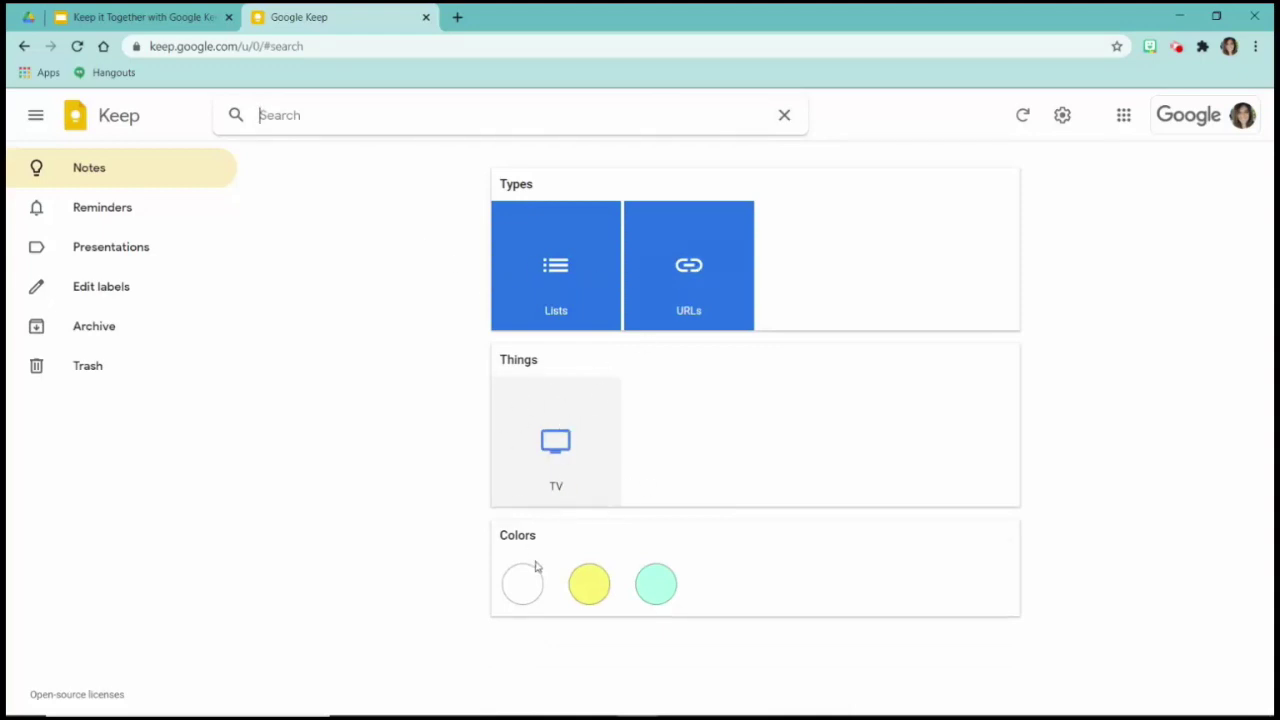
pyautogui.click(661, 588)
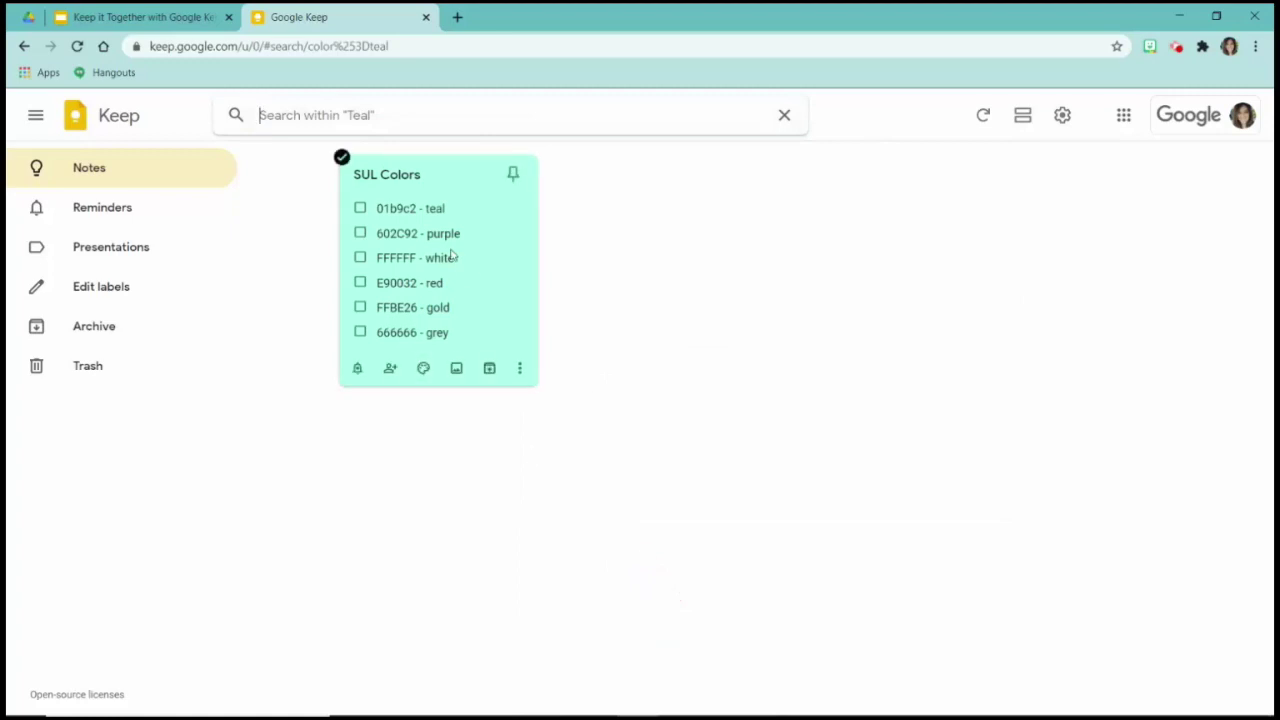
pyautogui.click(785, 116)
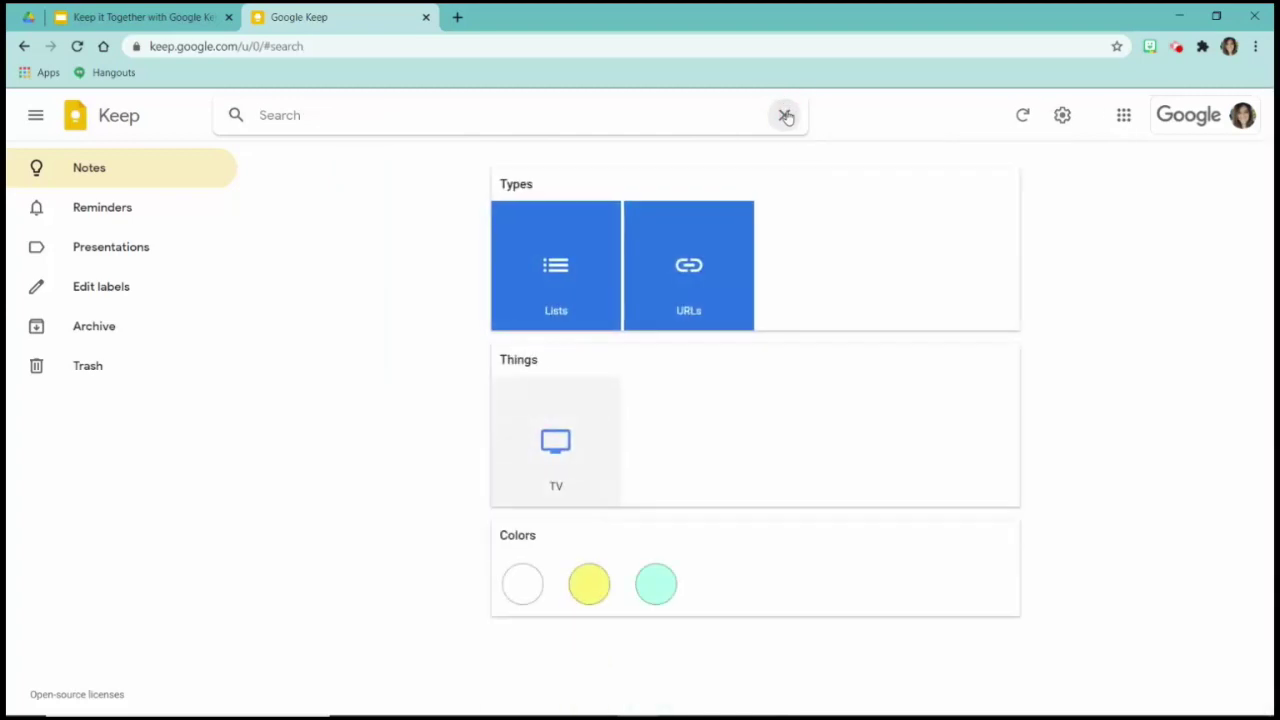
pyautogui.click(78, 170)
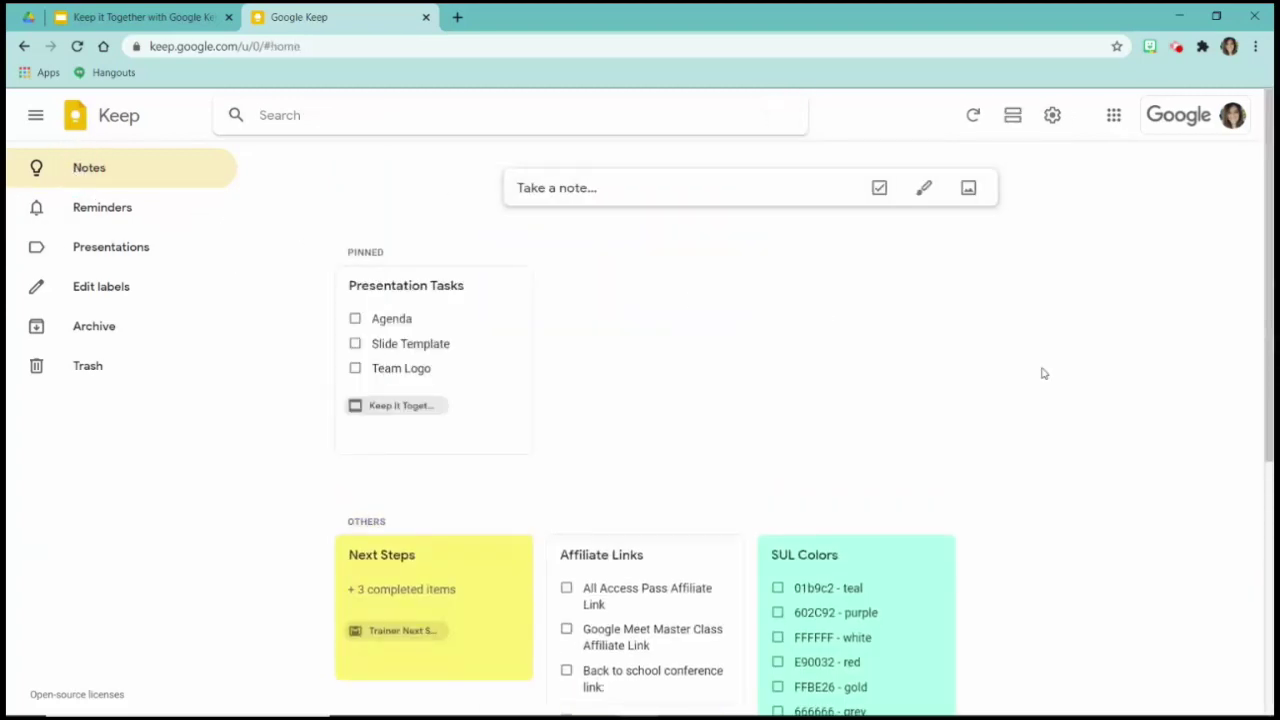
# - Toggle list and grid layout, then tick Enable dark theme in Settings and save
pyautogui.click(1012, 118)
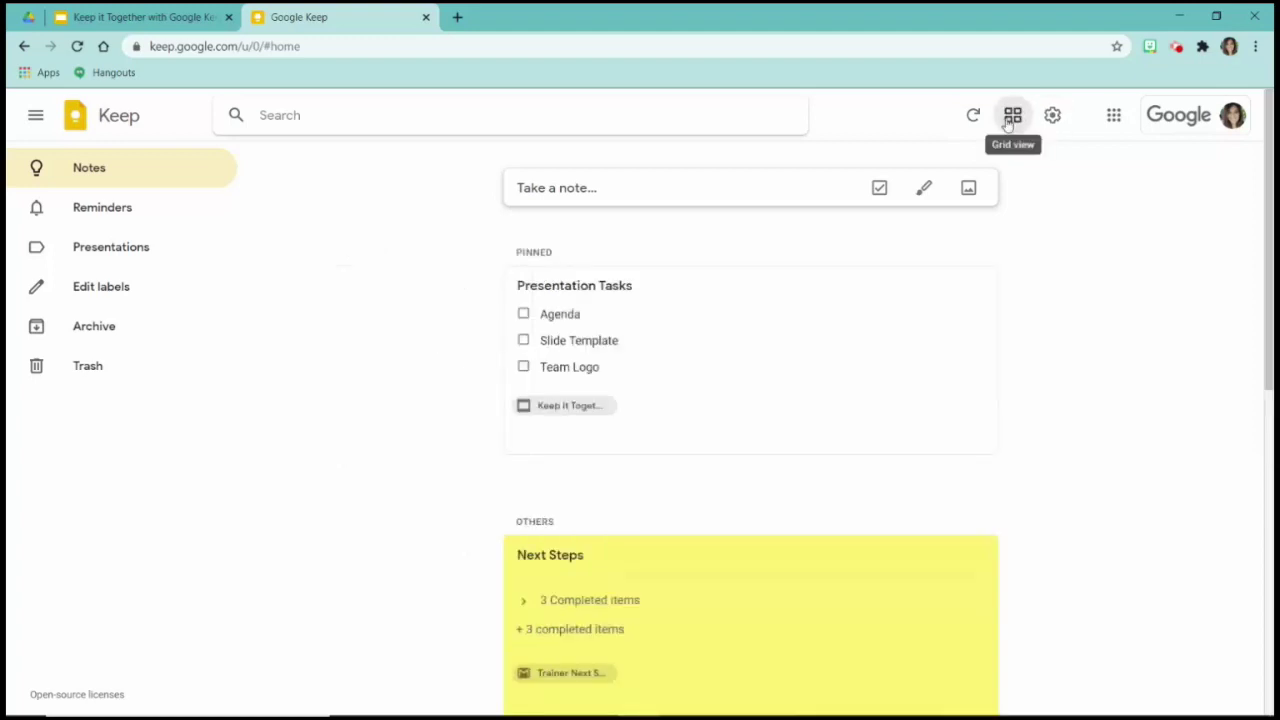
pyautogui.click(1010, 118)
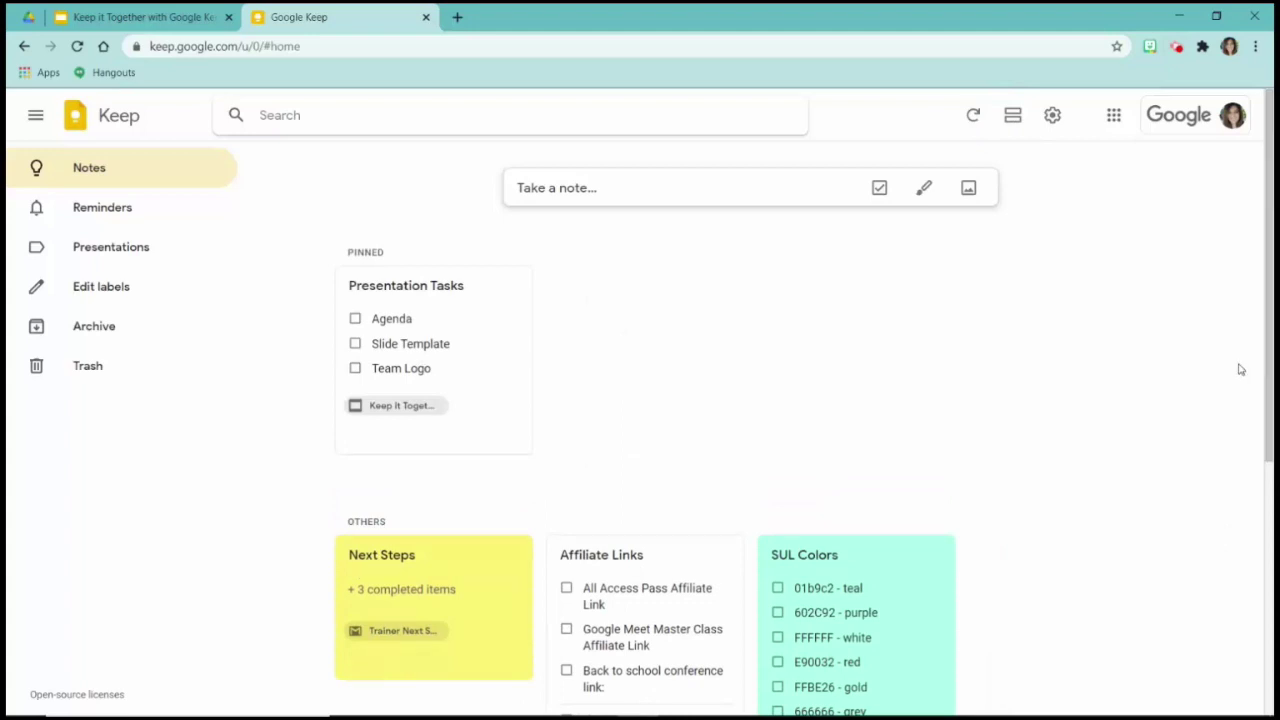
pyautogui.click(1055, 120)
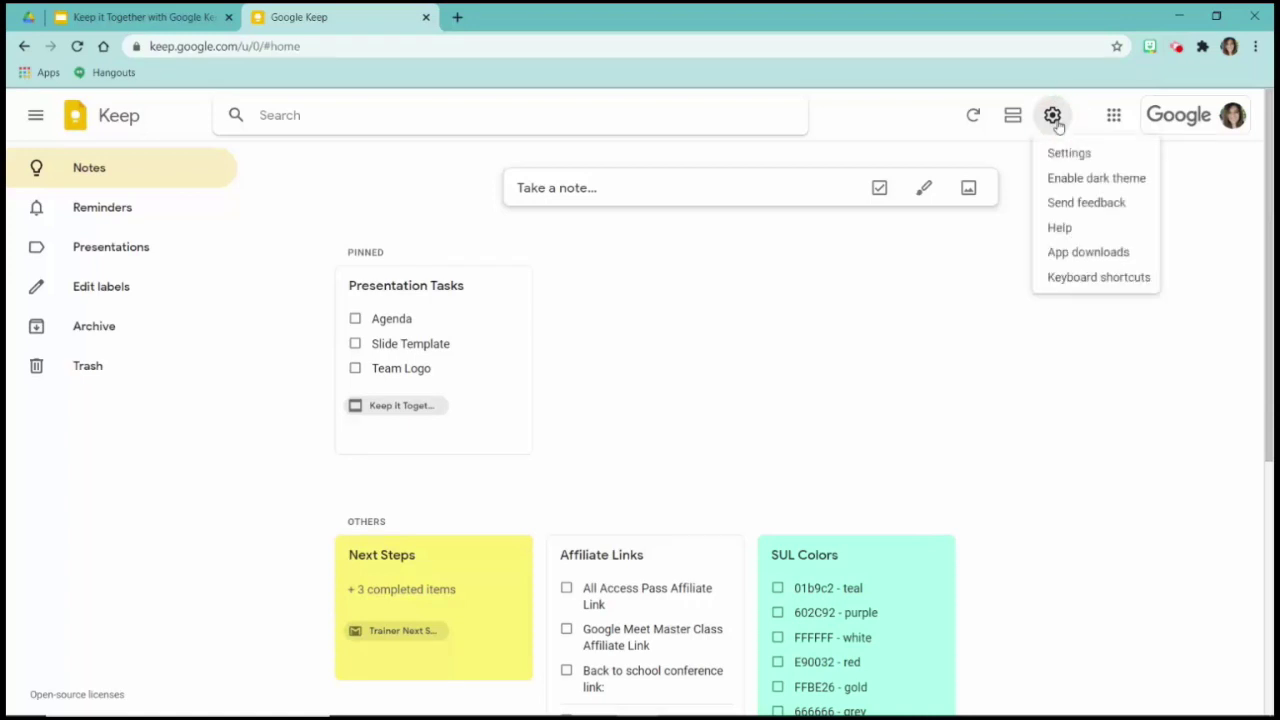
pyautogui.click(1069, 154)
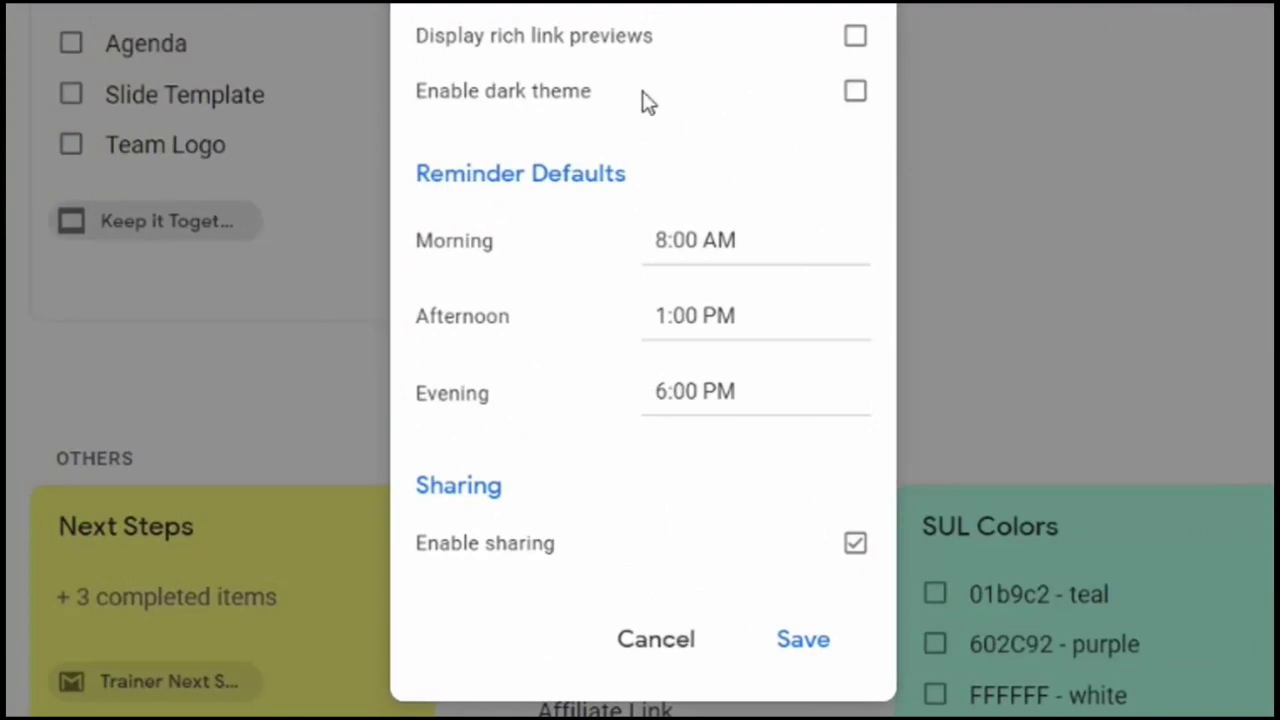
pyautogui.click(856, 93)
pyautogui.click(806, 645)
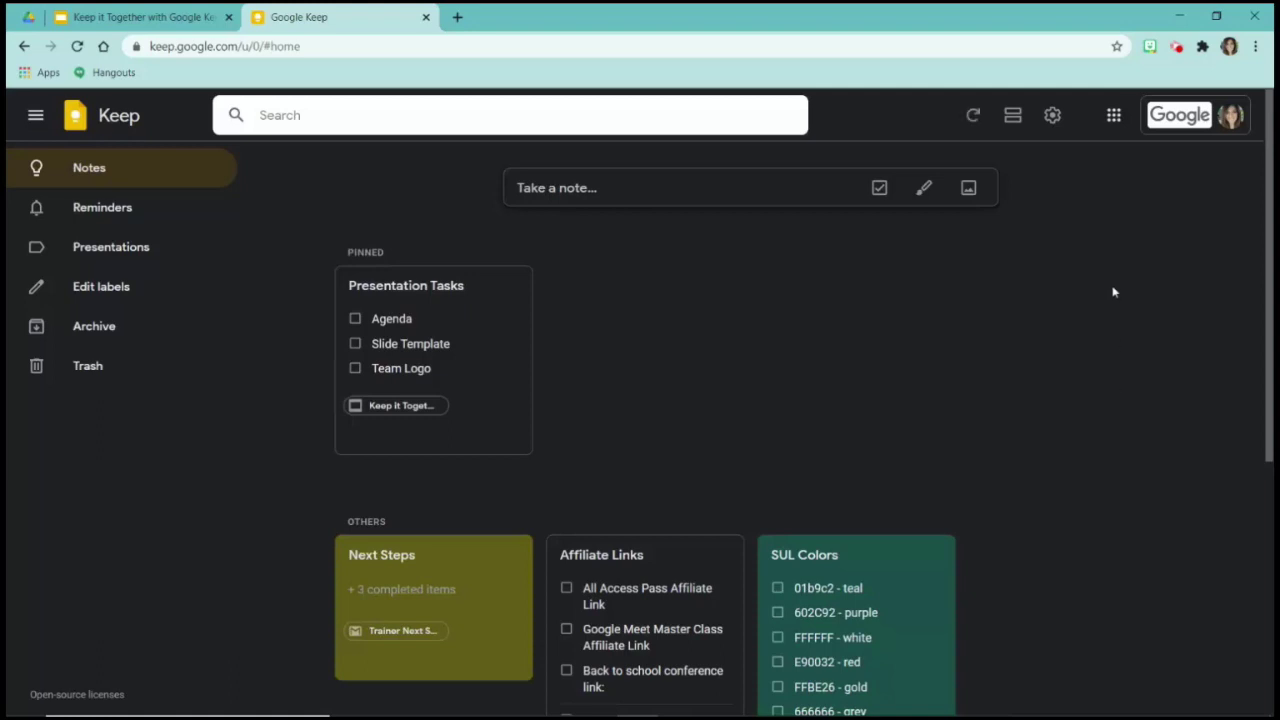
# - In Keep Settings, toggle the Enable sharing option and save, returning to the light theme
pyautogui.click(1052, 115)
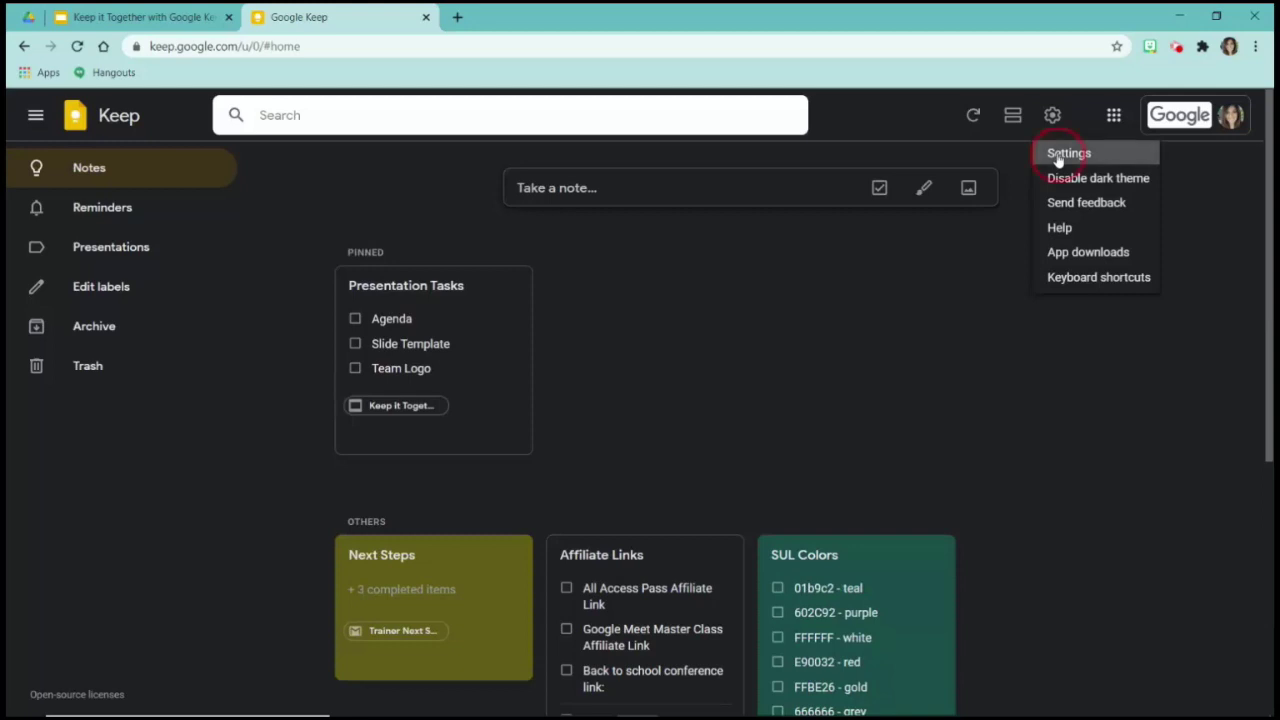
pyautogui.click(1057, 155)
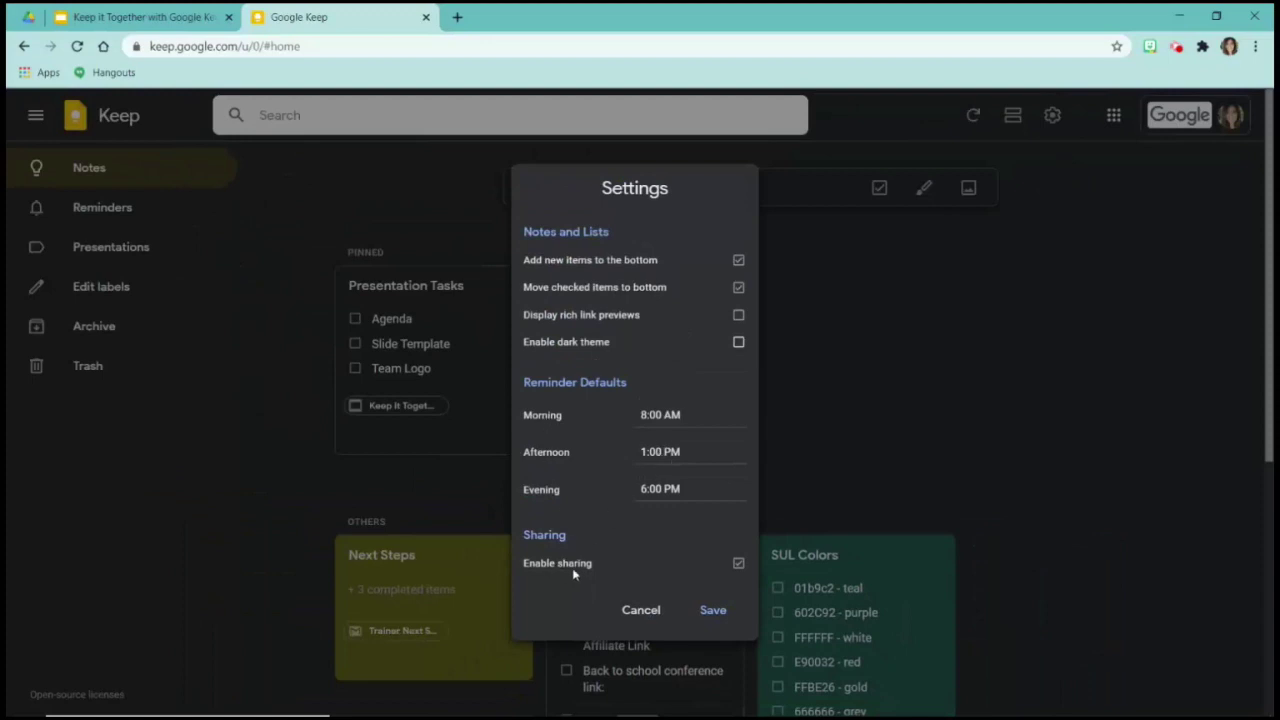
pyautogui.click(739, 565)
pyautogui.click(713, 612)
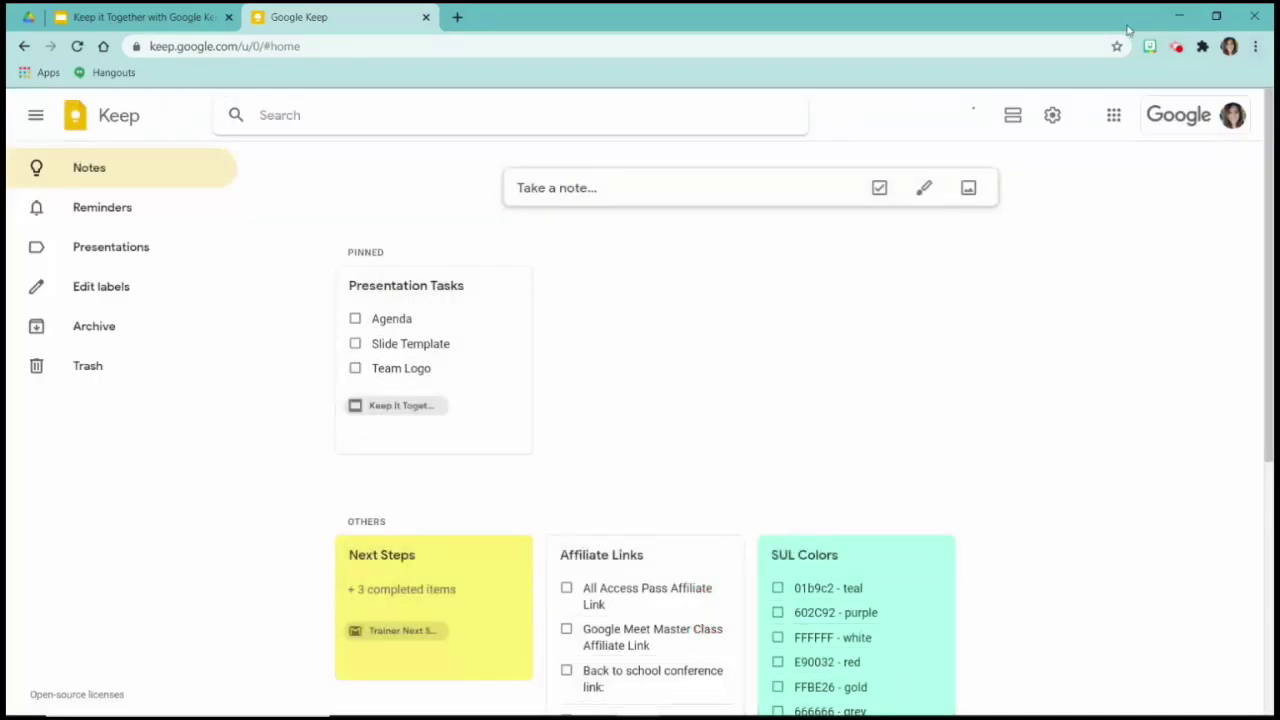
# - View the Send feedback form, cancel it unsent, and reopen the settings menu
pyautogui.click(1052, 115)
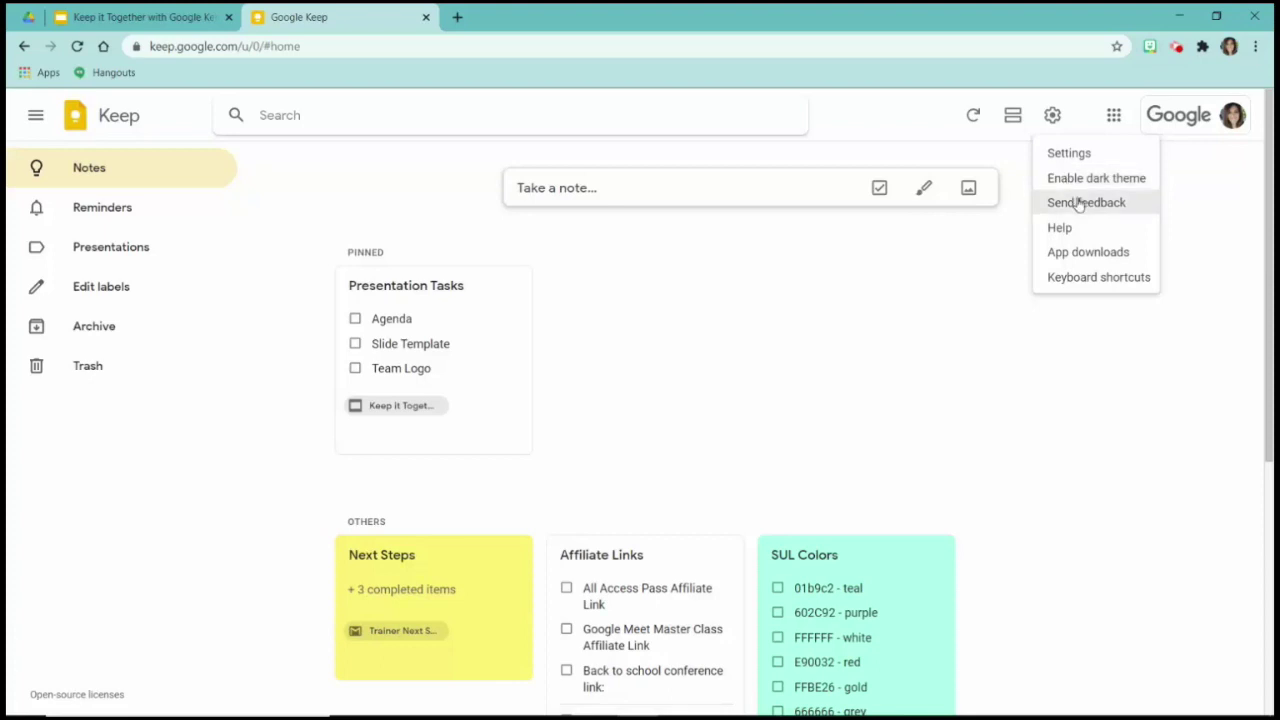
pyautogui.click(1079, 203)
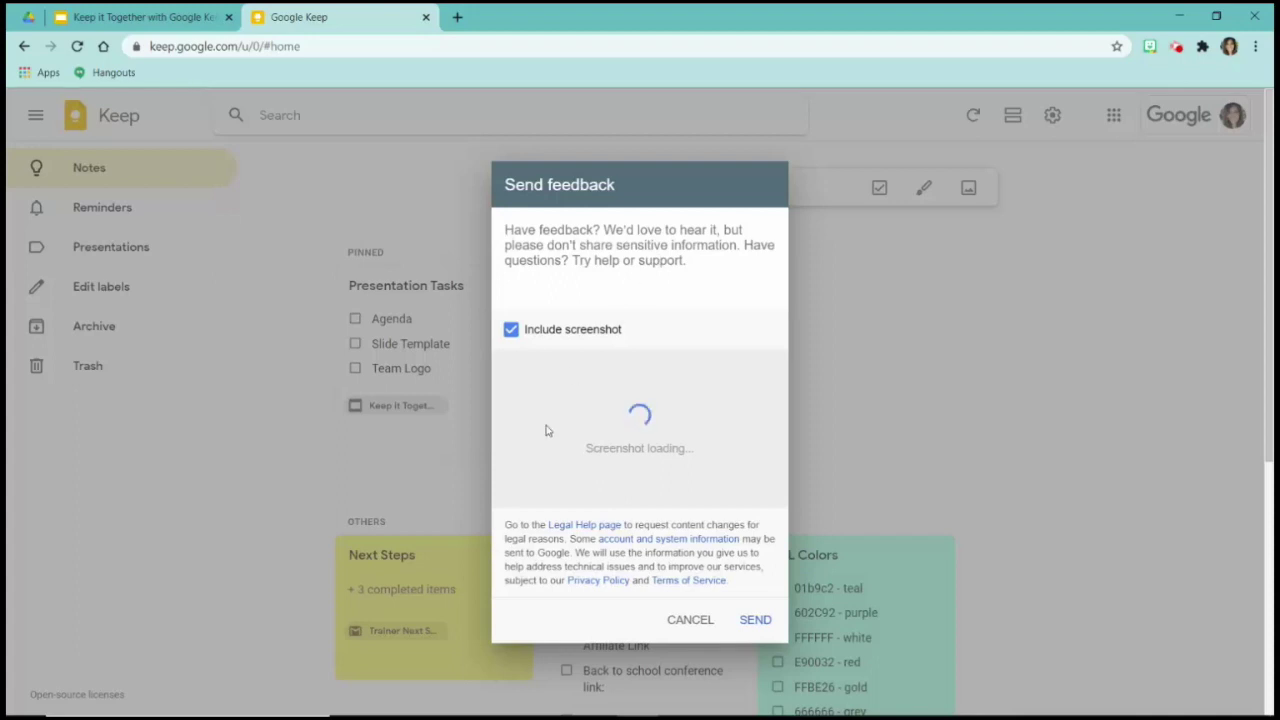
pyautogui.click(690, 620)
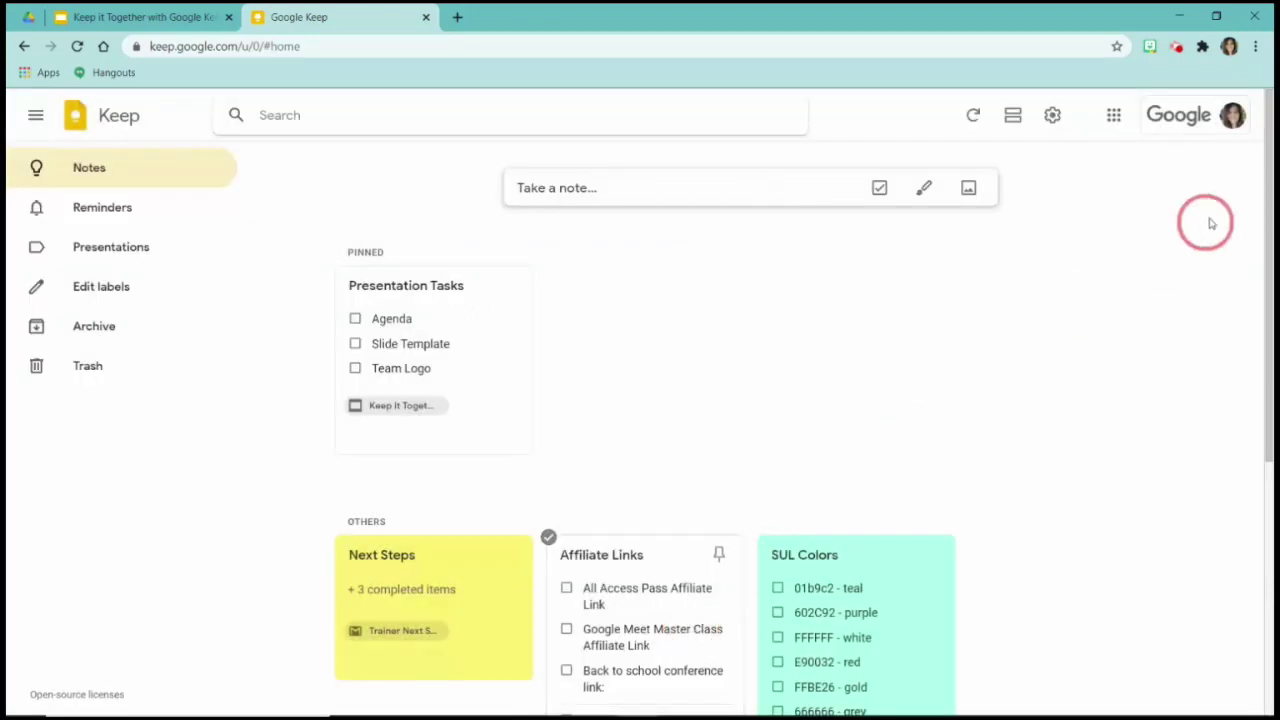
pyautogui.click(1051, 117)
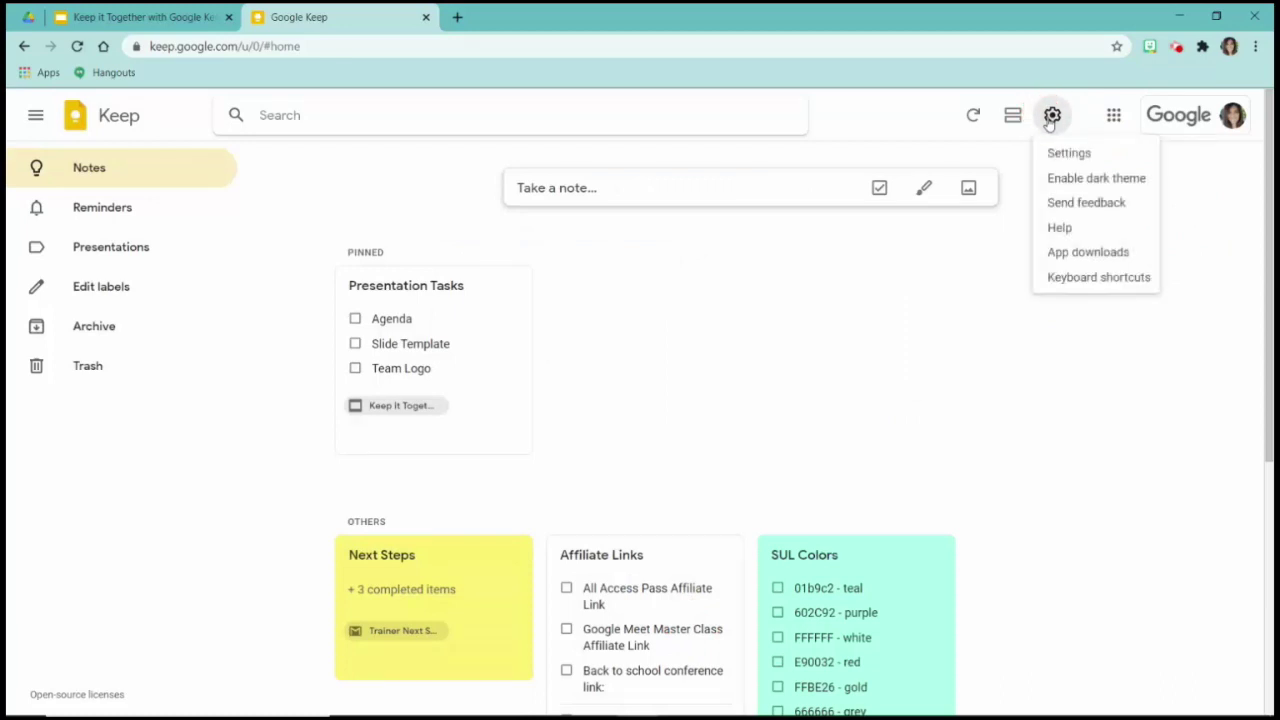
pyautogui.click(1084, 258)
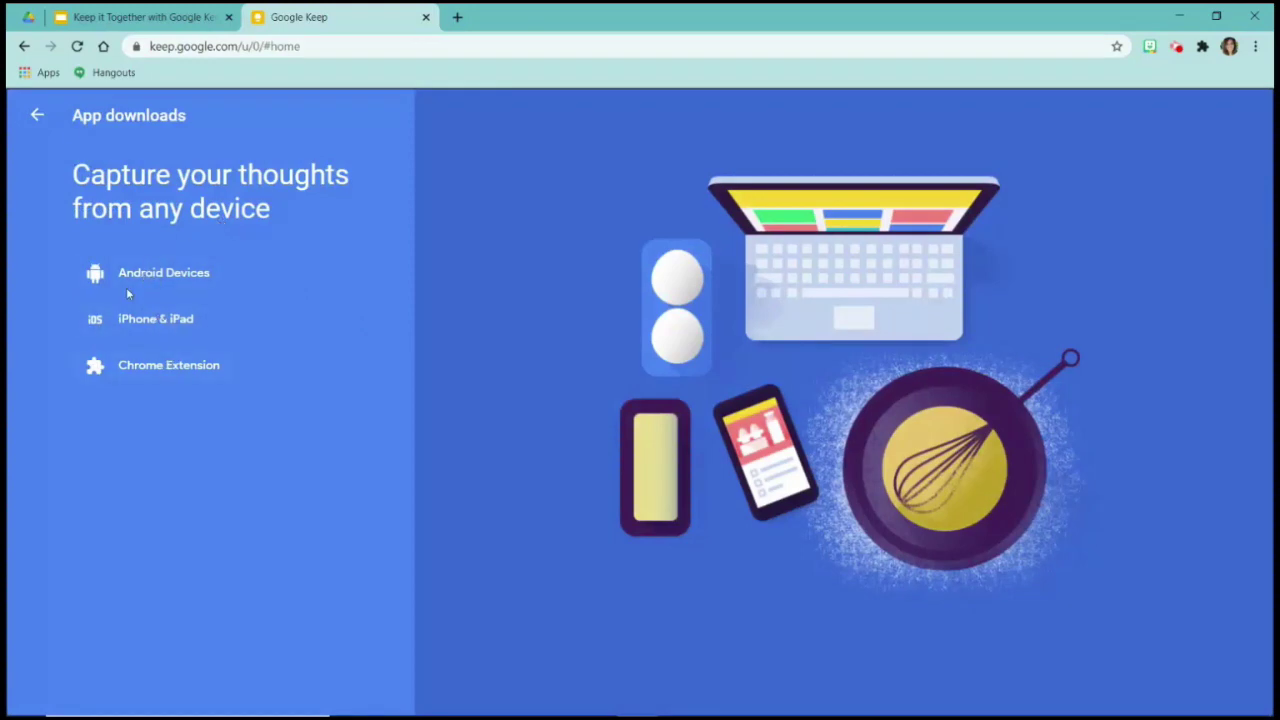
pyautogui.click(36, 120)
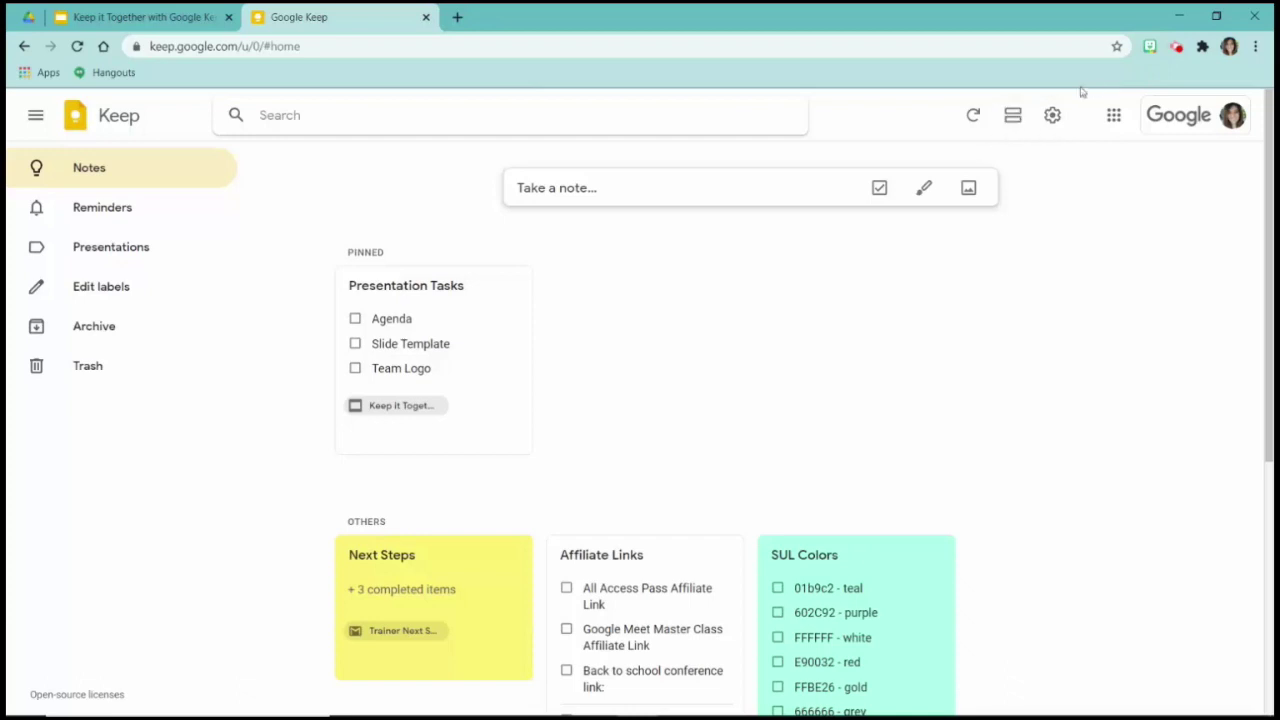
# - Start a blank note and look over its More options menu without choosing anything
pyautogui.click(634, 188)
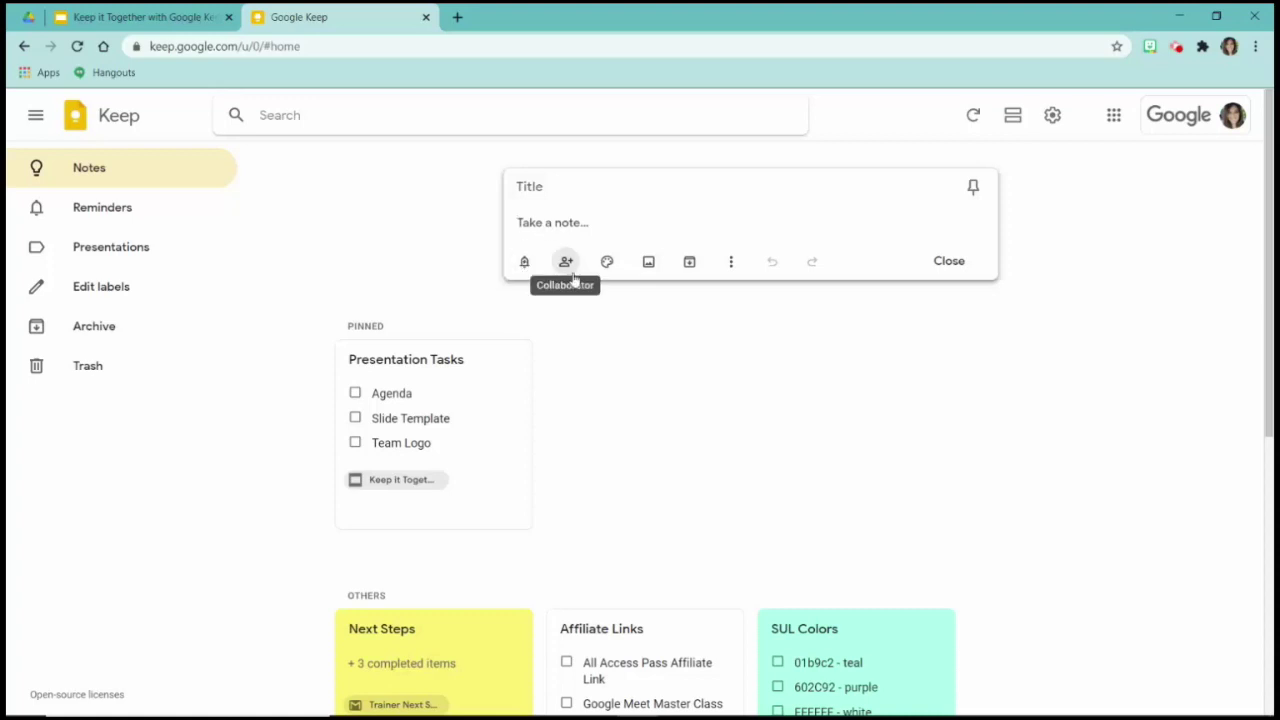
pyautogui.moveTo(608, 264)
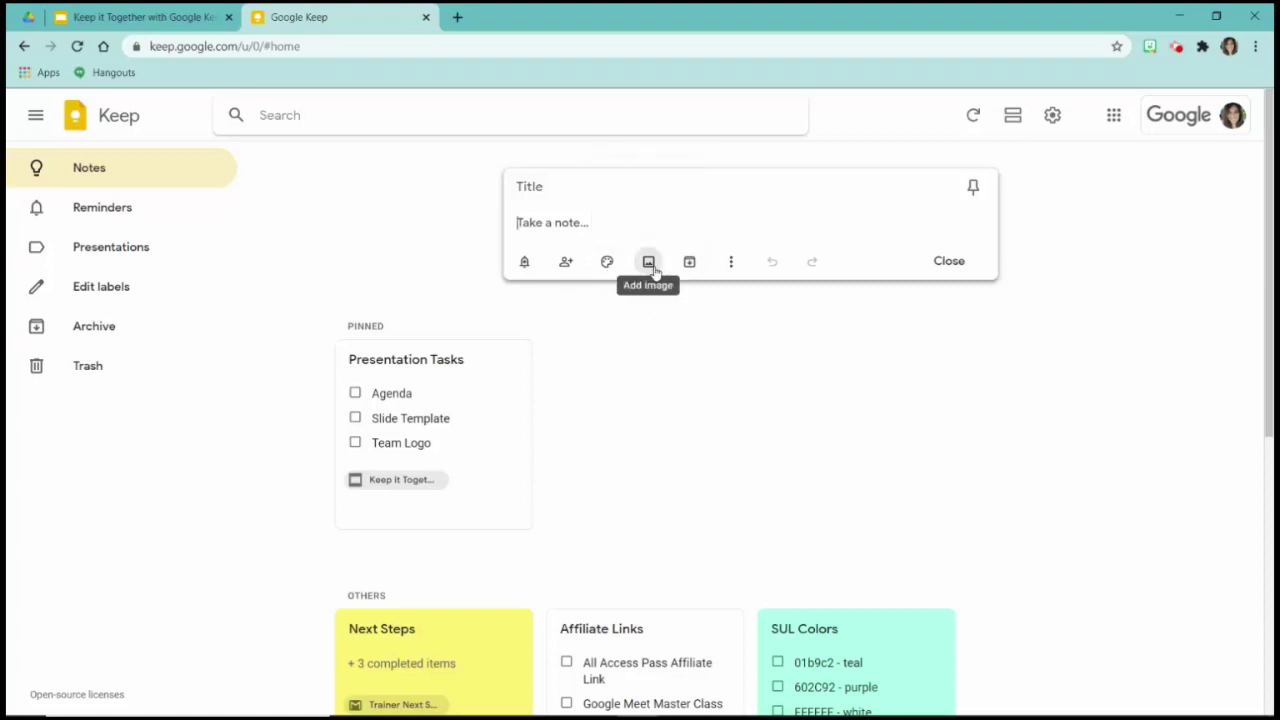
pyautogui.click(730, 264)
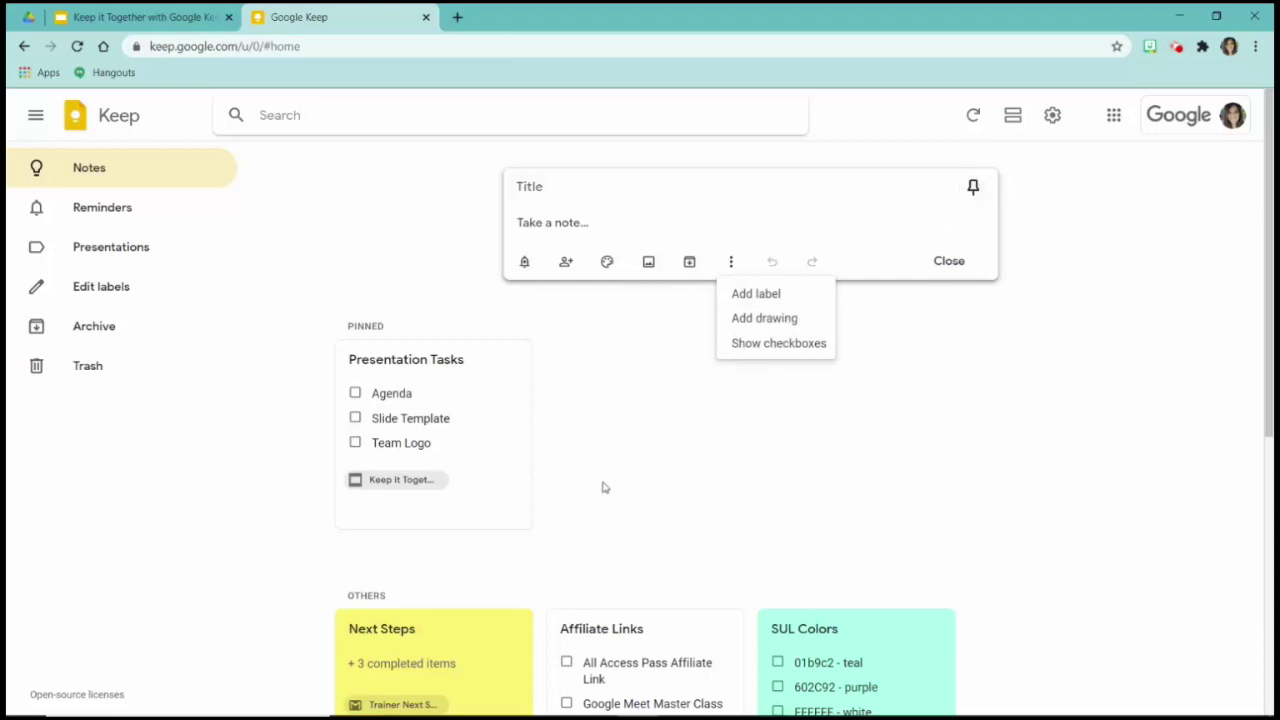
pyautogui.click(640, 365)
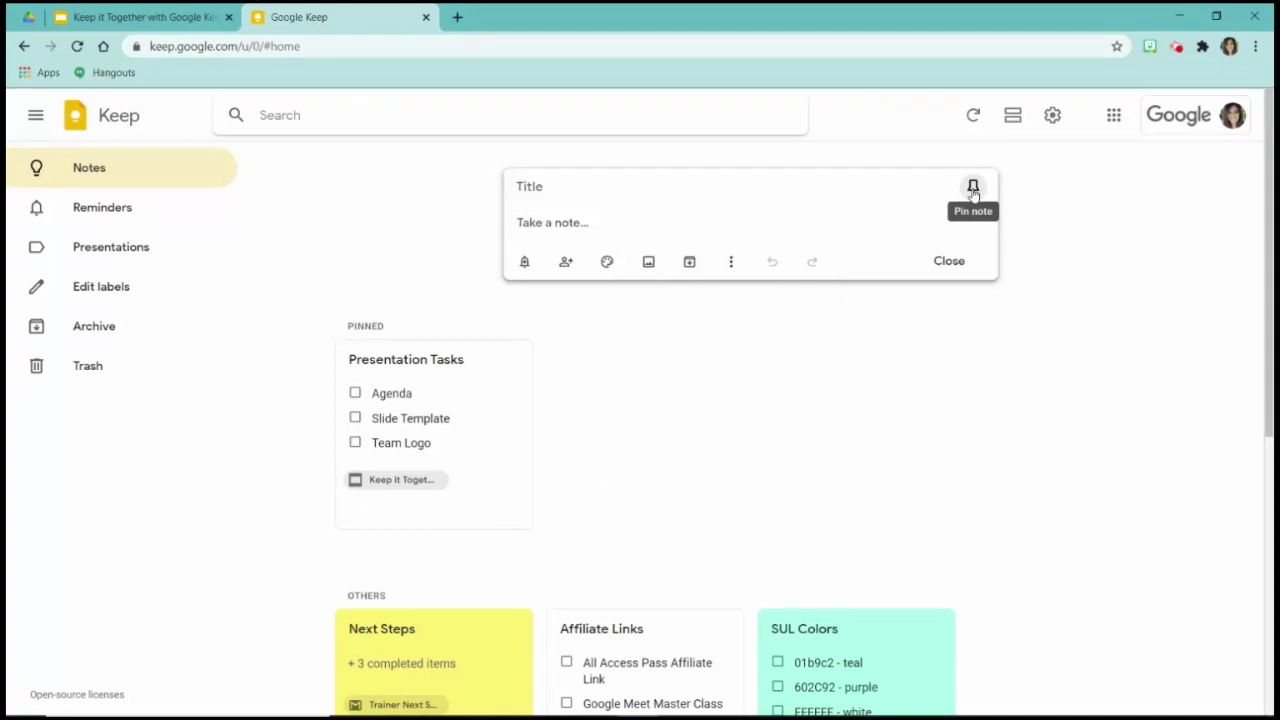
# - Title the note 'Twitter Chat Topics' and choose Show checkboxes for its body
pyautogui.click(576, 186)
pyautogui.write('Twi')
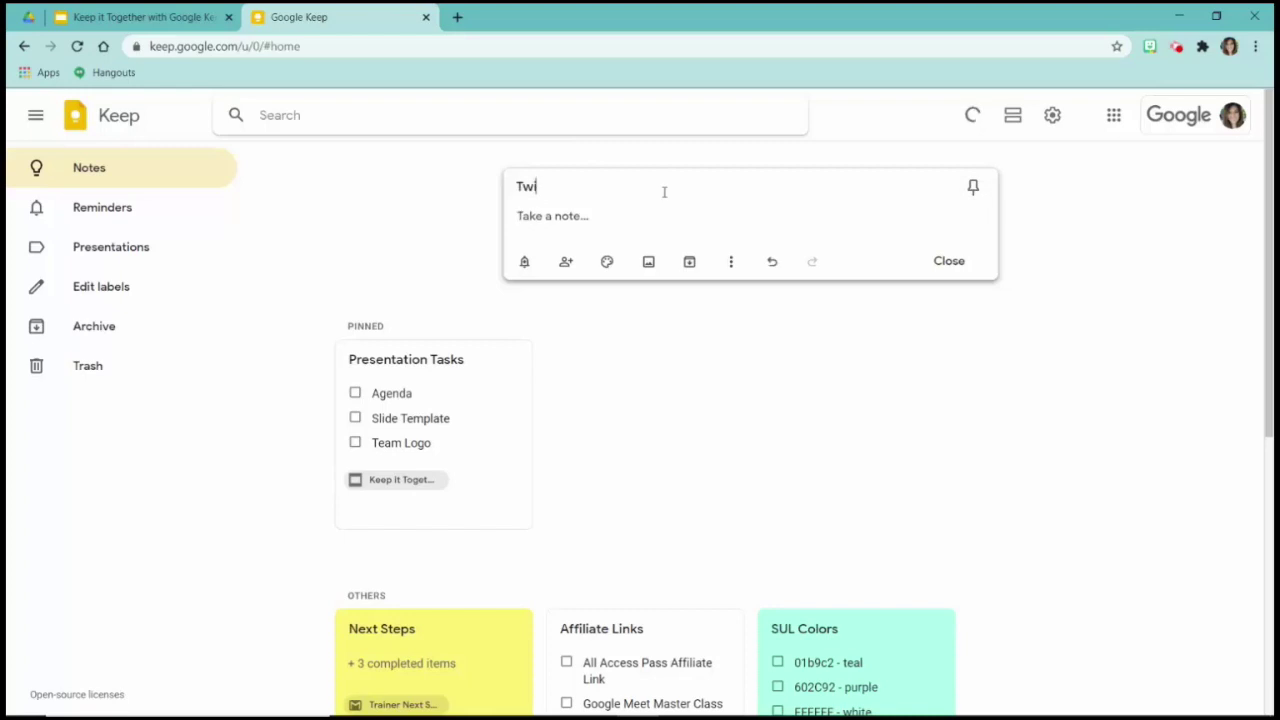
pyautogui.write('tter Chat Topics')
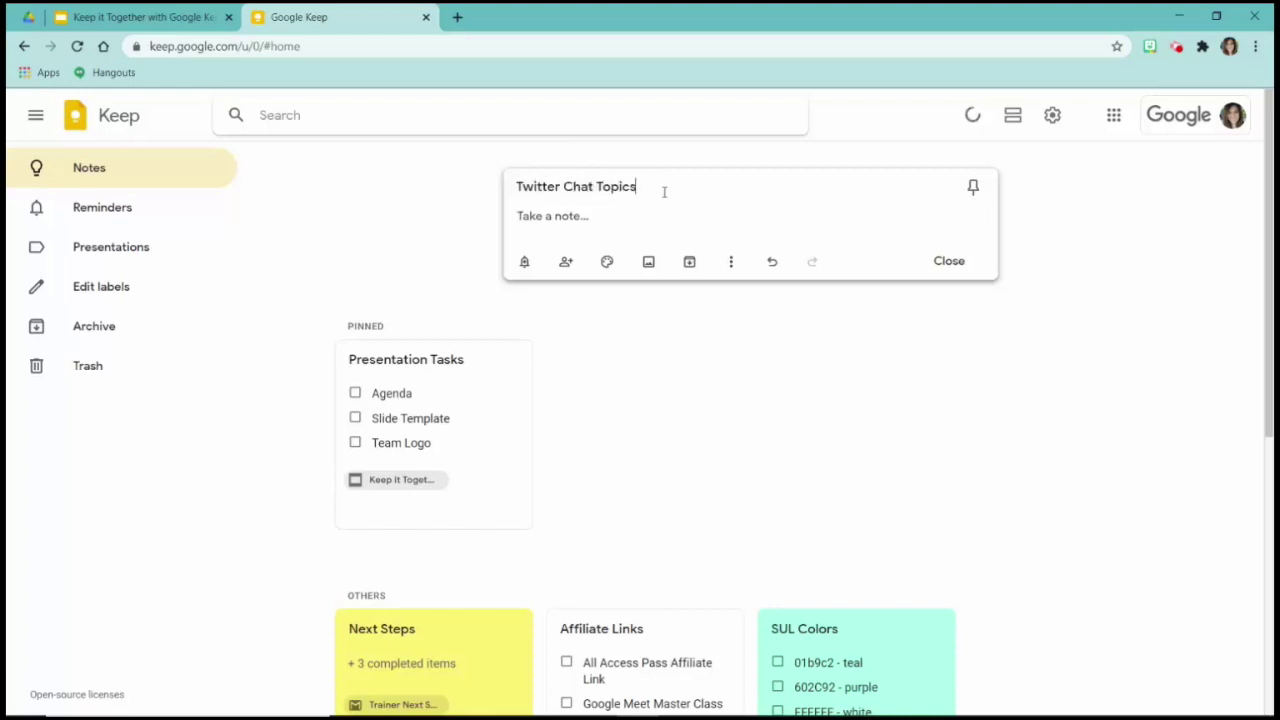
pyautogui.click(593, 214)
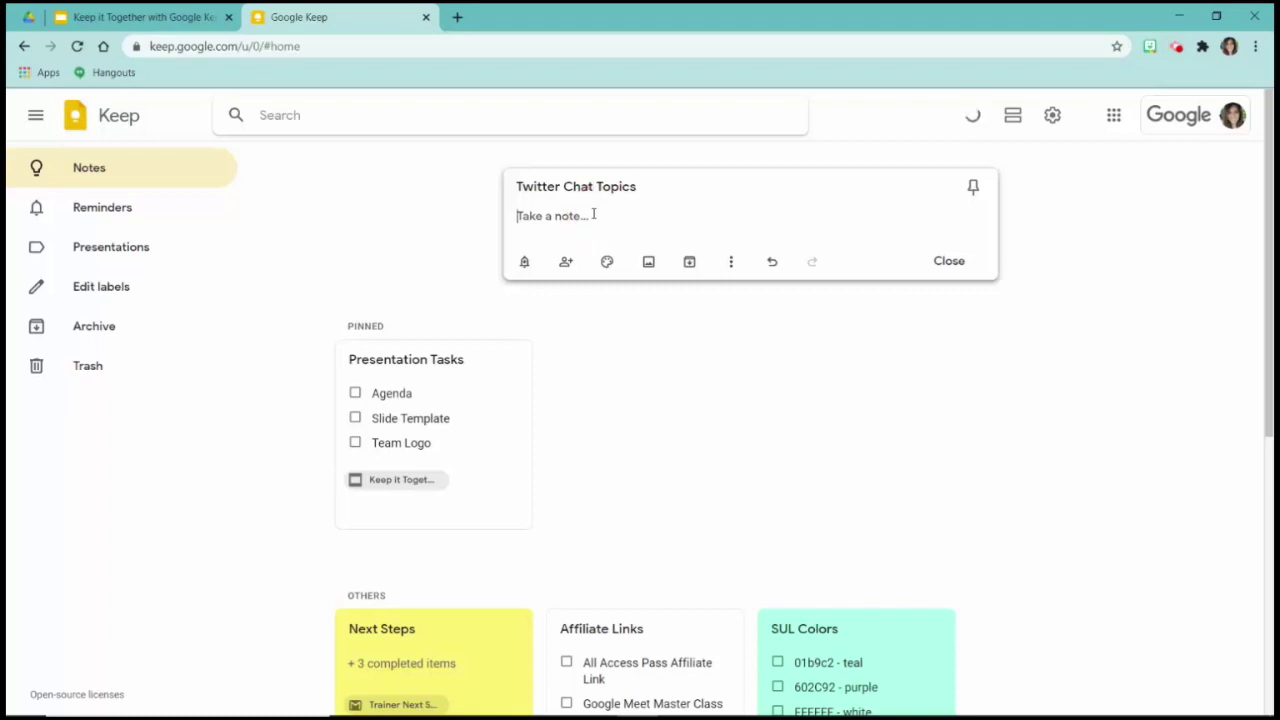
pyautogui.click(731, 263)
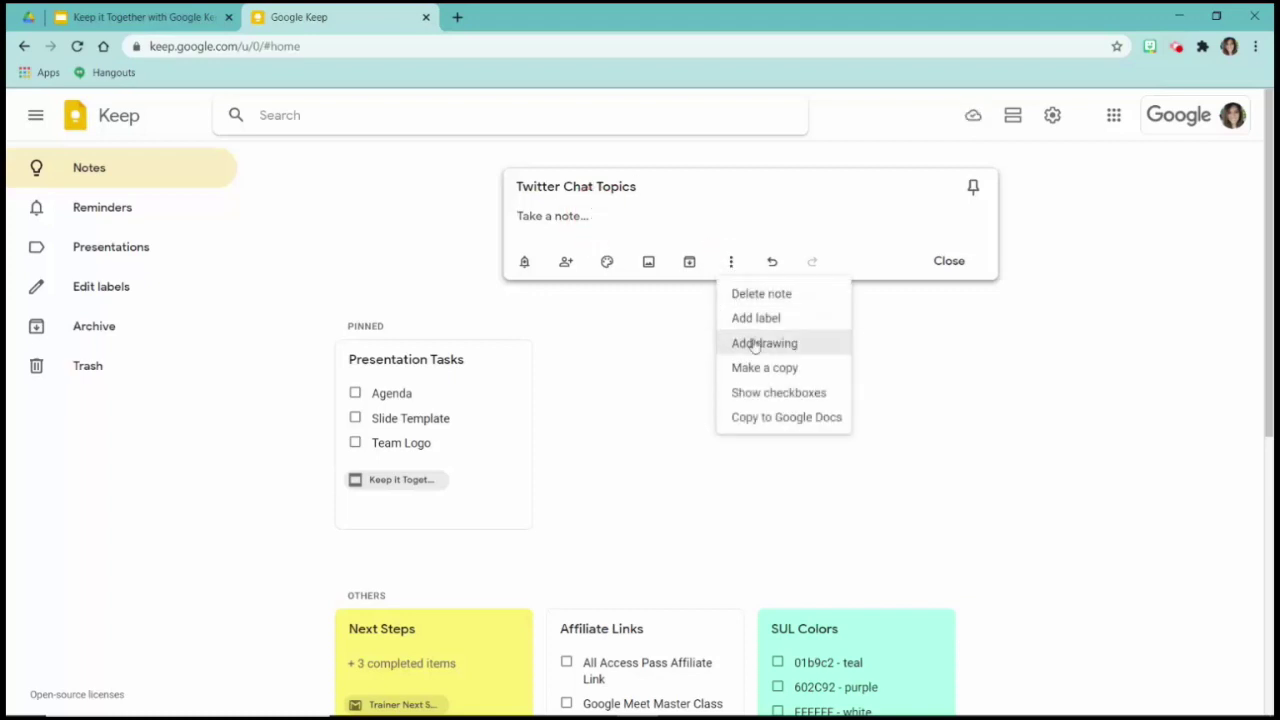
pyautogui.click(777, 393)
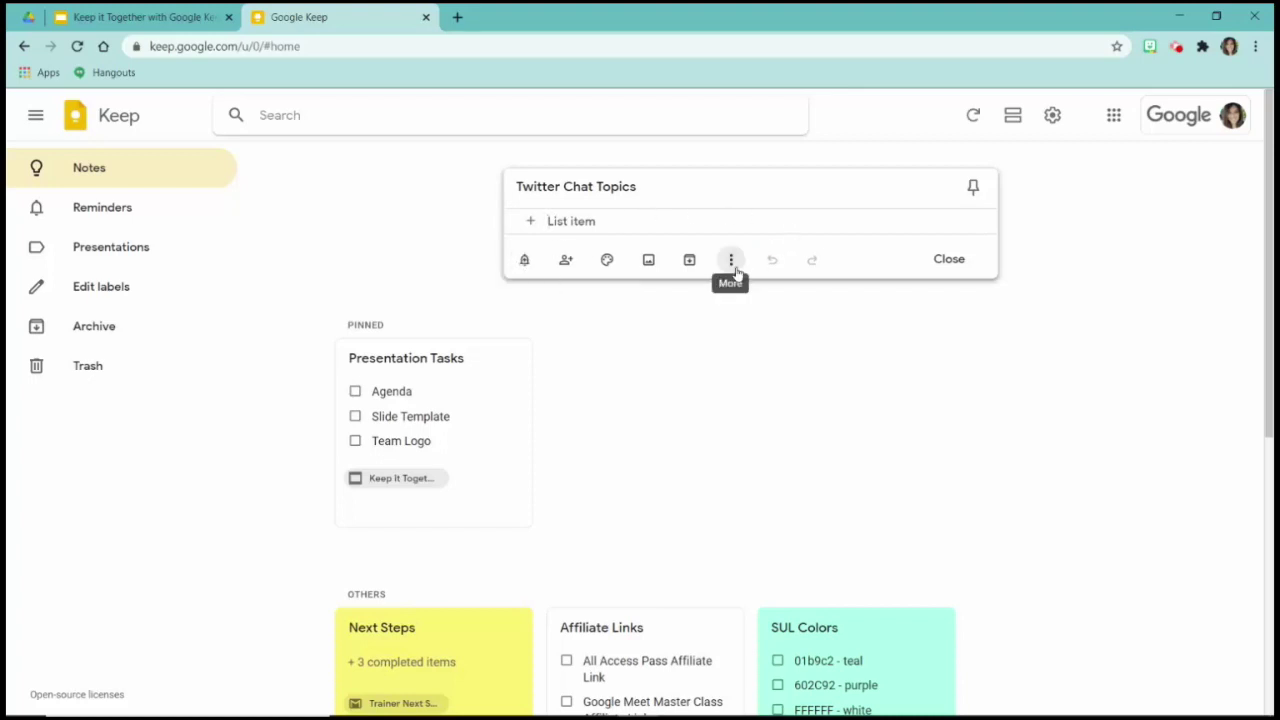
# - Attach the Summer pd4uandme image from the Downloads folder to the note
pyautogui.click(648, 262)
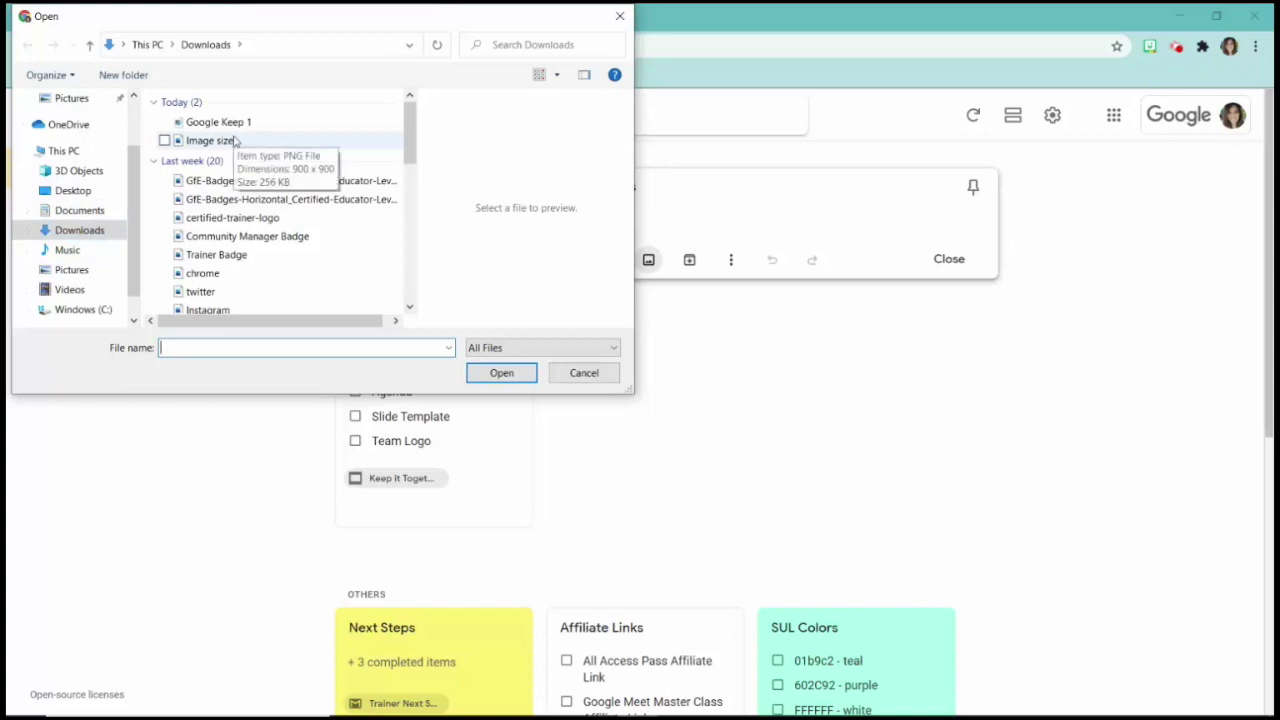
pyautogui.scroll(-1, 306, 237)
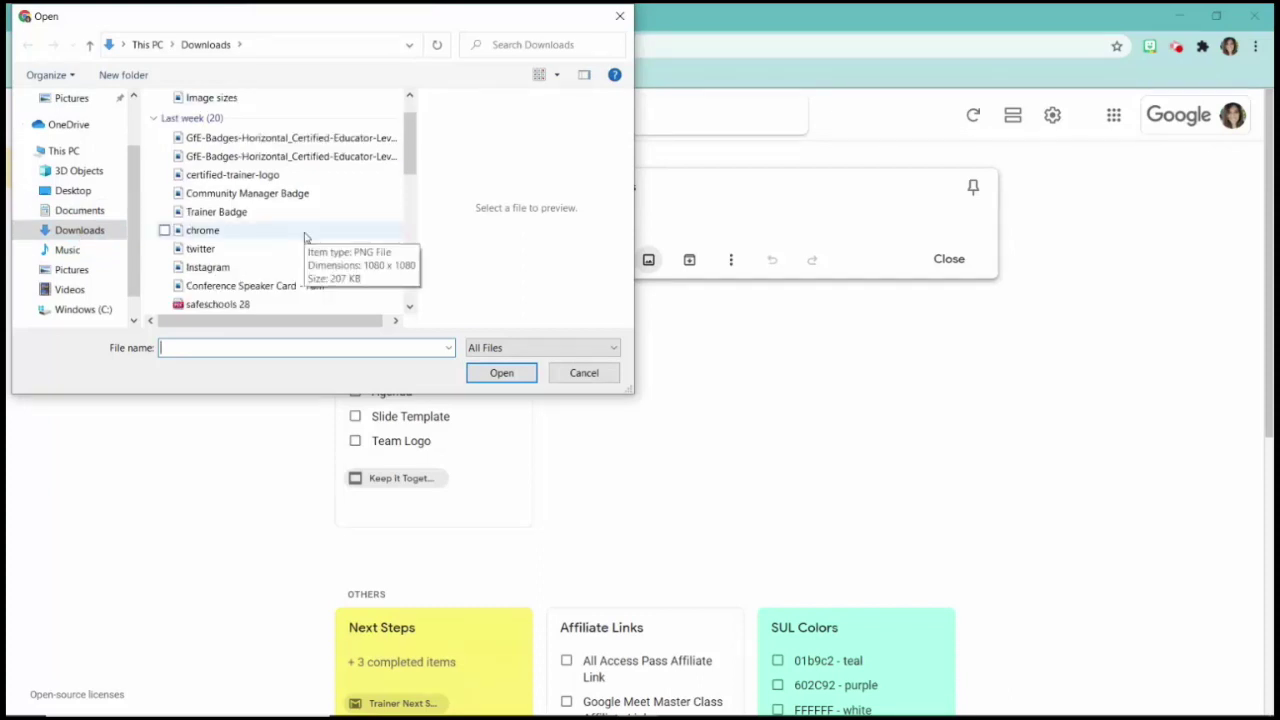
pyautogui.click(295, 248)
pyautogui.scroll(-2, 280, 206)
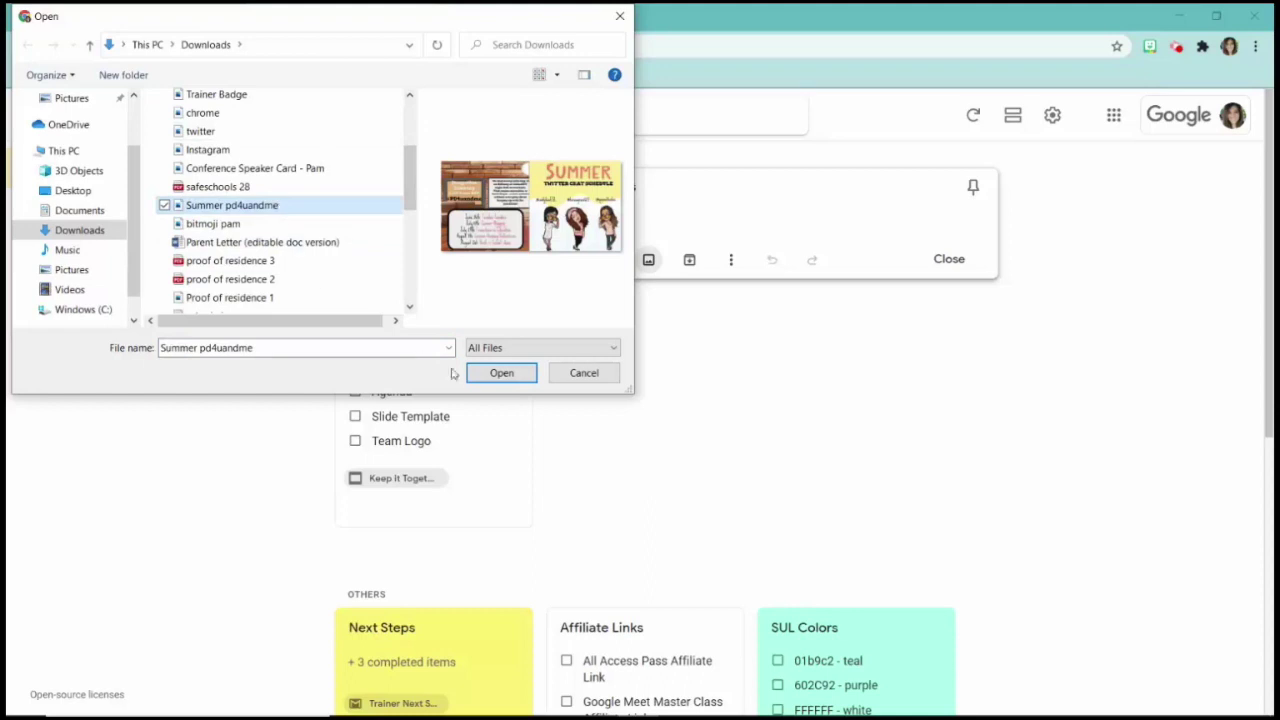
pyautogui.click(503, 372)
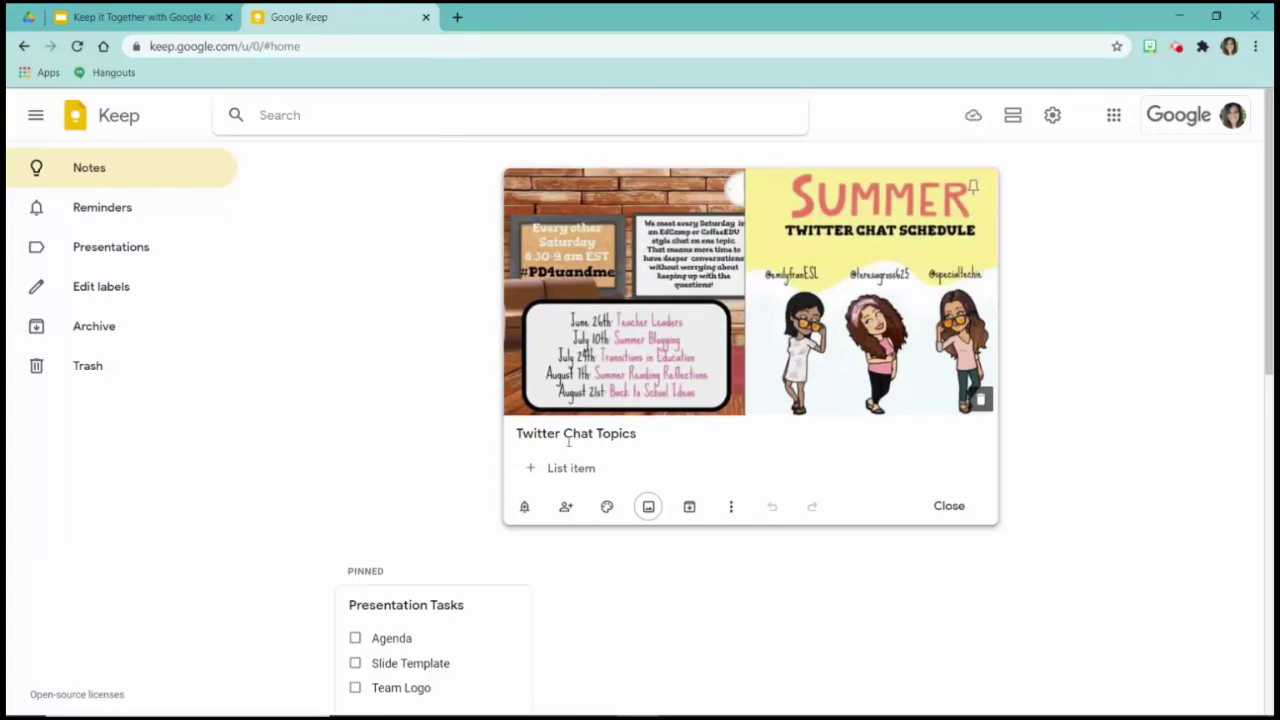
# - Pull the schedule image's text into the first checklist item with Grab image text
pyautogui.click(551, 468)
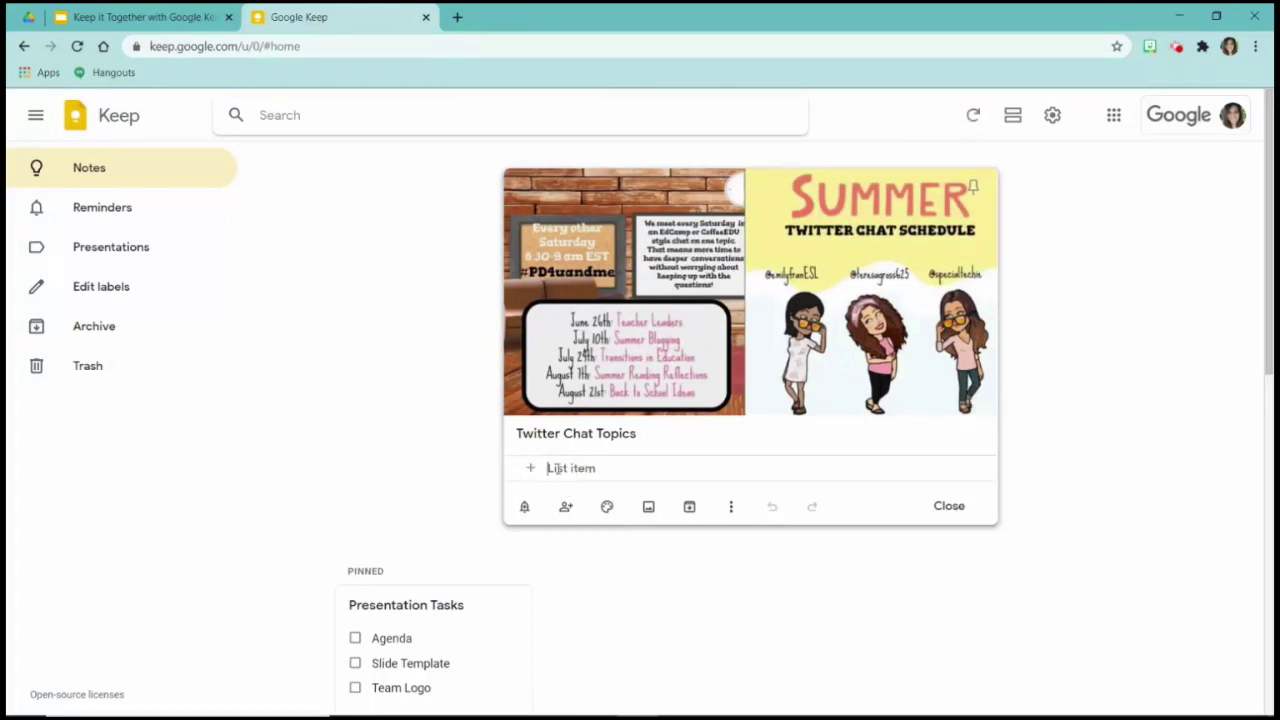
pyautogui.click(734, 508)
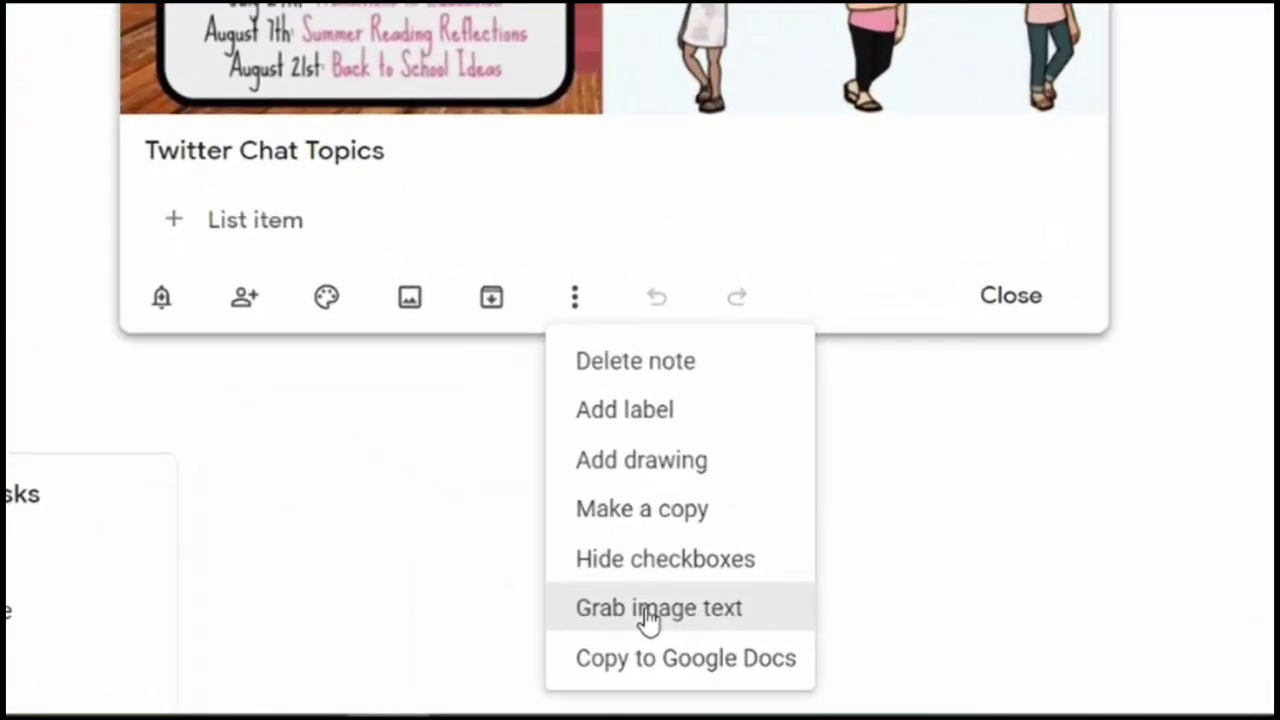
pyautogui.click(767, 663)
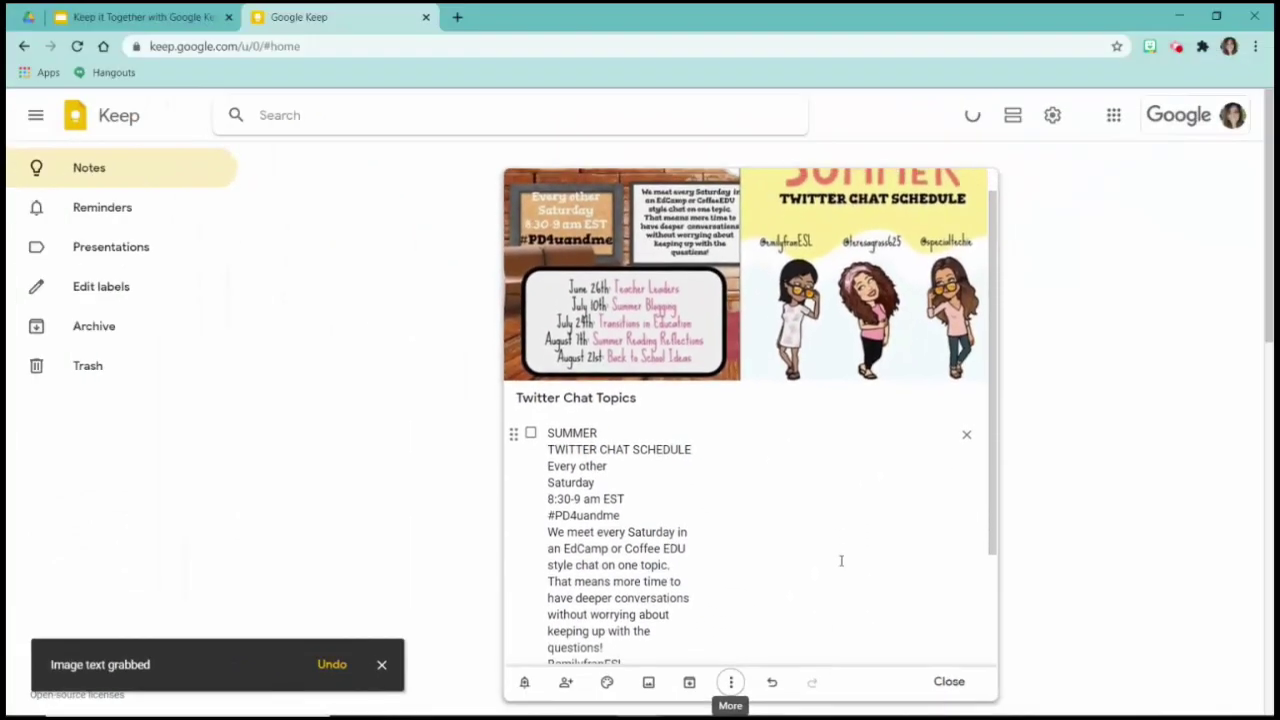
pyautogui.scroll(-2, 795, 405)
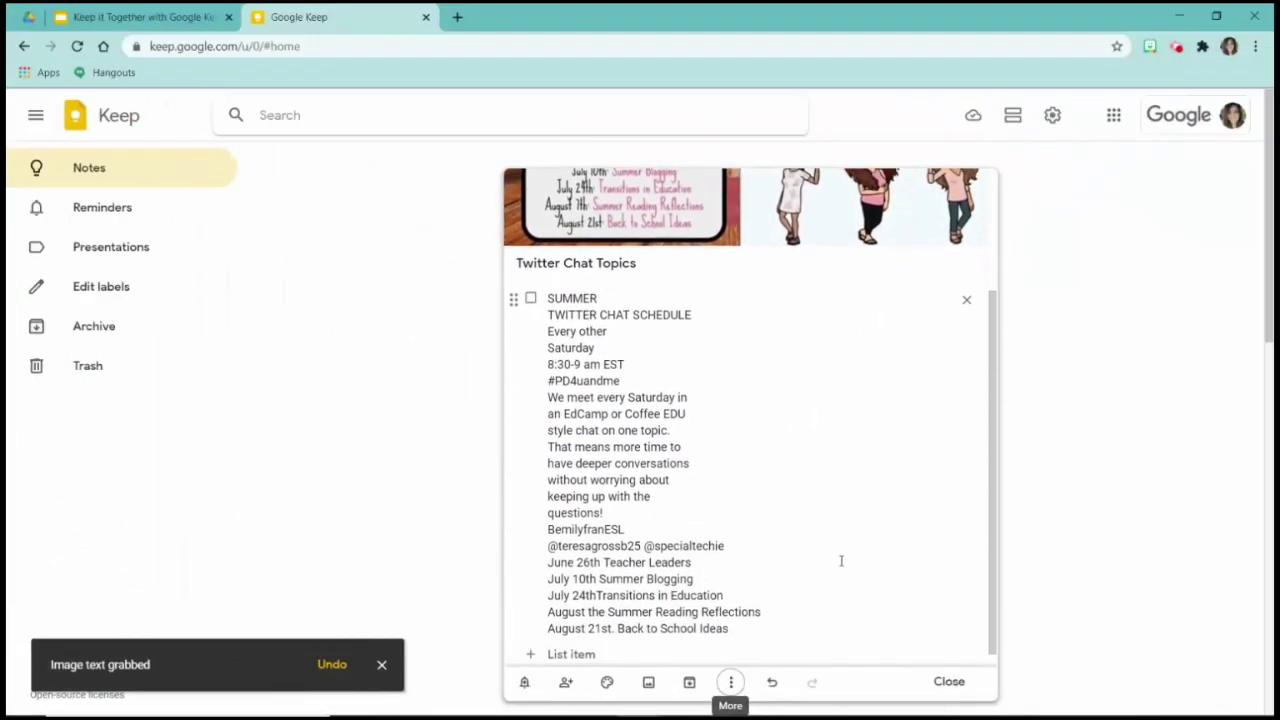
pyautogui.scroll(-1, 841, 561)
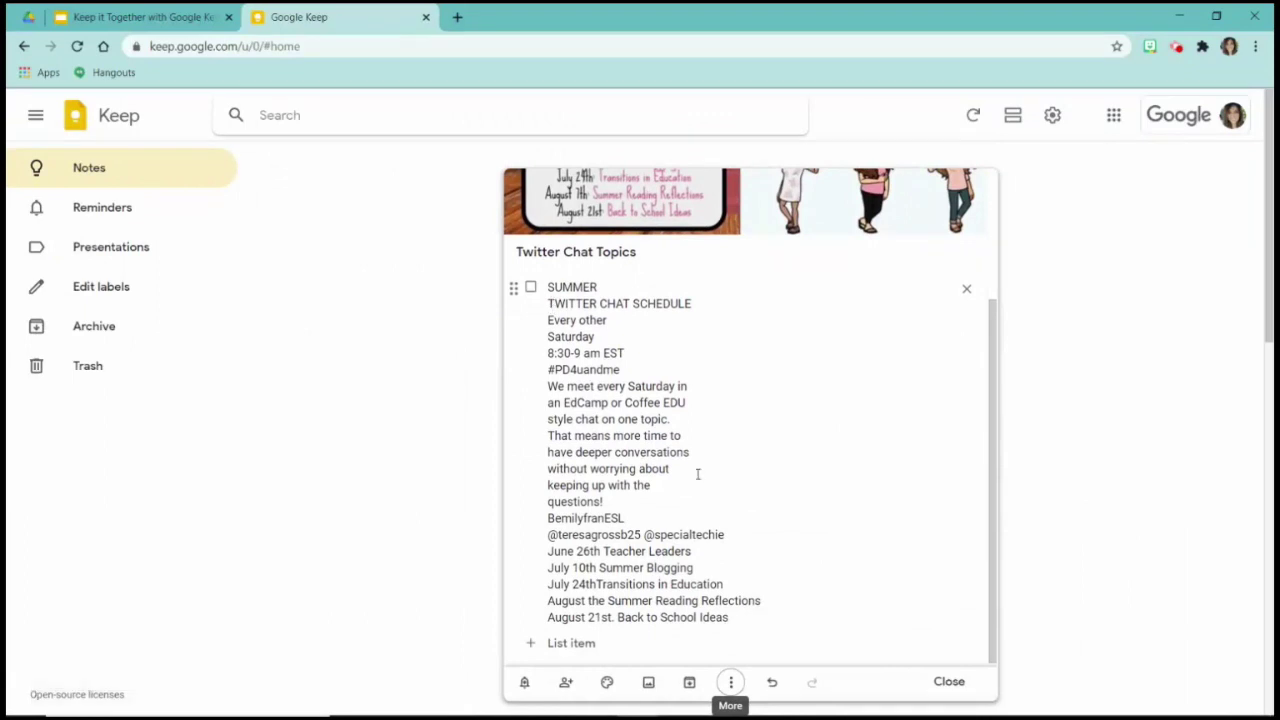
pyautogui.scroll(1, 707, 428)
pyautogui.scroll(-1, 707, 428)
pyautogui.click(545, 305)
# - Join SUMMER onto the TWITTER CHAT SCHEDULE heading and split the chat description into its own item
pyautogui.click(546, 304)
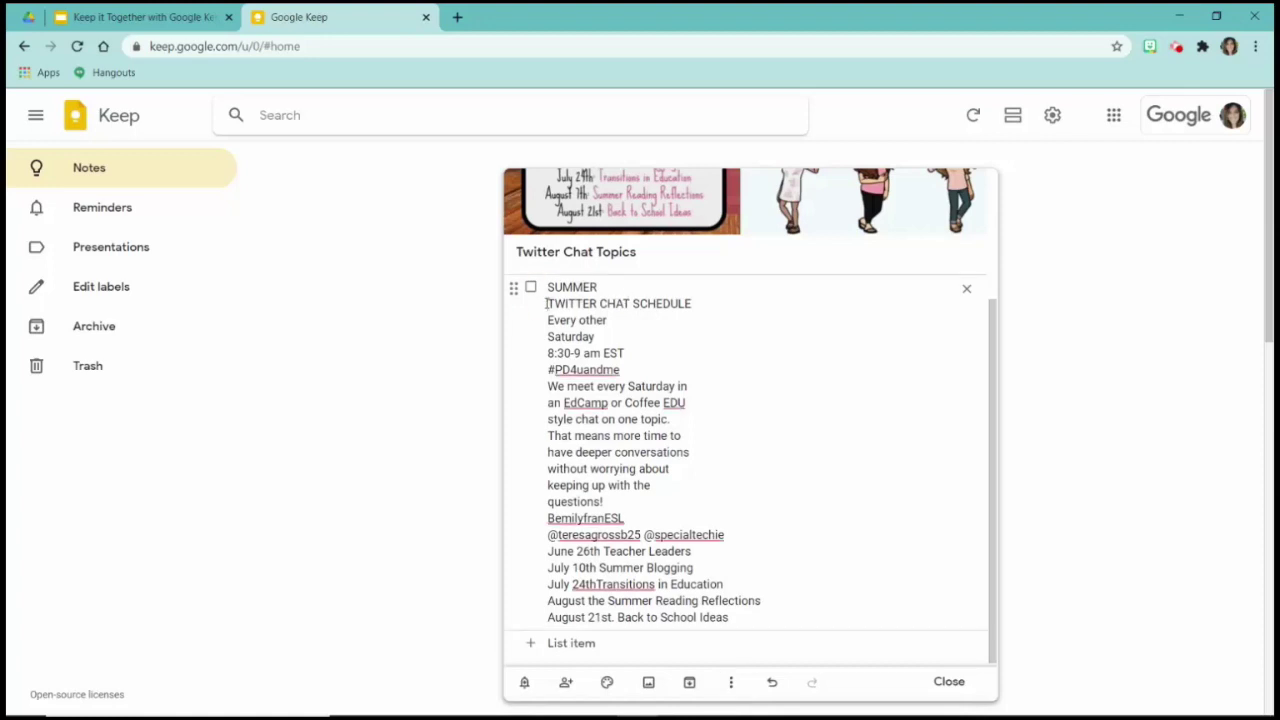
pyautogui.press('BackSpace')
pyautogui.press('Down')
pyautogui.press('Return')
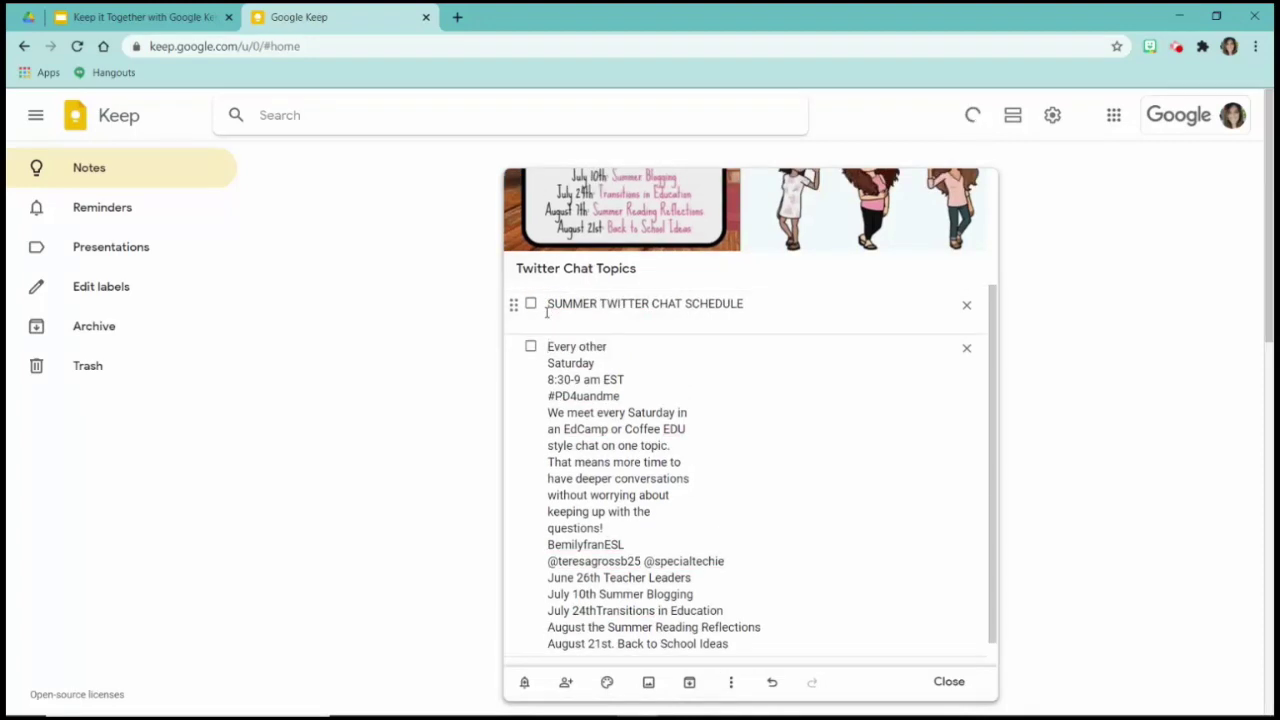
pyautogui.press('Down')
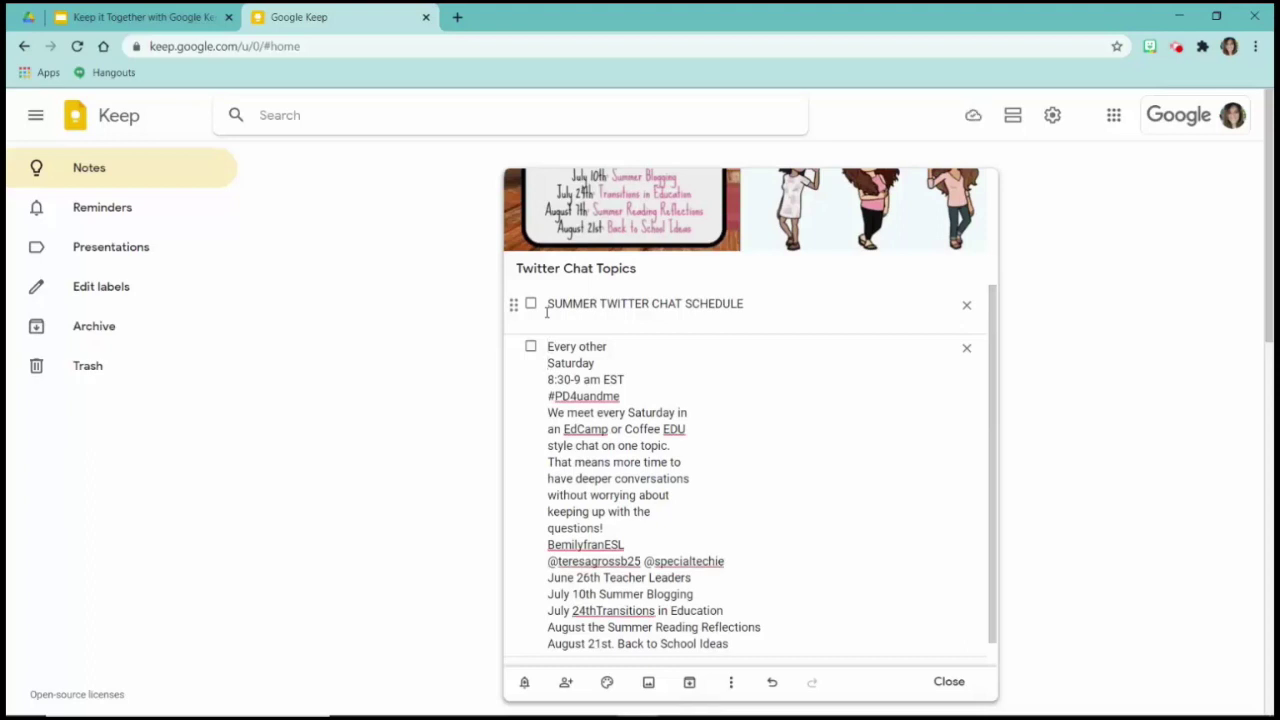
pyautogui.press('Down')
pyautogui.press('Down')
pyautogui.press('Down')
pyautogui.press('Down')
pyautogui.press('Down')
pyautogui.press('Down')
pyautogui.press('Down')
pyautogui.press('Down')
pyautogui.press('Down')
pyautogui.press('Down')
pyautogui.press('Down')
pyautogui.press('Down')
pyautogui.press('Down')
# - Split each dated topic, June 26th through August 21st, into its own item, then delete the description and heading items
pyautogui.press('Return')
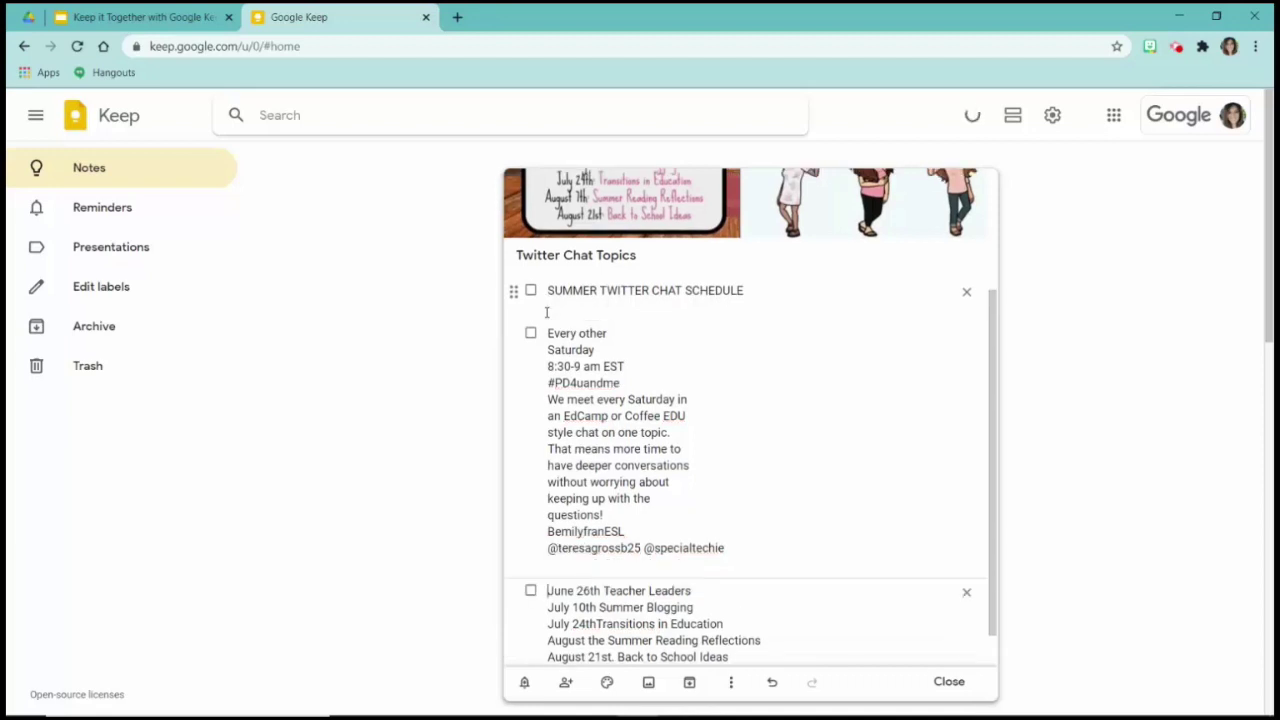
pyautogui.press('Down')
pyautogui.press('Return')
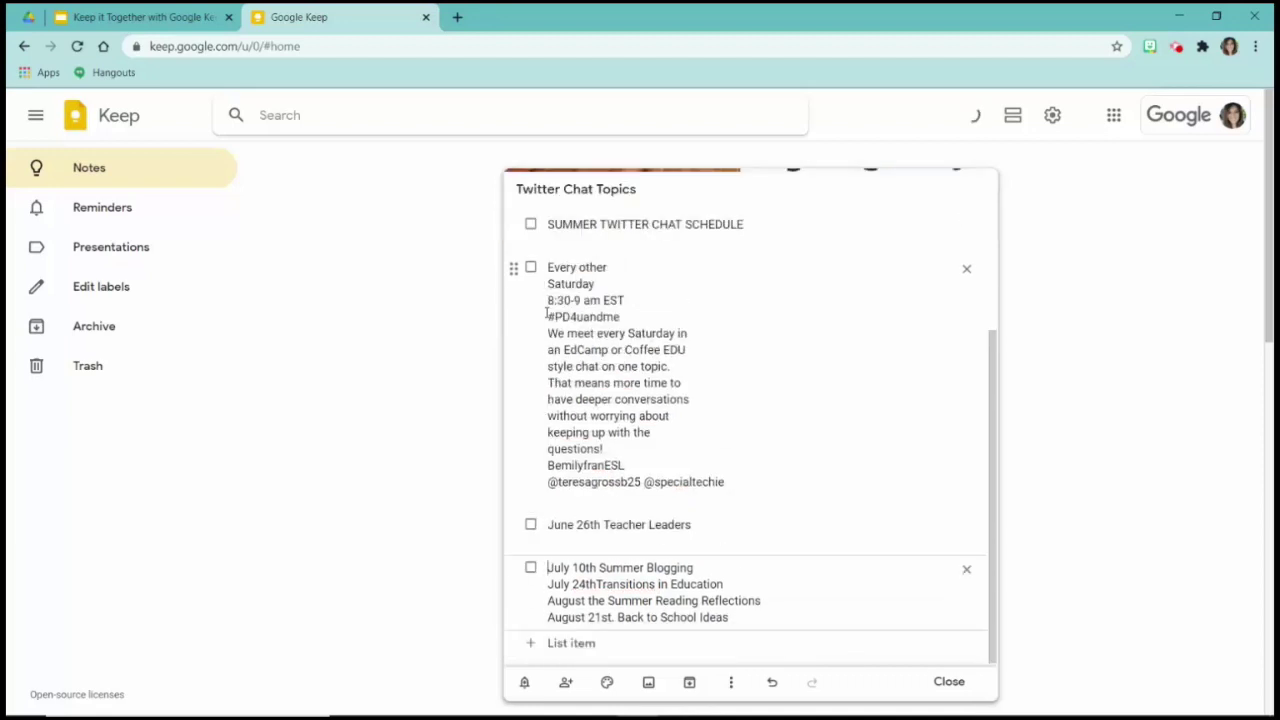
pyautogui.press('Down')
pyautogui.press('Return')
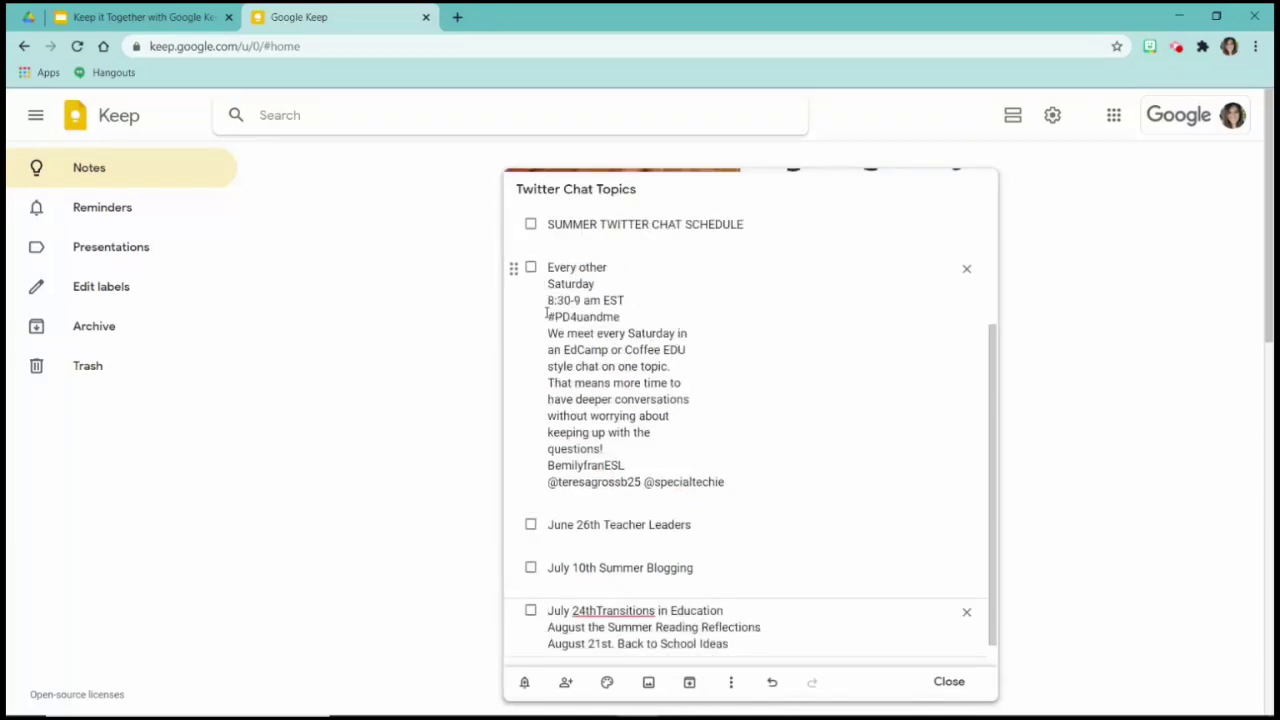
pyautogui.press('Down')
pyautogui.press('Return')
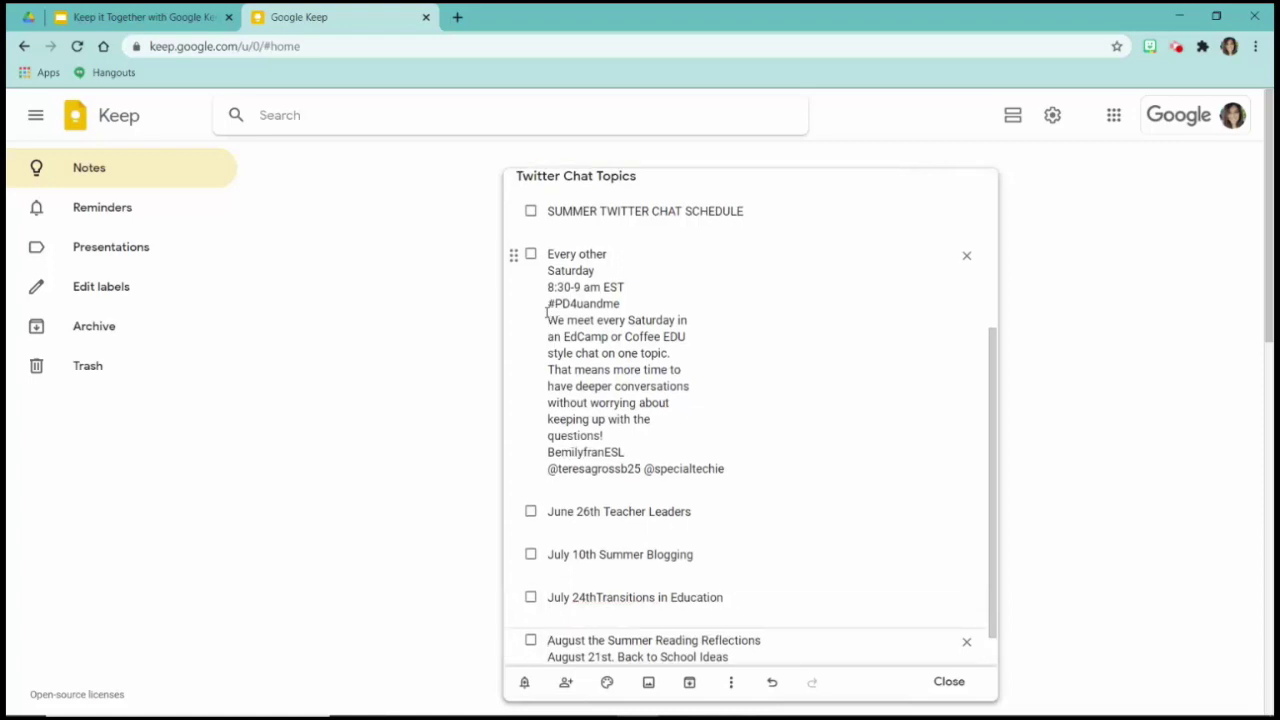
pyautogui.press('Down')
pyautogui.press('Return')
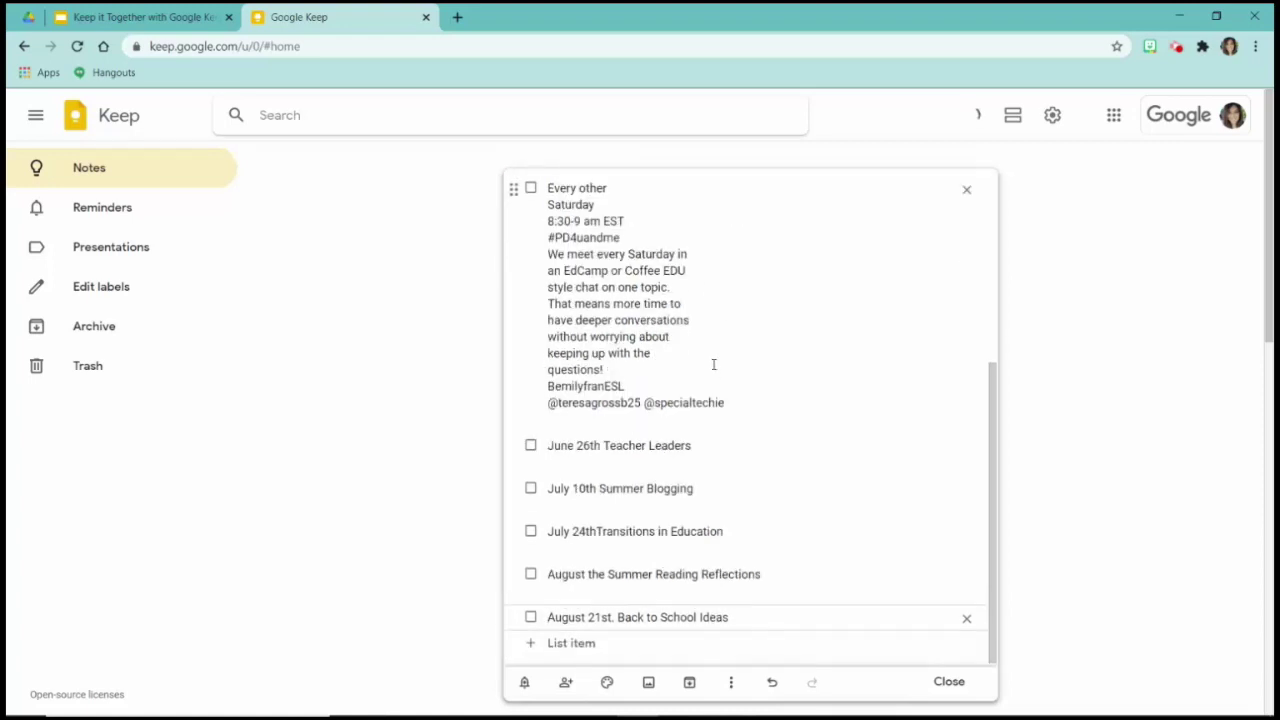
pyautogui.click(966, 190)
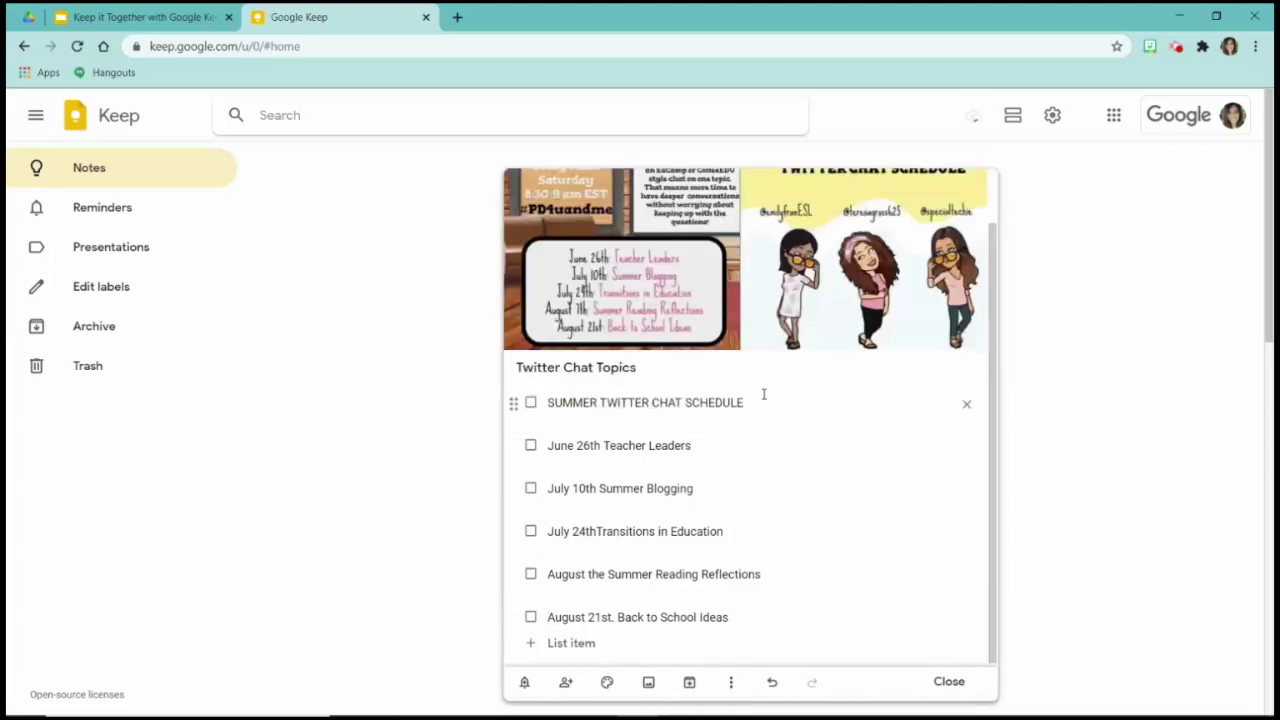
pyautogui.click(966, 405)
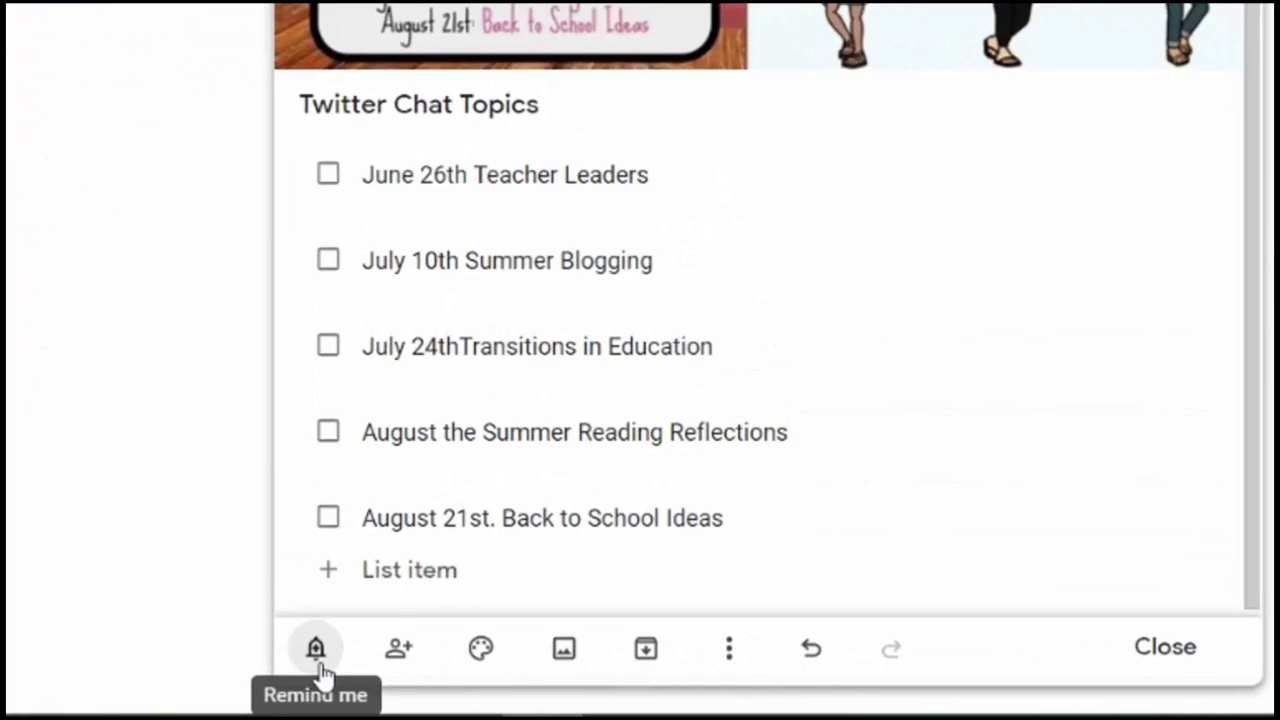
# - Set a non-repeating reminder for Aug 25, 2021 at 1:00 PM (Afternoon)
pyautogui.click(319, 660)
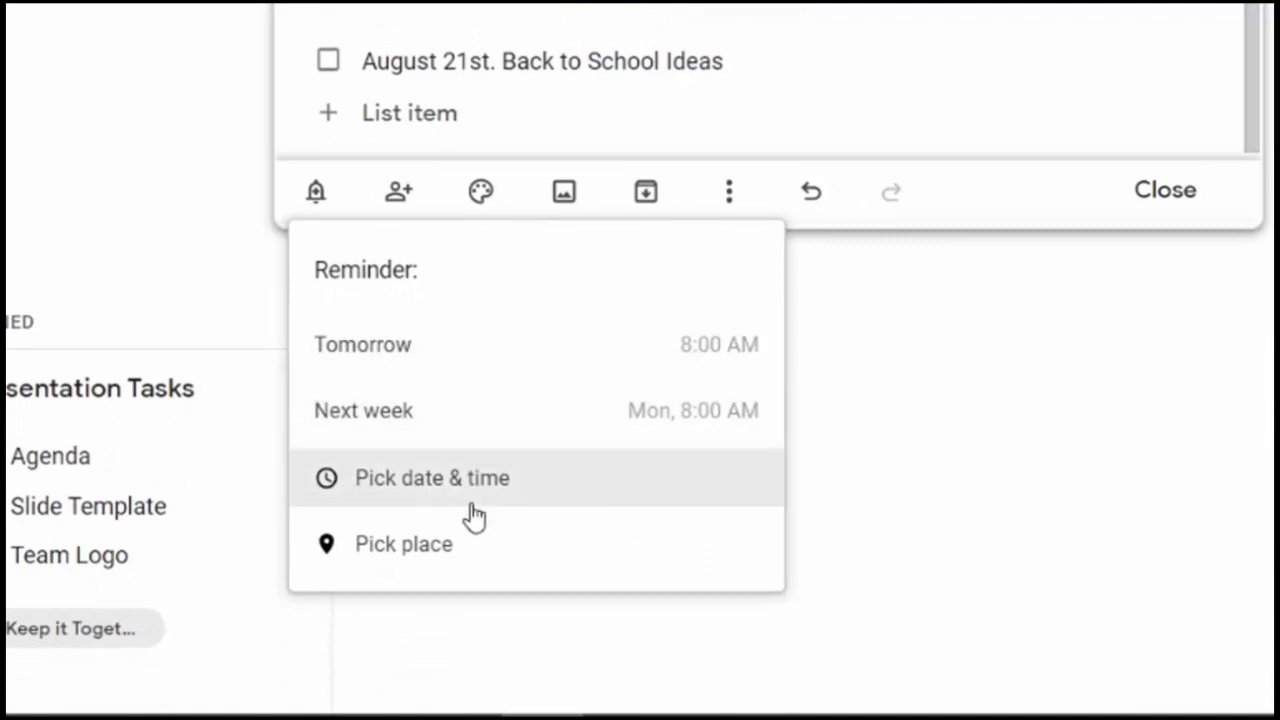
pyautogui.click(516, 484)
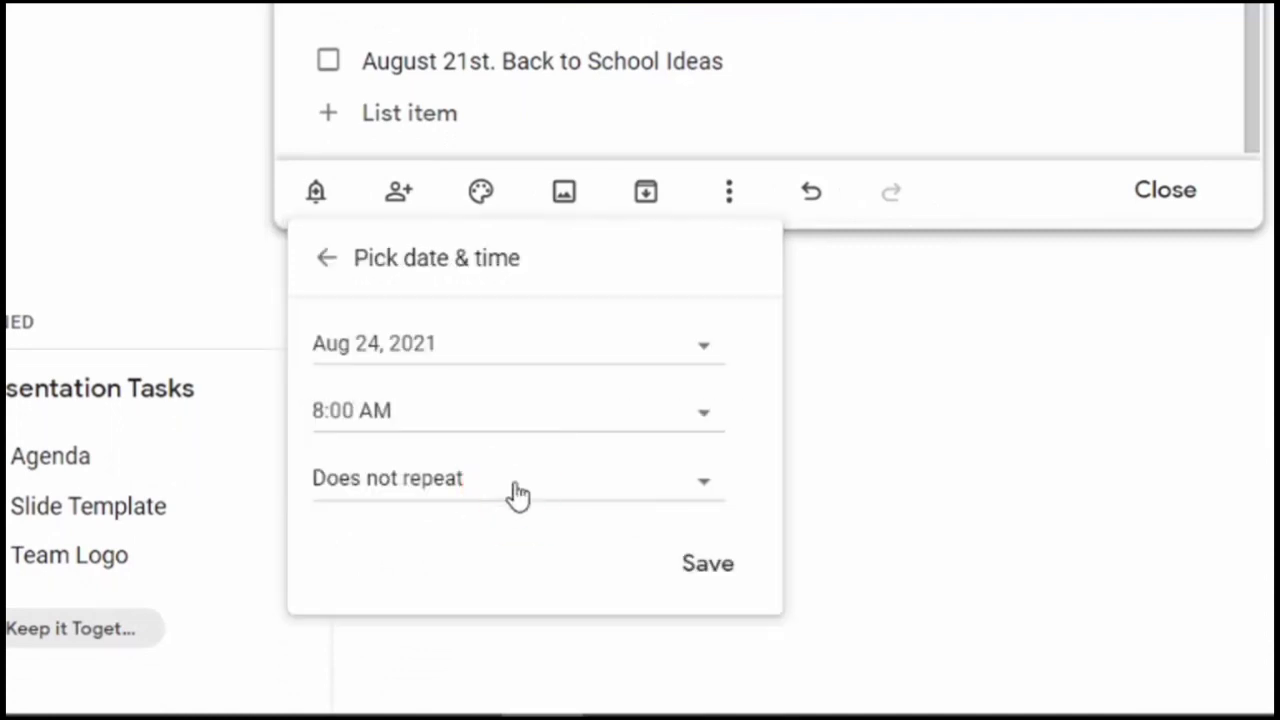
pyautogui.click(672, 367)
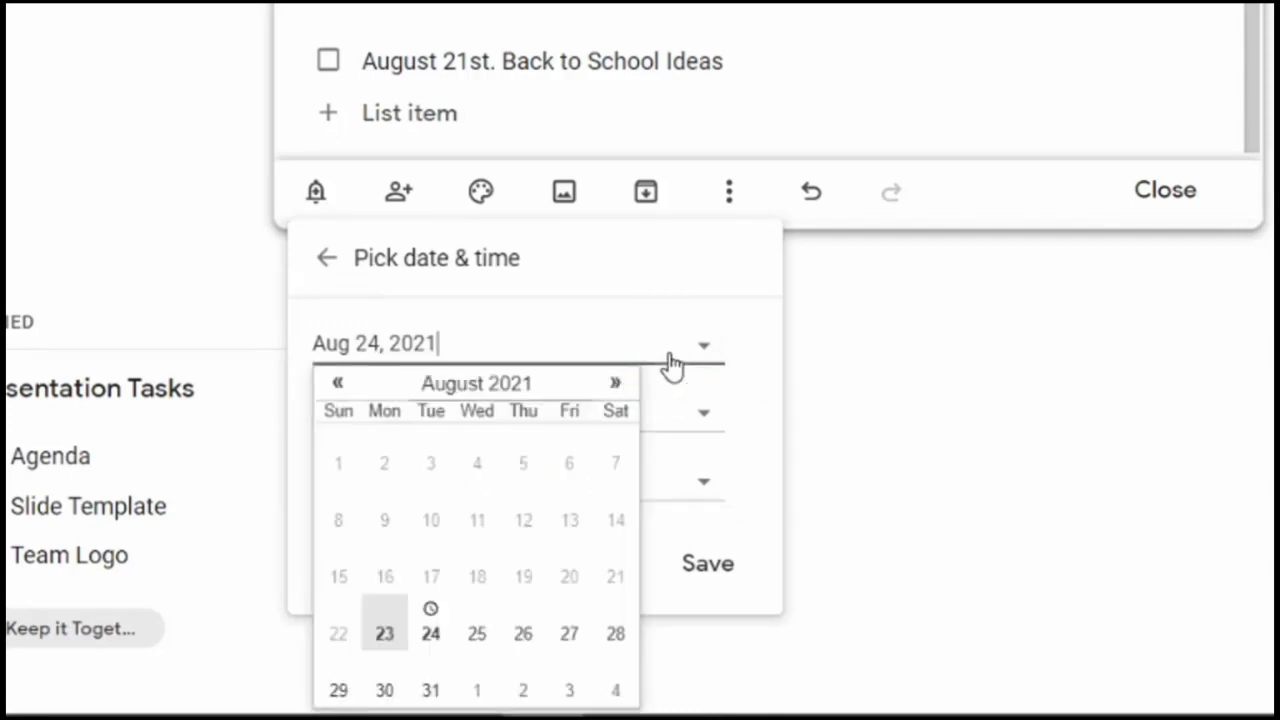
pyautogui.click(482, 642)
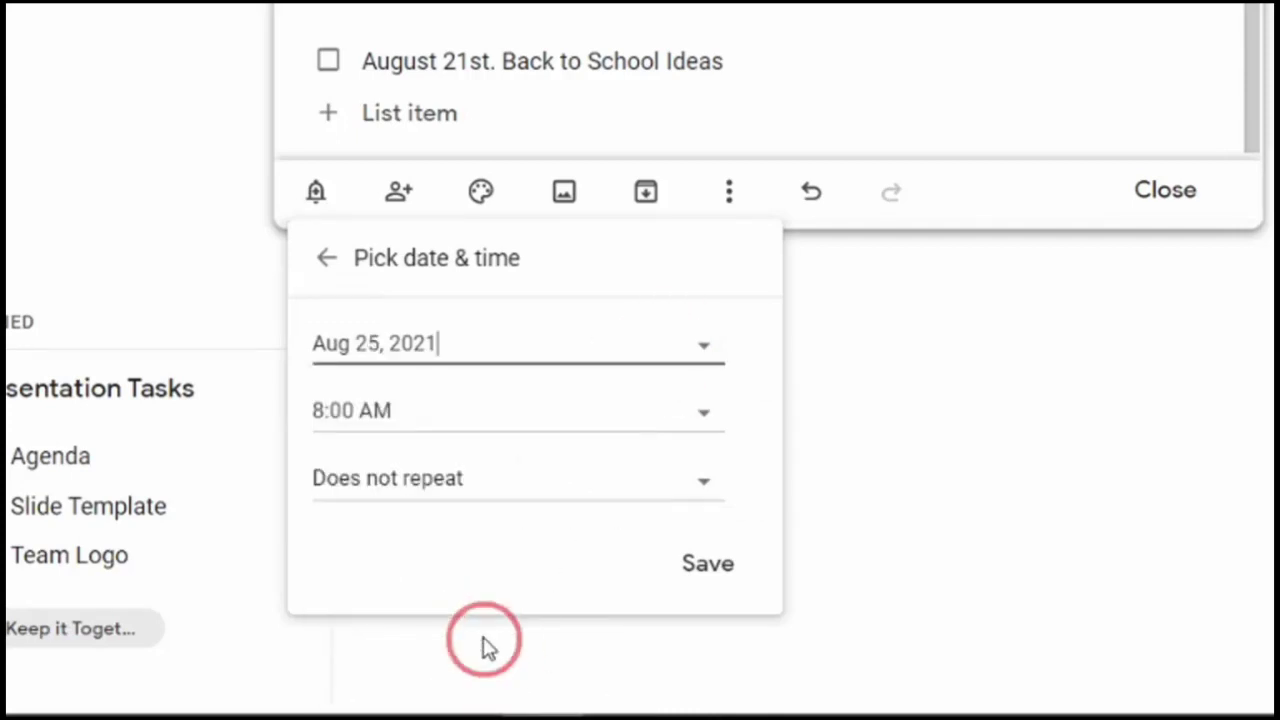
pyautogui.click(574, 423)
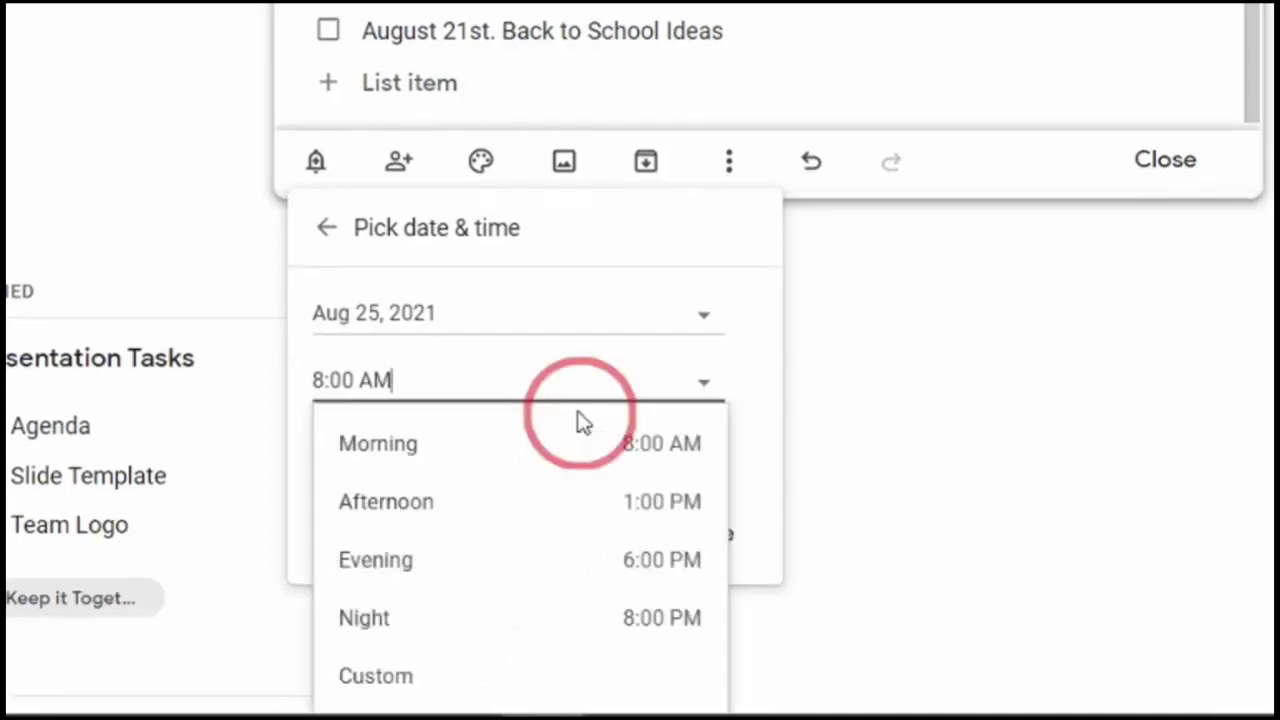
pyautogui.click(488, 514)
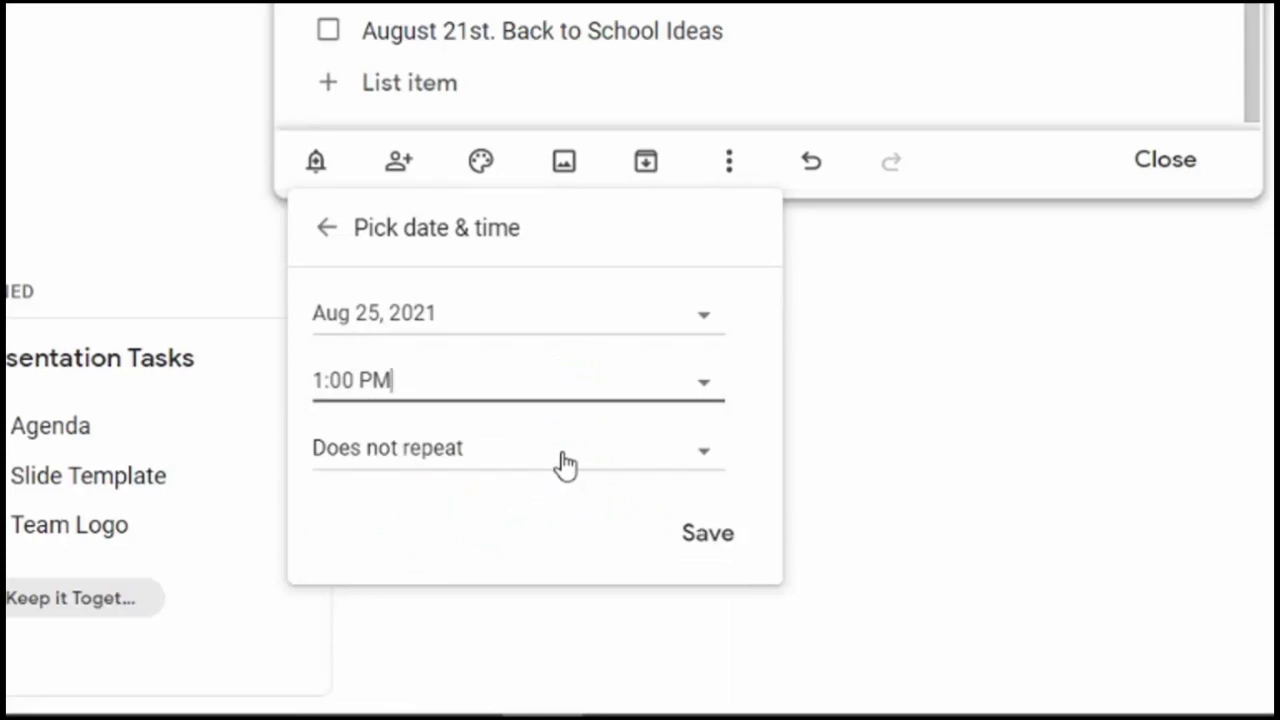
pyautogui.click(563, 464)
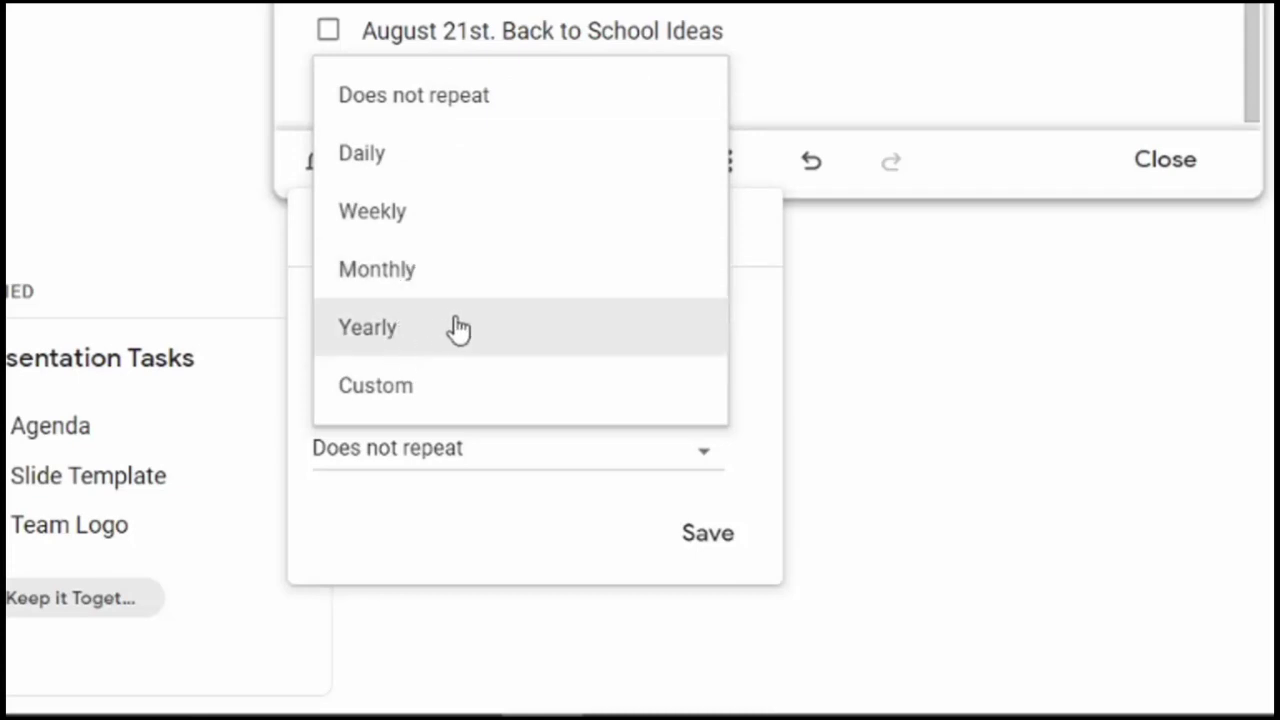
pyautogui.click(484, 100)
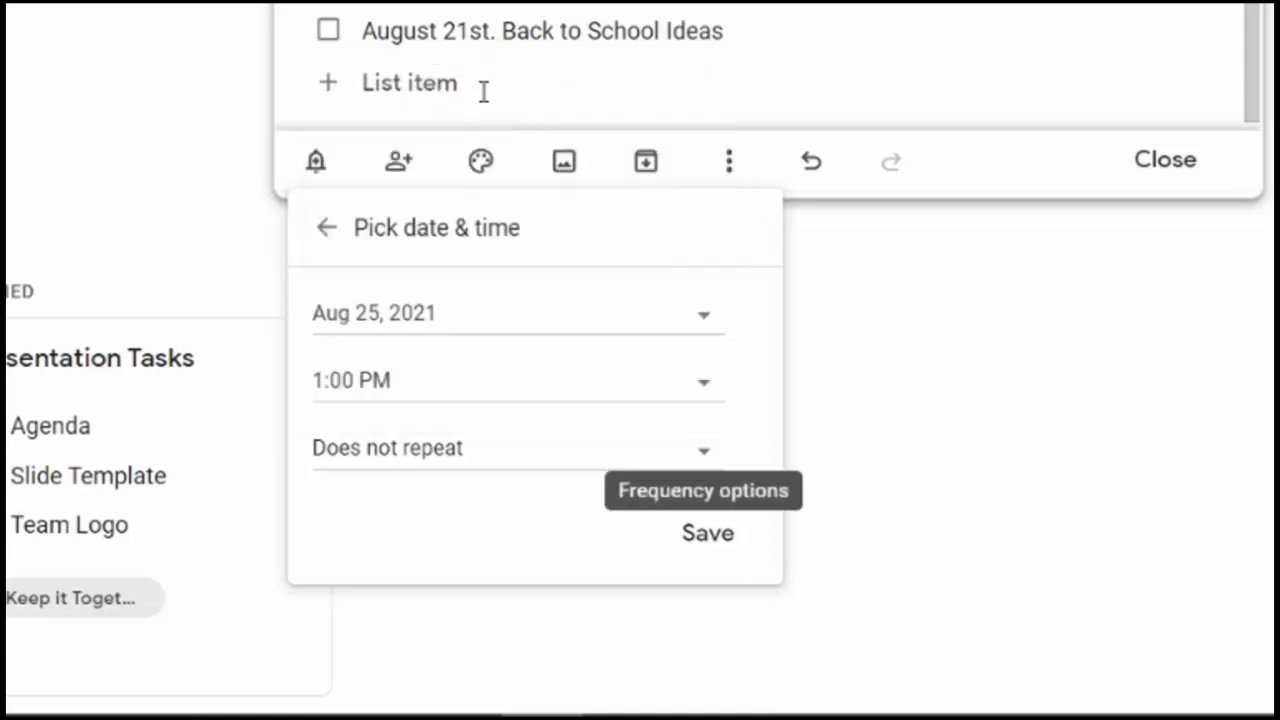
pyautogui.click(708, 537)
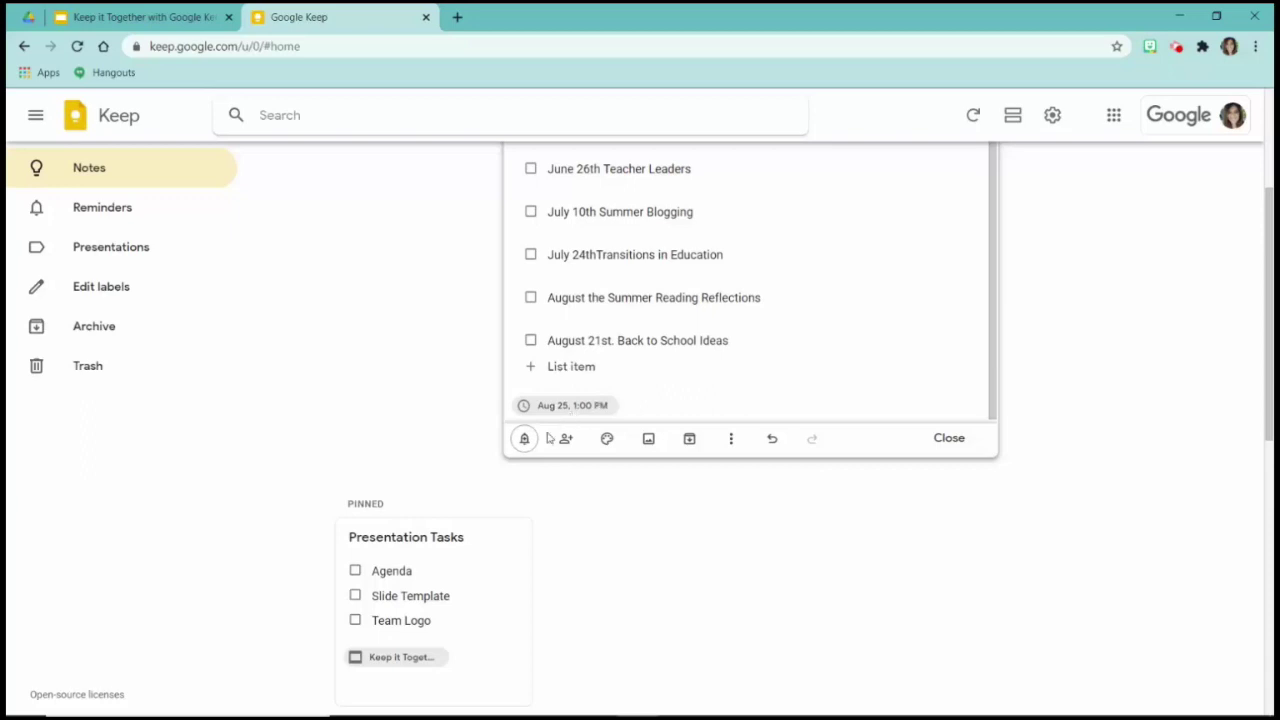
# - Replace the date reminder with a location reminder for the Daniel Island school
pyautogui.click(524, 438)
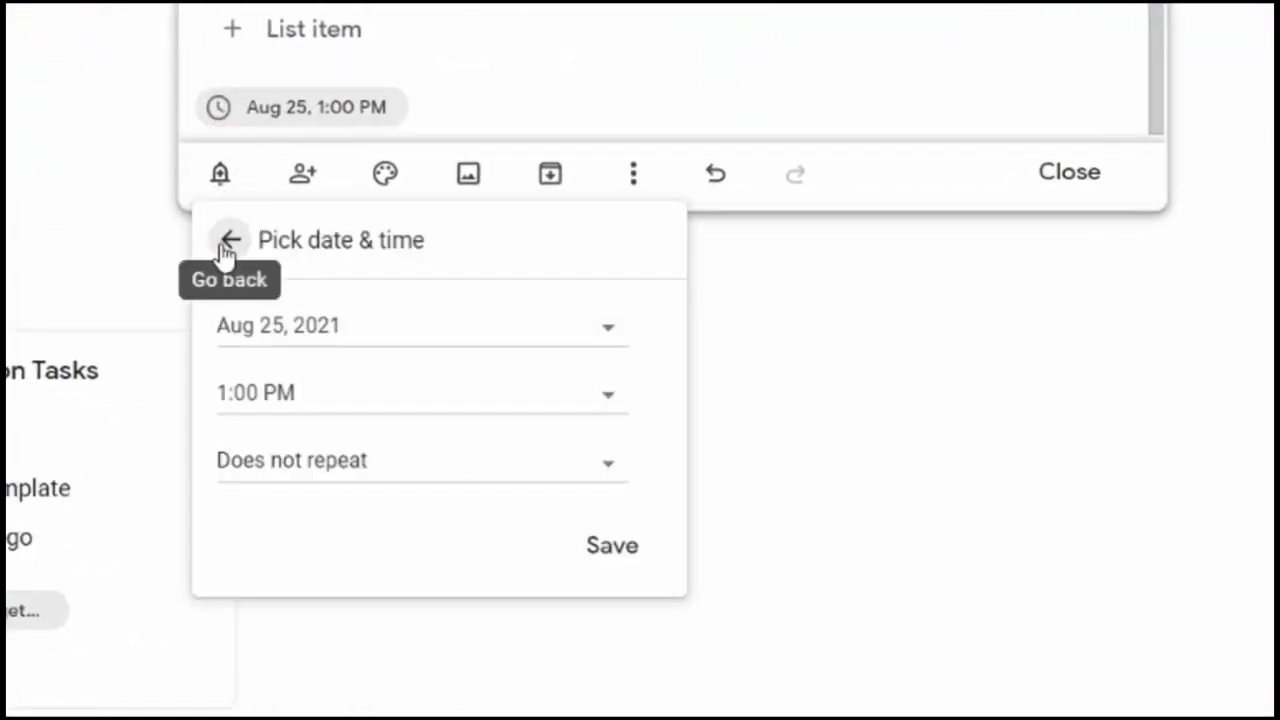
pyautogui.click(225, 243)
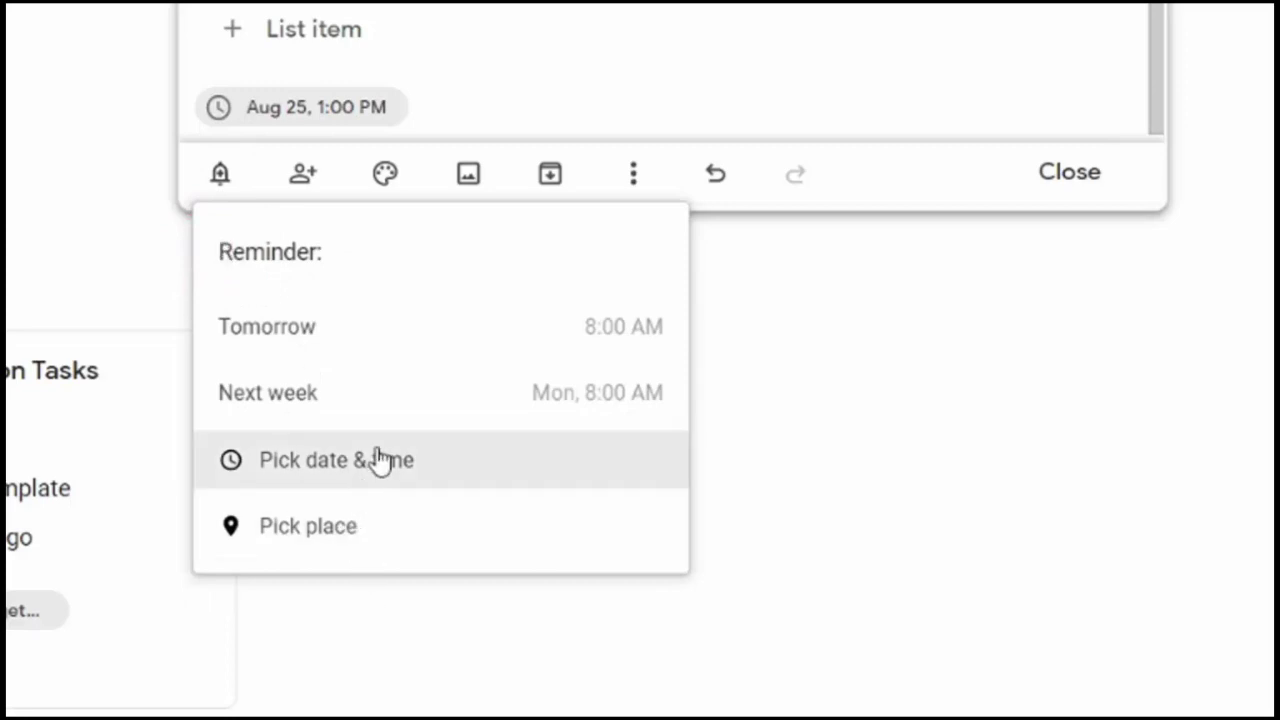
pyautogui.click(343, 543)
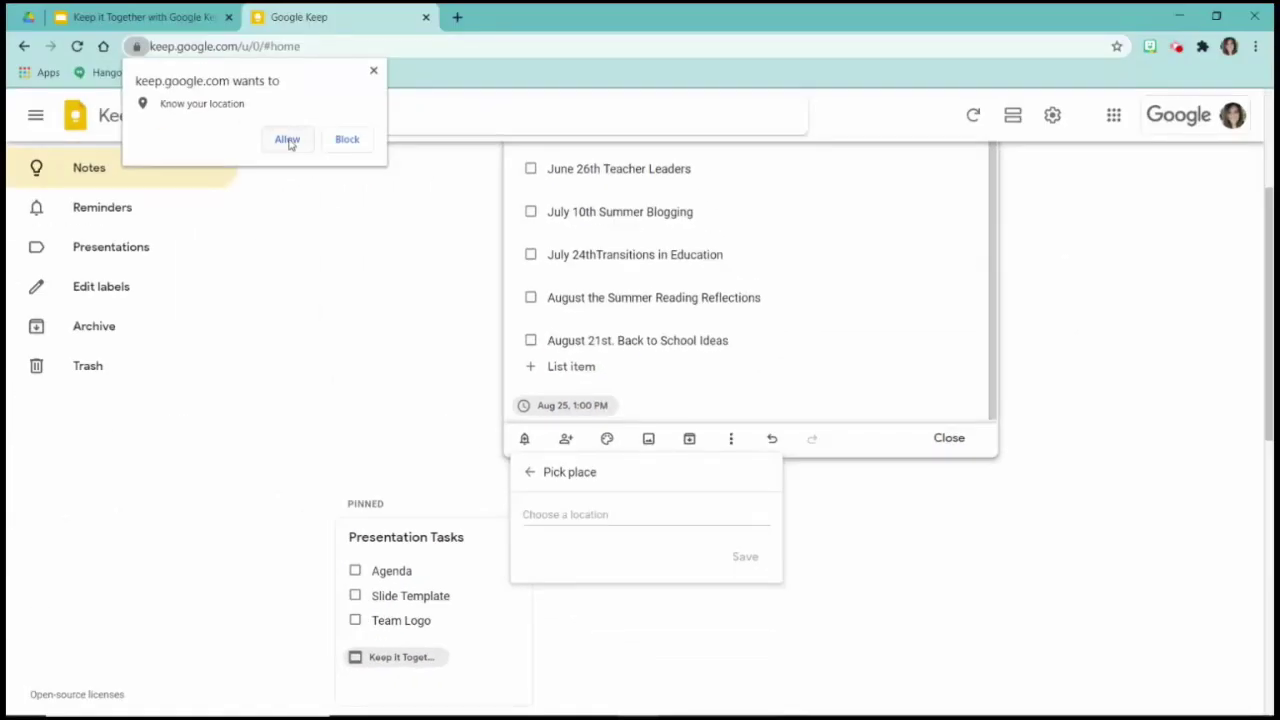
pyautogui.click(288, 141)
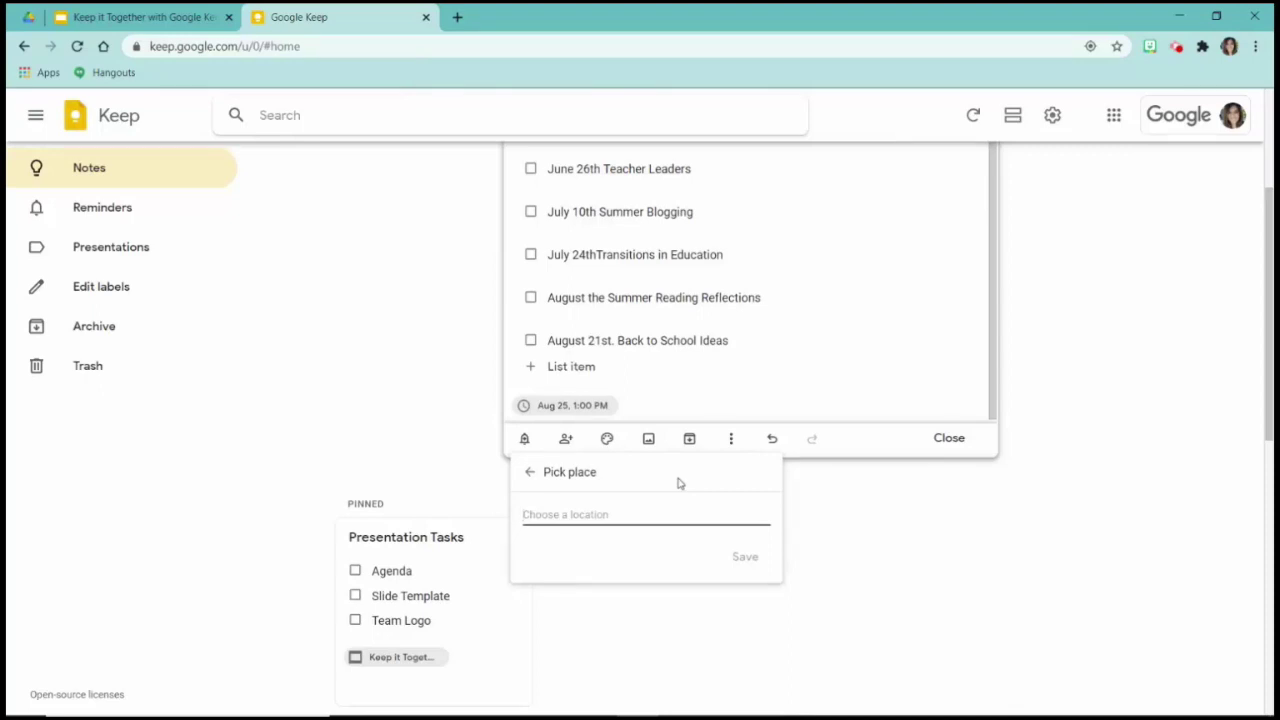
pyautogui.write('daniel isl')
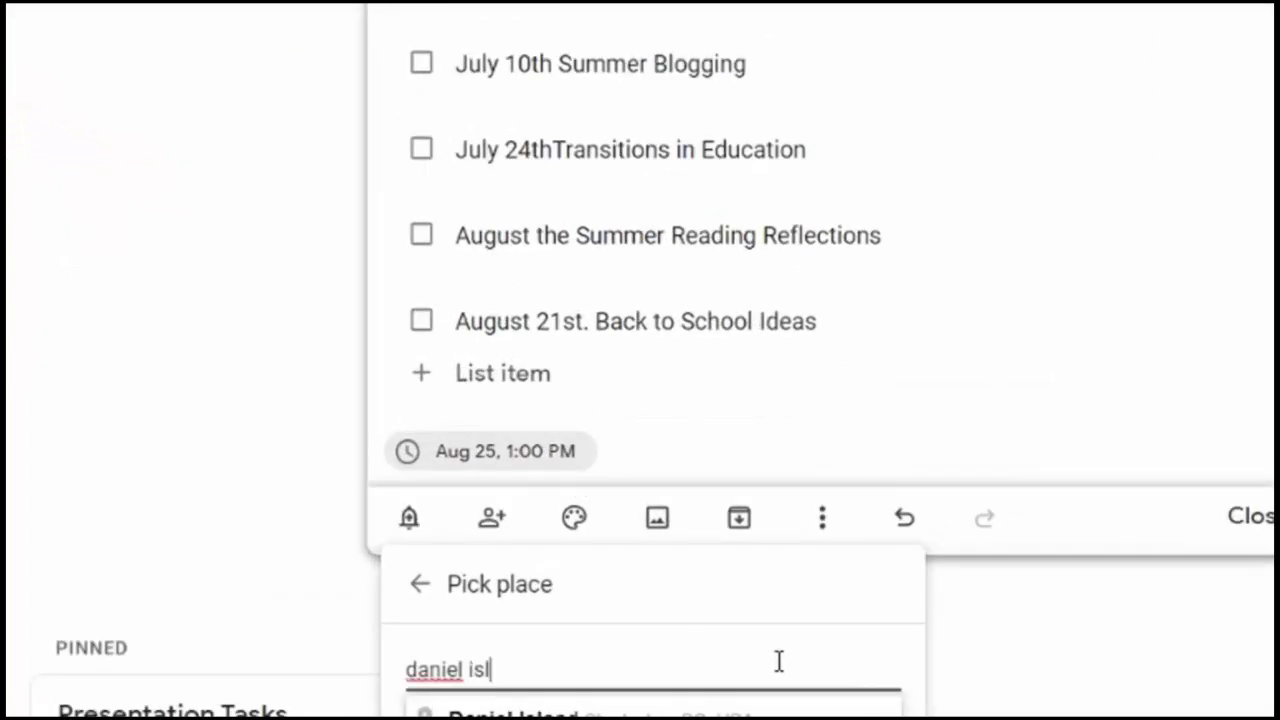
pyautogui.write('and sch')
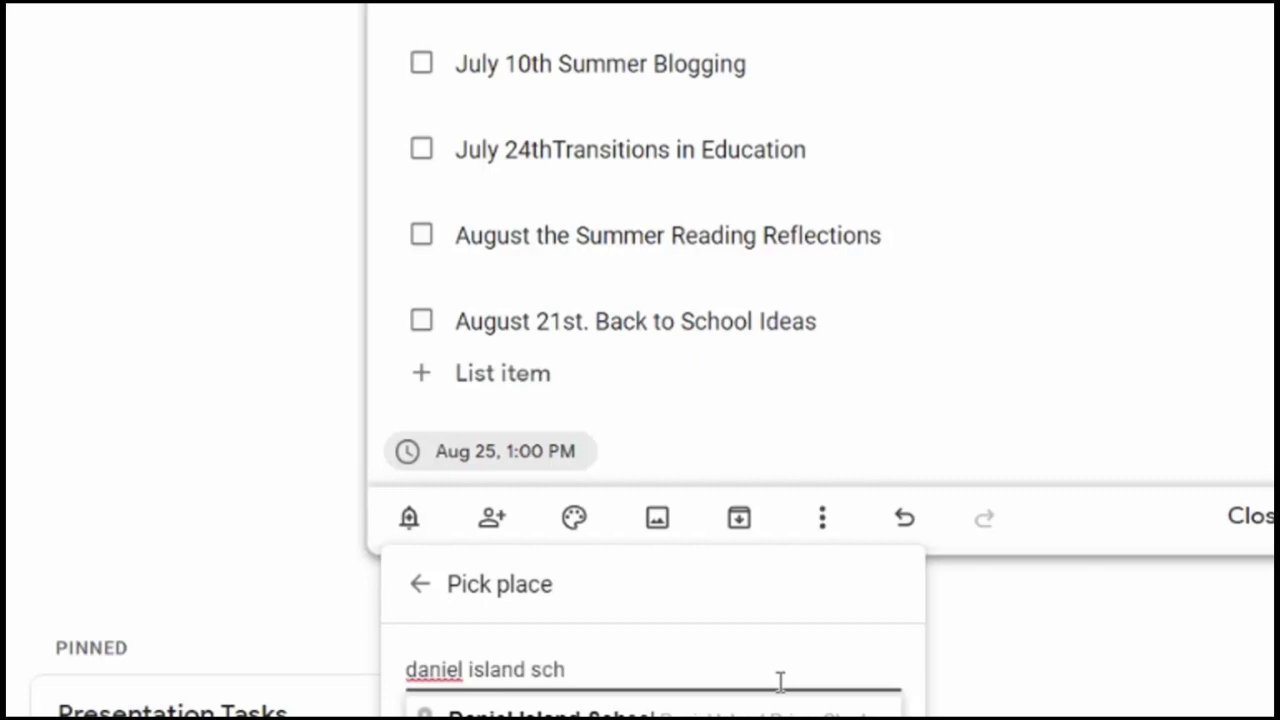
pyautogui.click(770, 712)
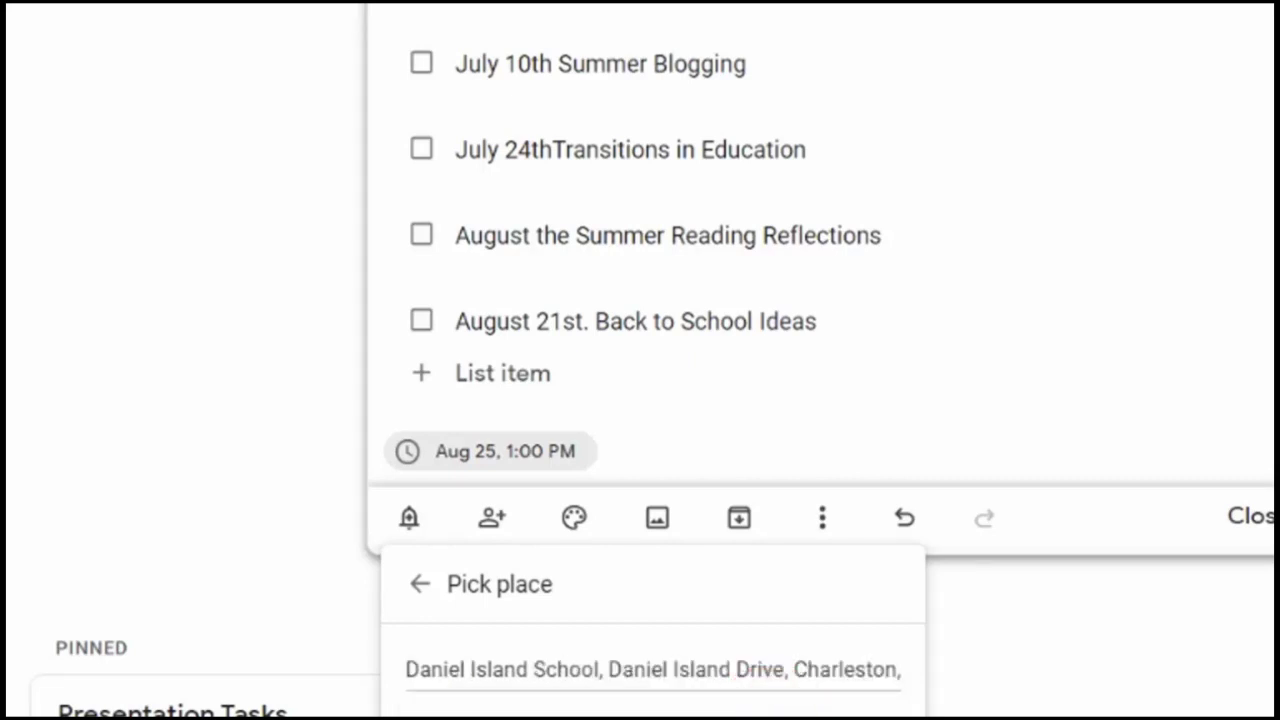
pyautogui.click(858, 714)
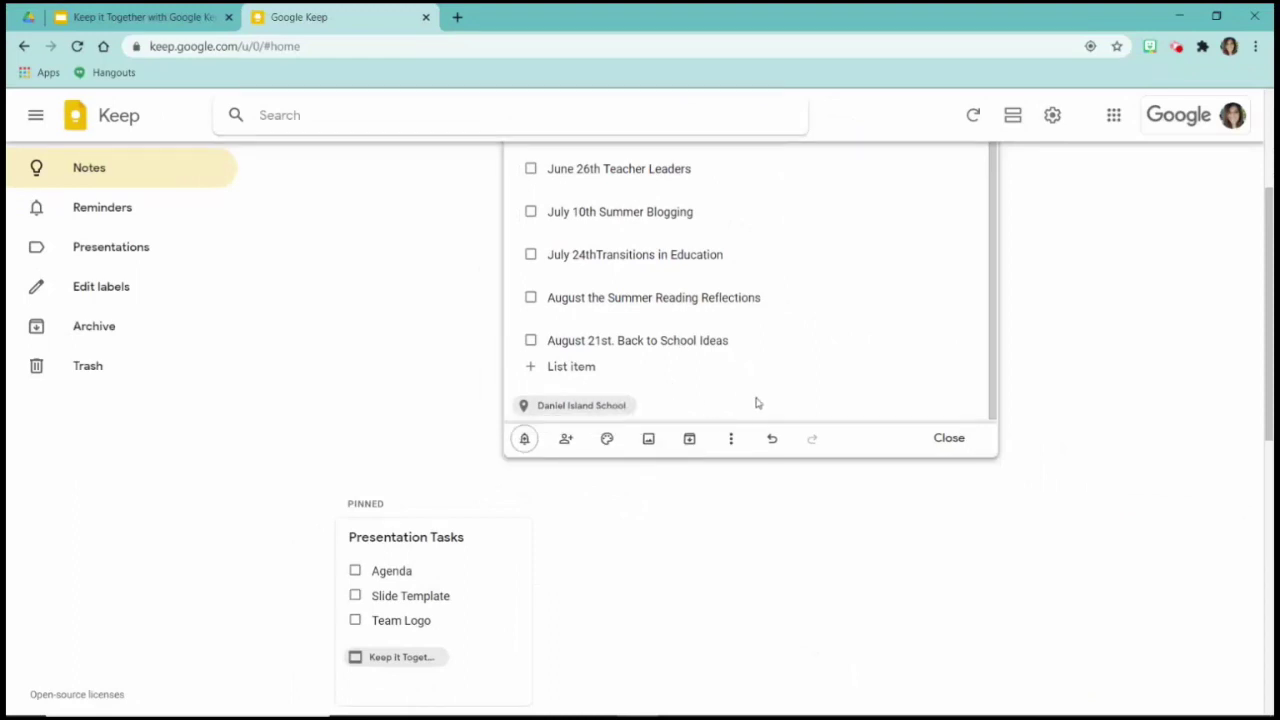
pyautogui.scroll(1, 757, 403)
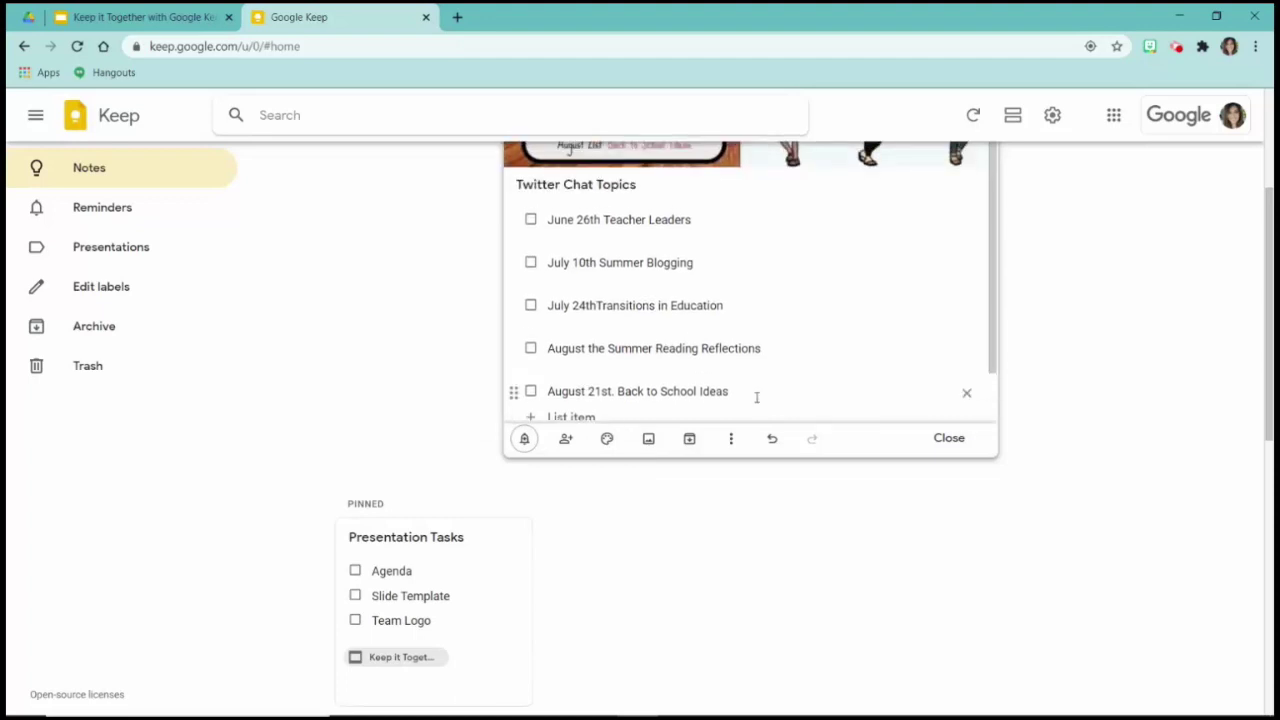
pyautogui.scroll(-1, 742, 308)
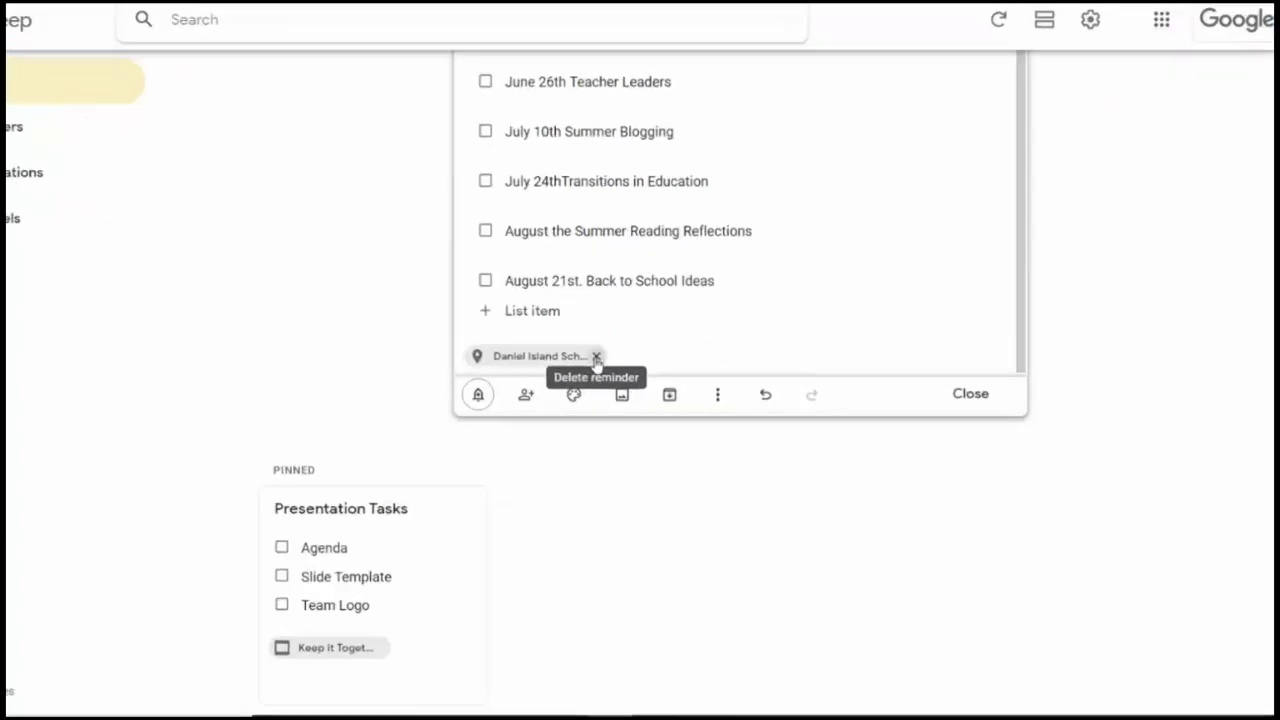
# - Delete the location reminder so the note has no reminder
pyautogui.click(399, 36)
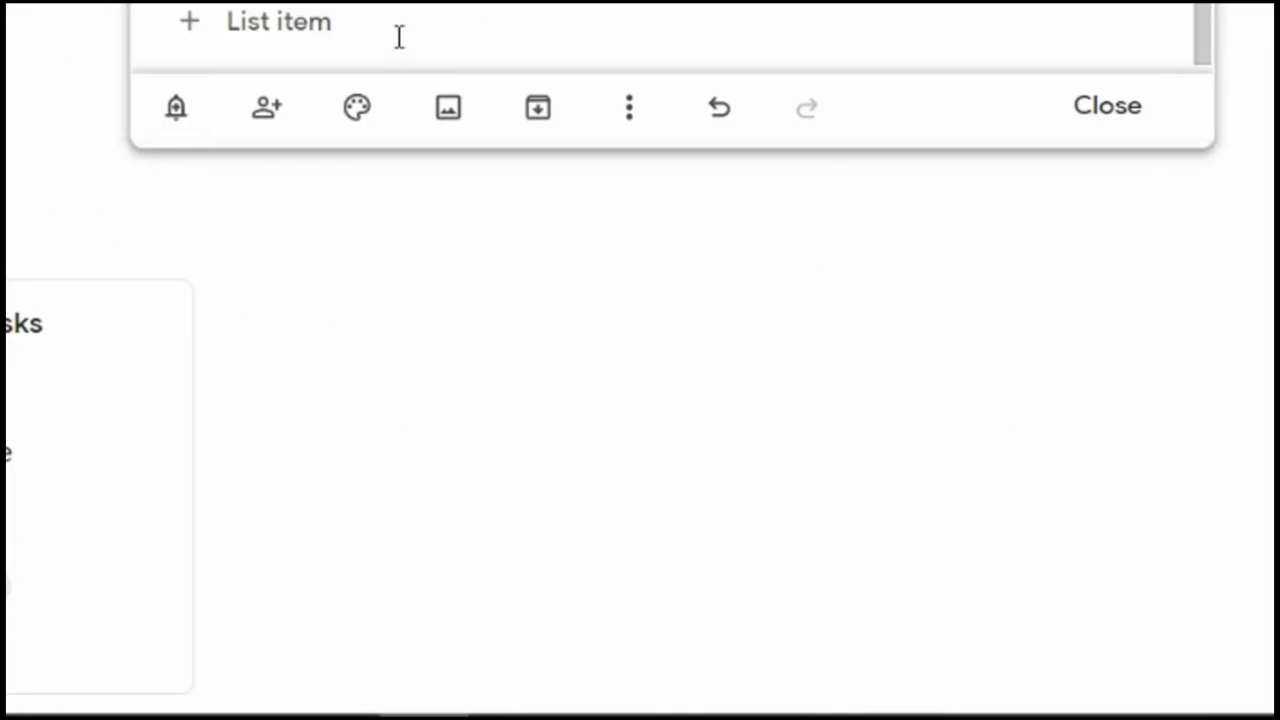
pyautogui.click(176, 108)
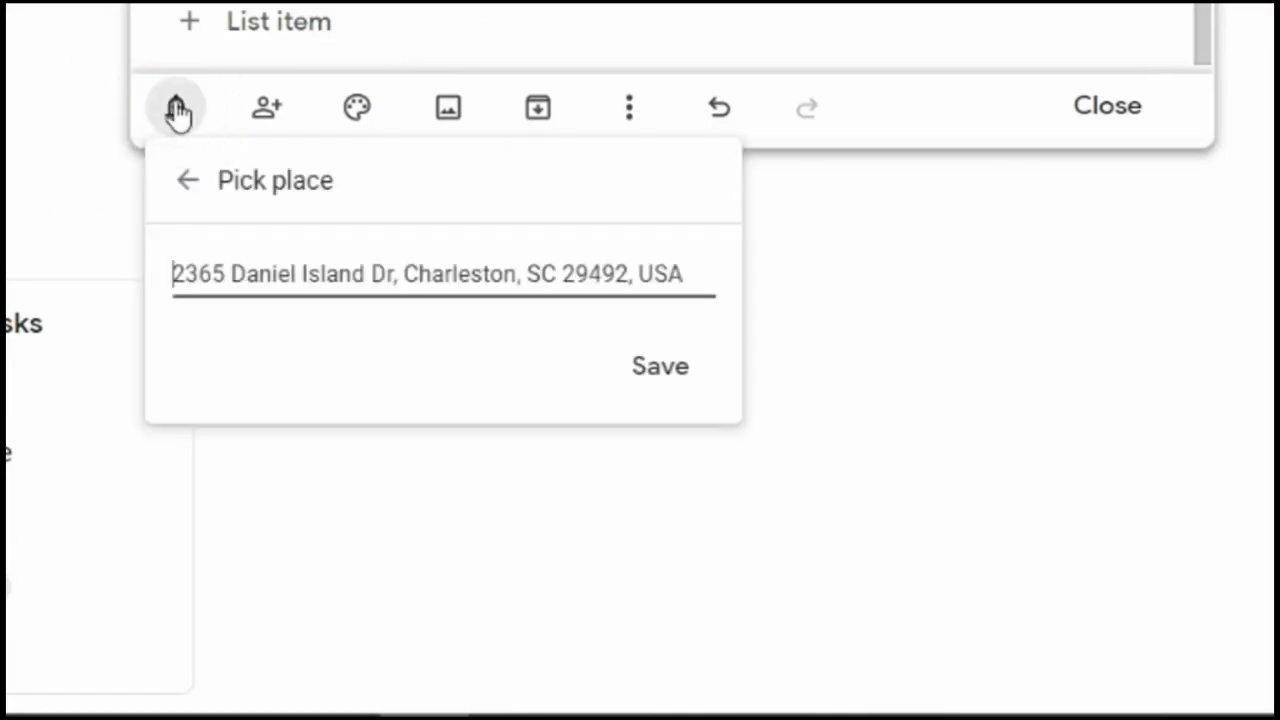
pyautogui.click(186, 181)
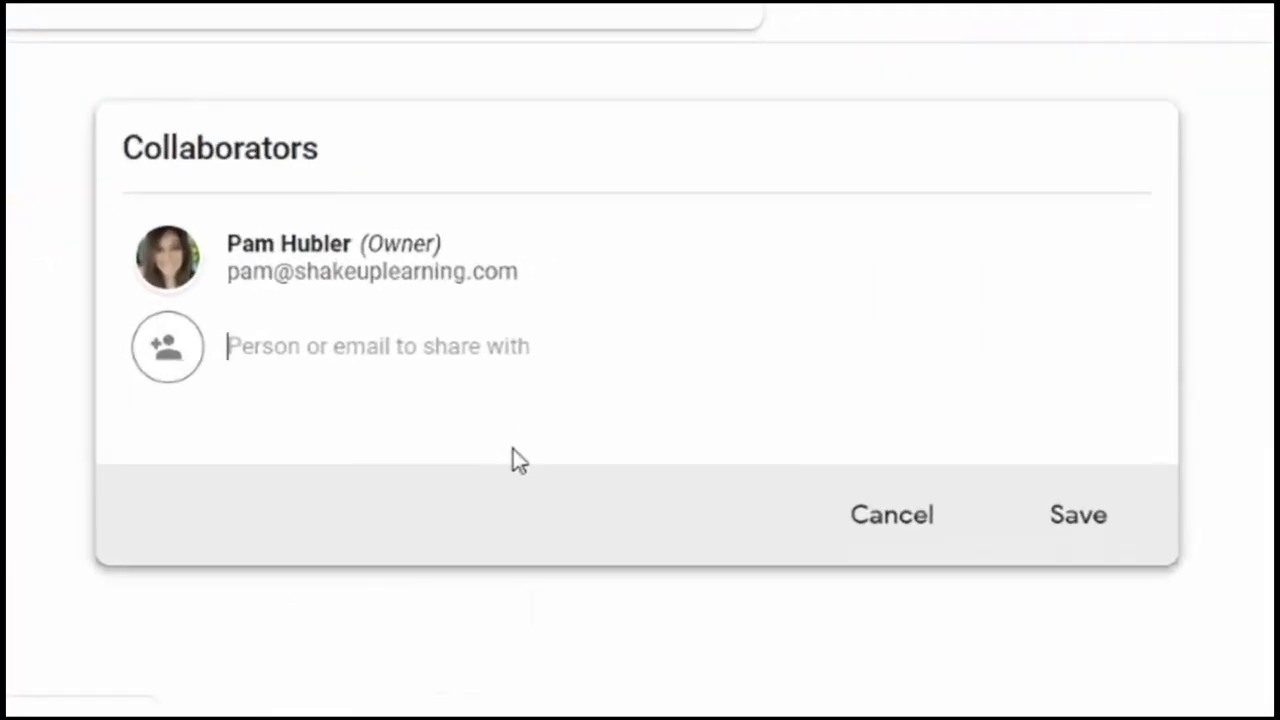
# - Add the suggested contact as a collaborator on the note and save
pyautogui.write('sped')
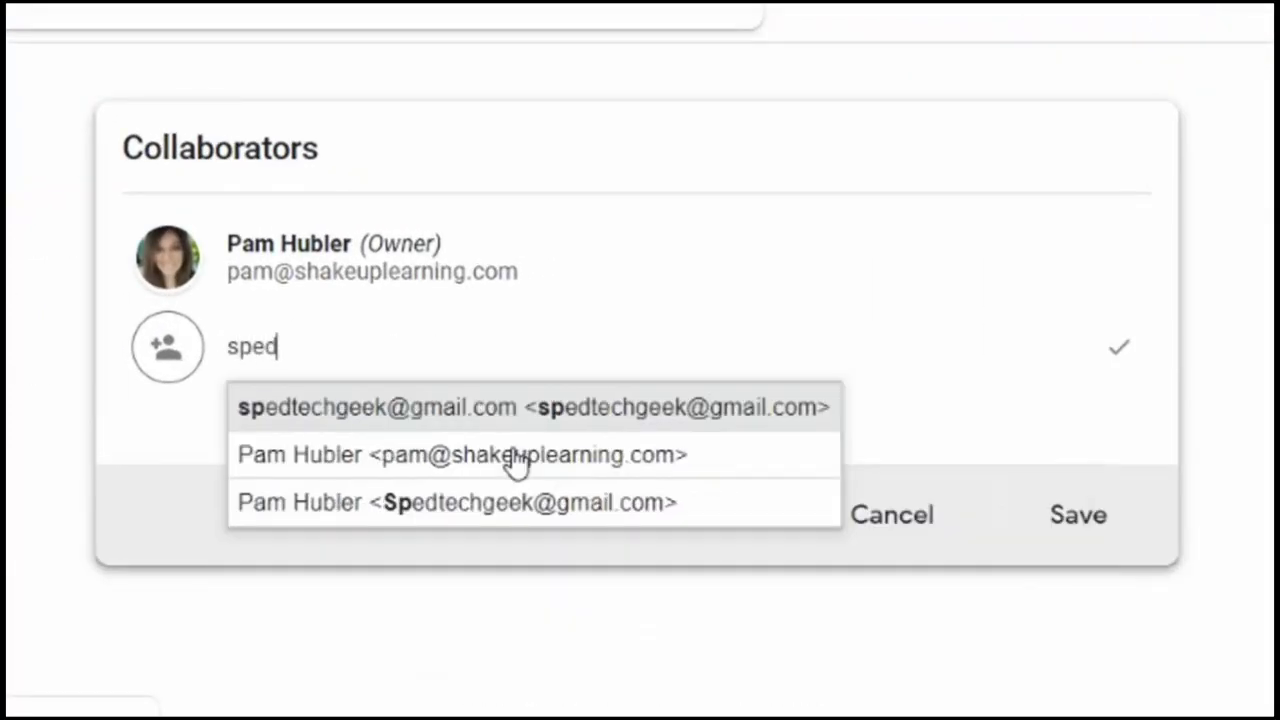
pyautogui.click(595, 412)
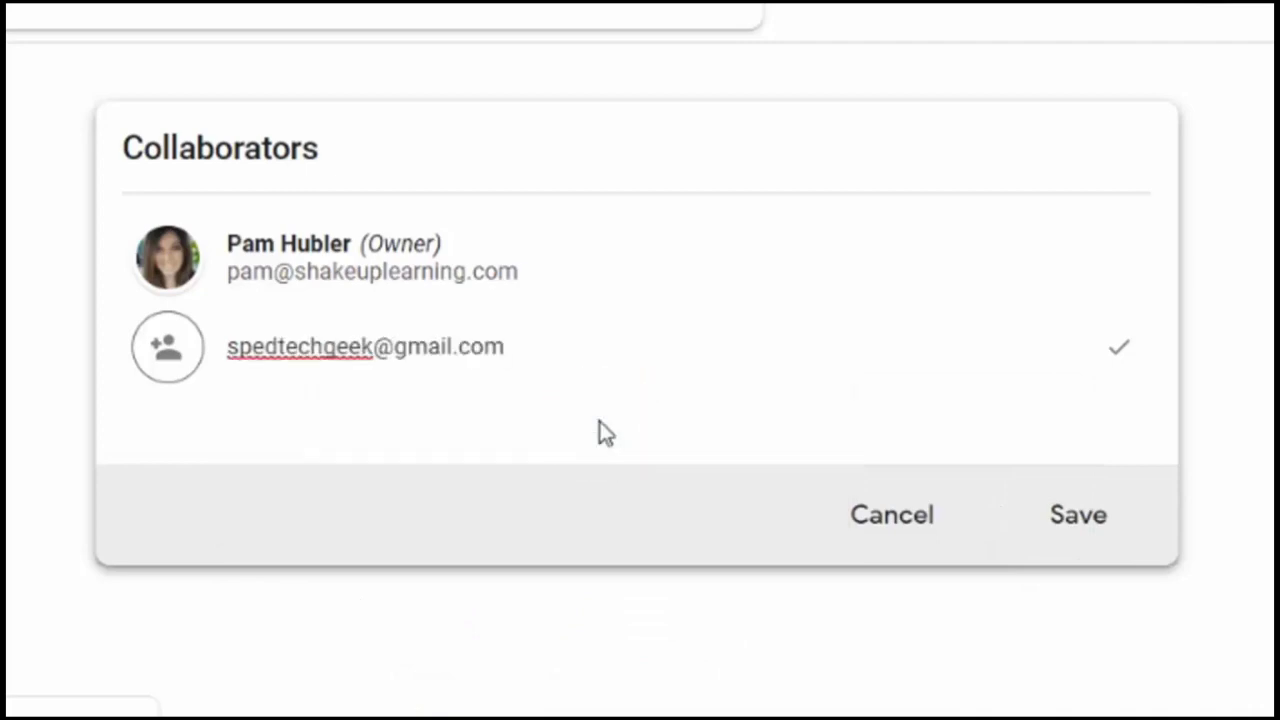
pyautogui.click(1086, 528)
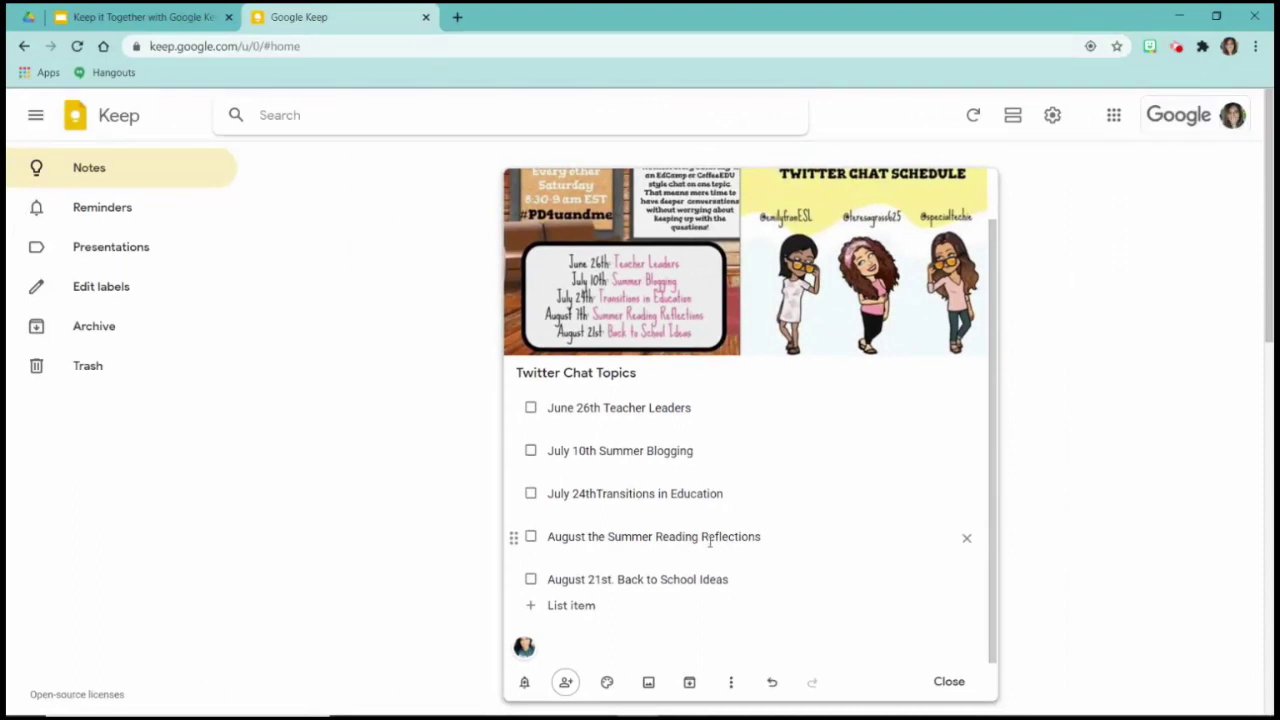
# - Color the Twitter Chat Topics note light blue
pyautogui.moveTo(606, 686)
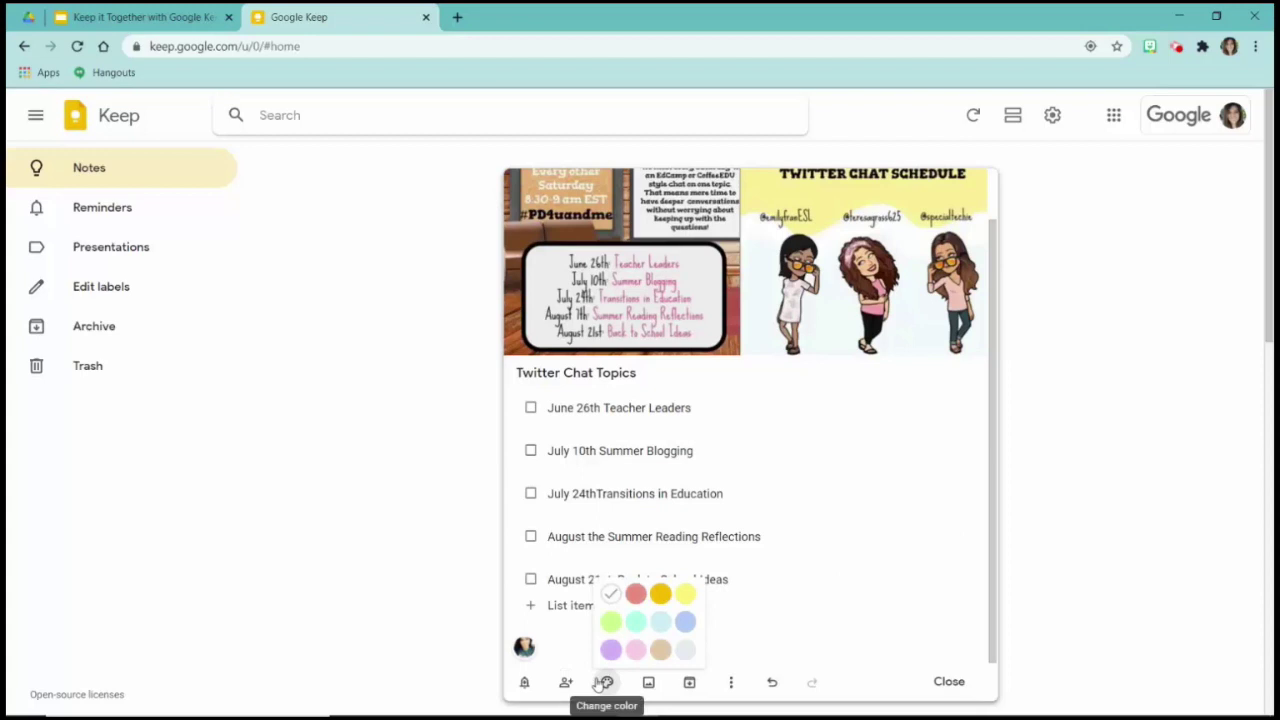
pyautogui.click(660, 622)
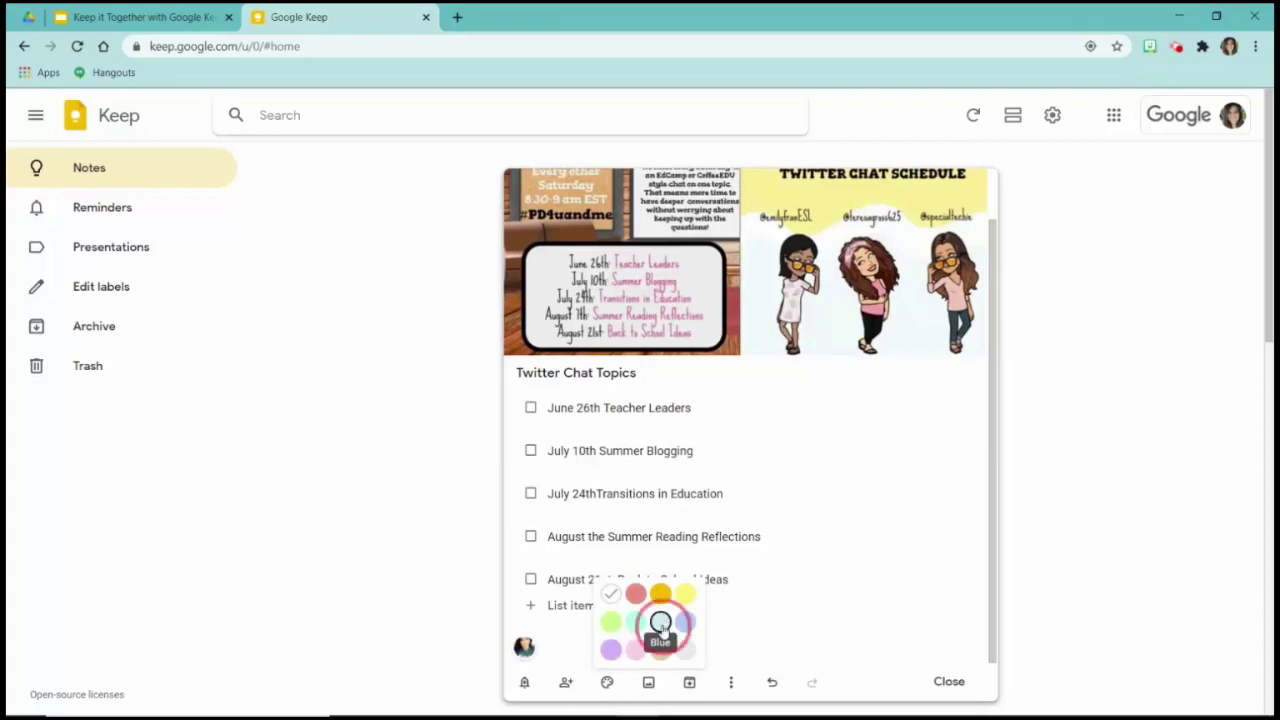
pyautogui.click(994, 428)
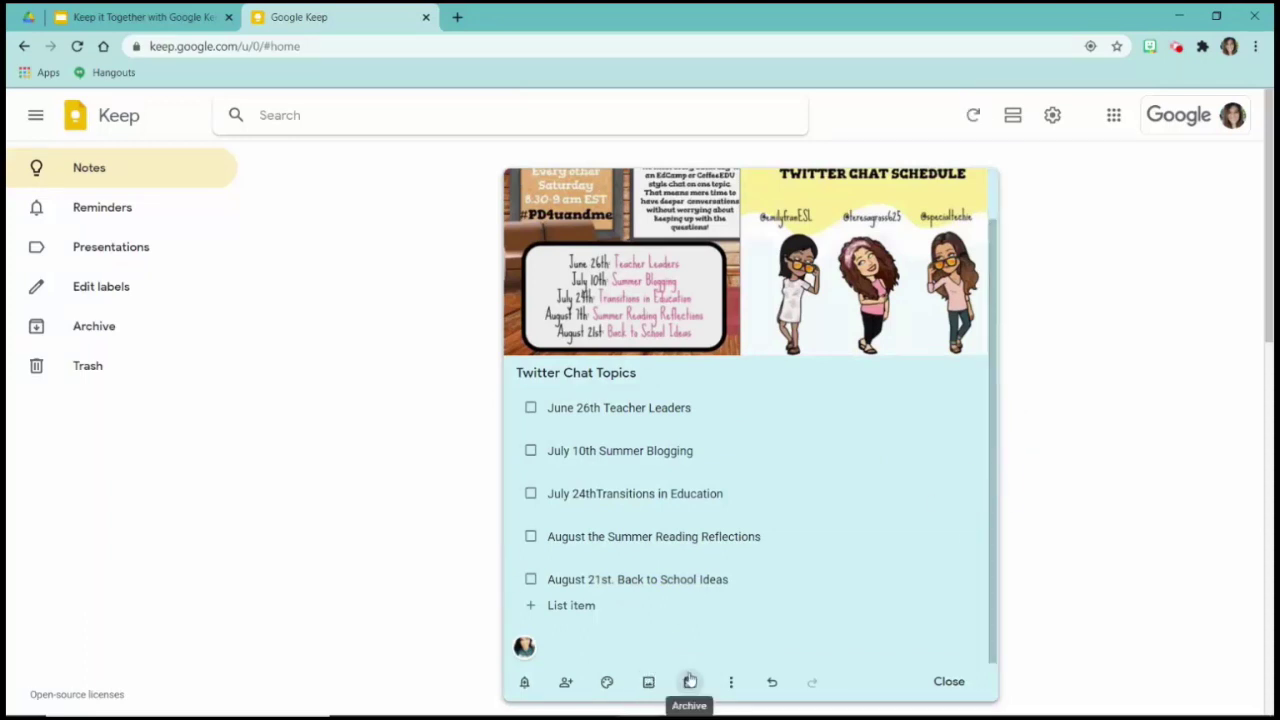
# - Create and apply a new Twitter Chats label, then close the note
pyautogui.click(733, 681)
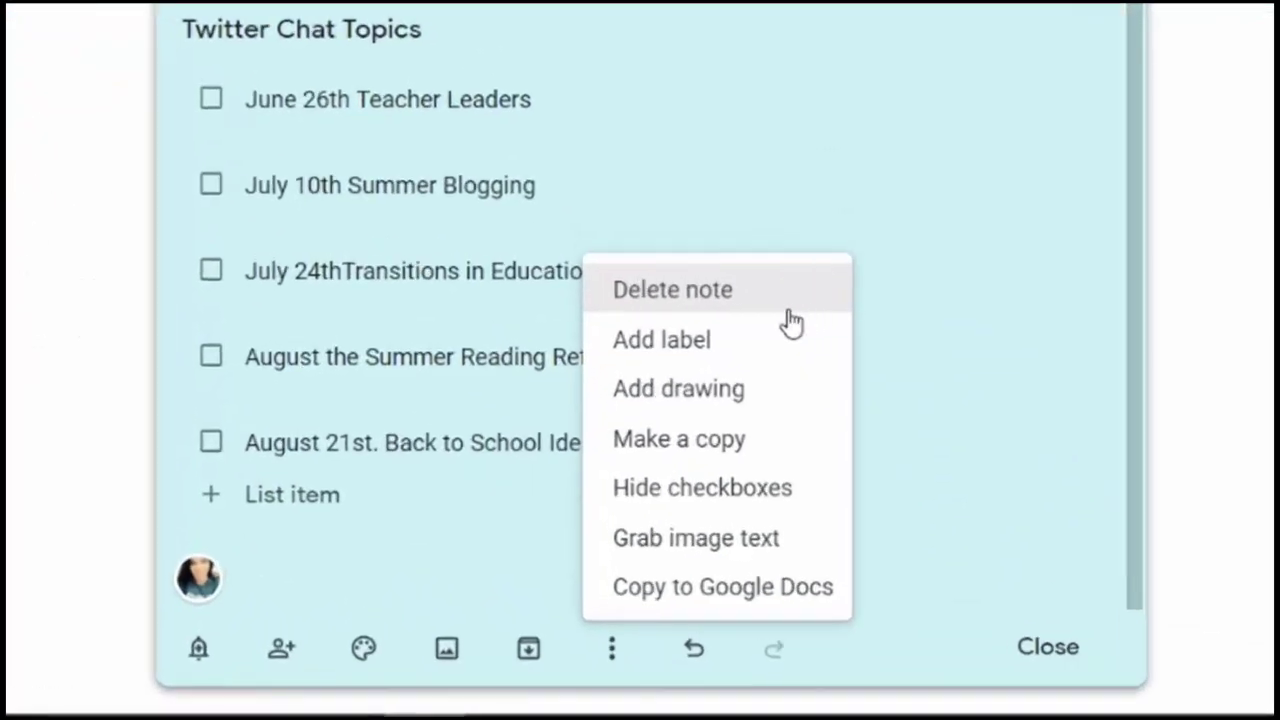
pyautogui.click(736, 350)
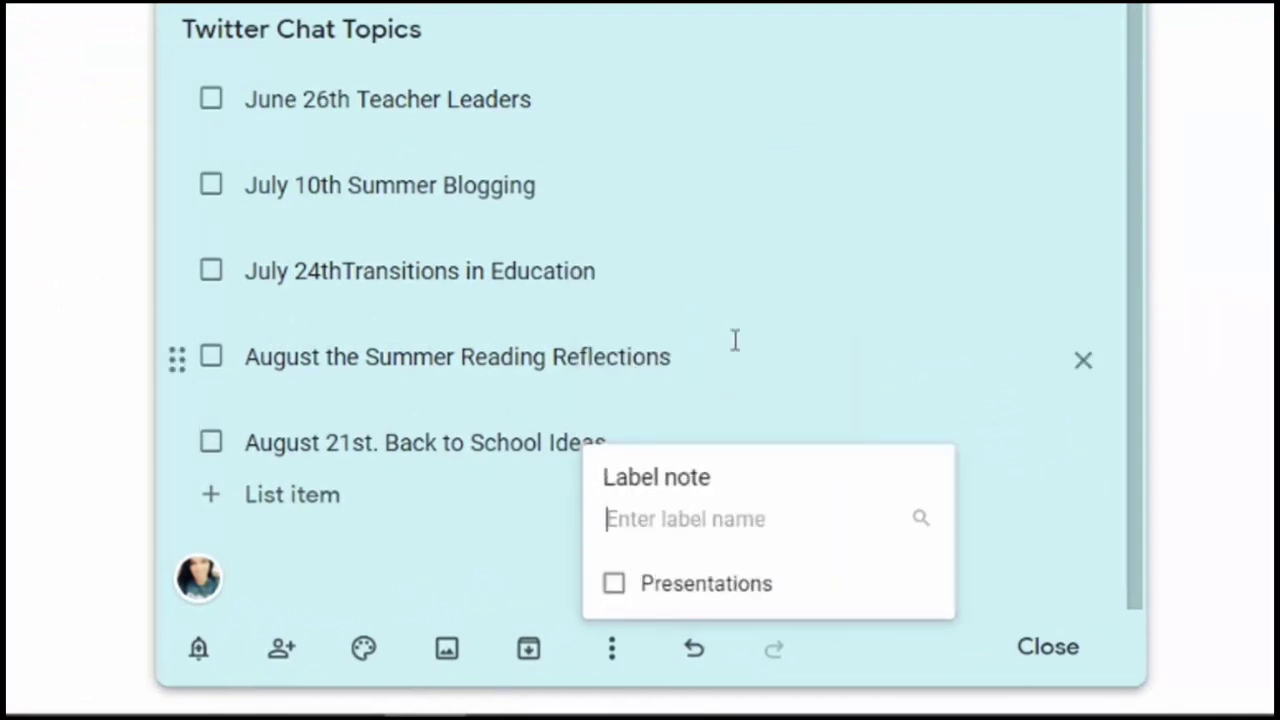
pyautogui.write('Twitte')
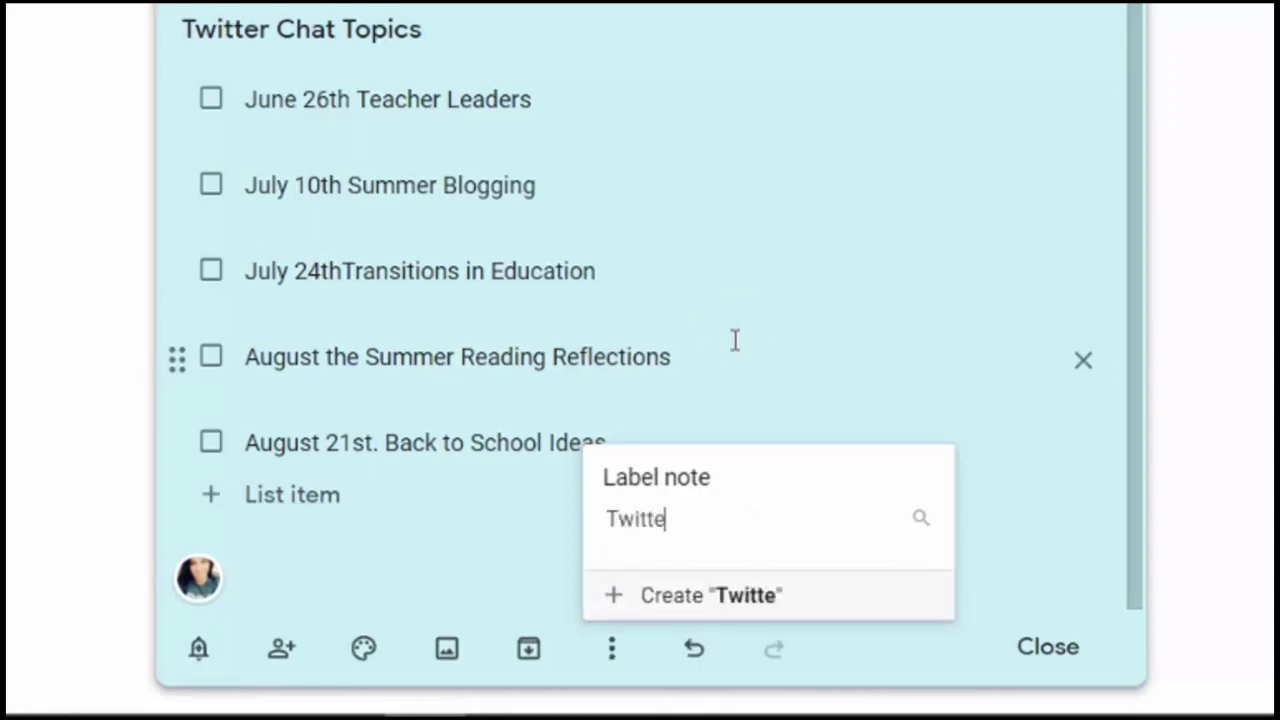
pyautogui.write('r Chats')
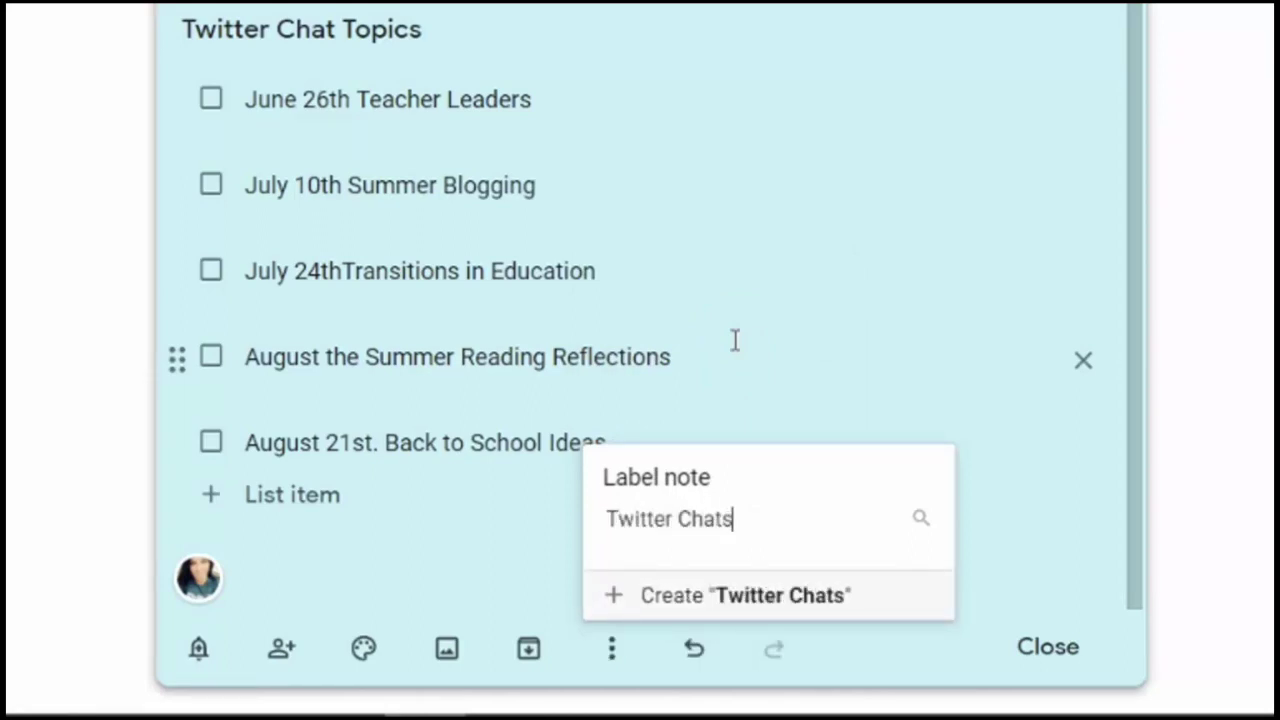
pyautogui.press('Return')
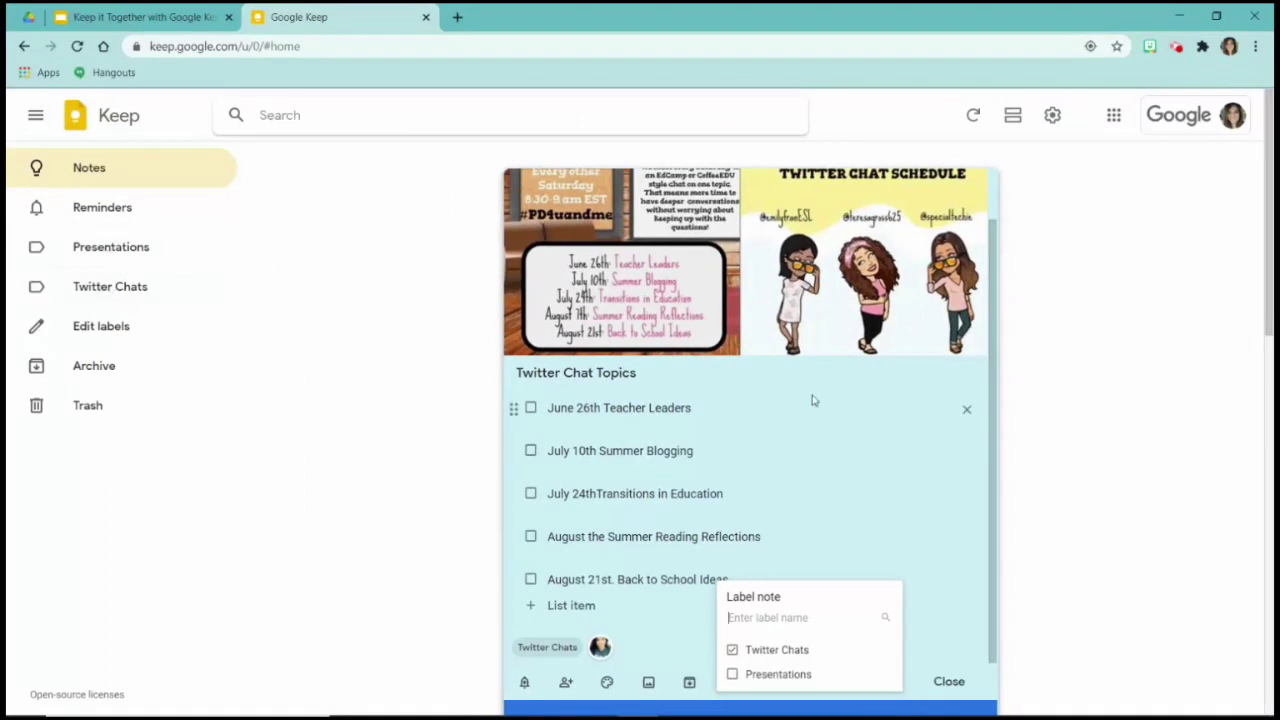
pyautogui.click(840, 542)
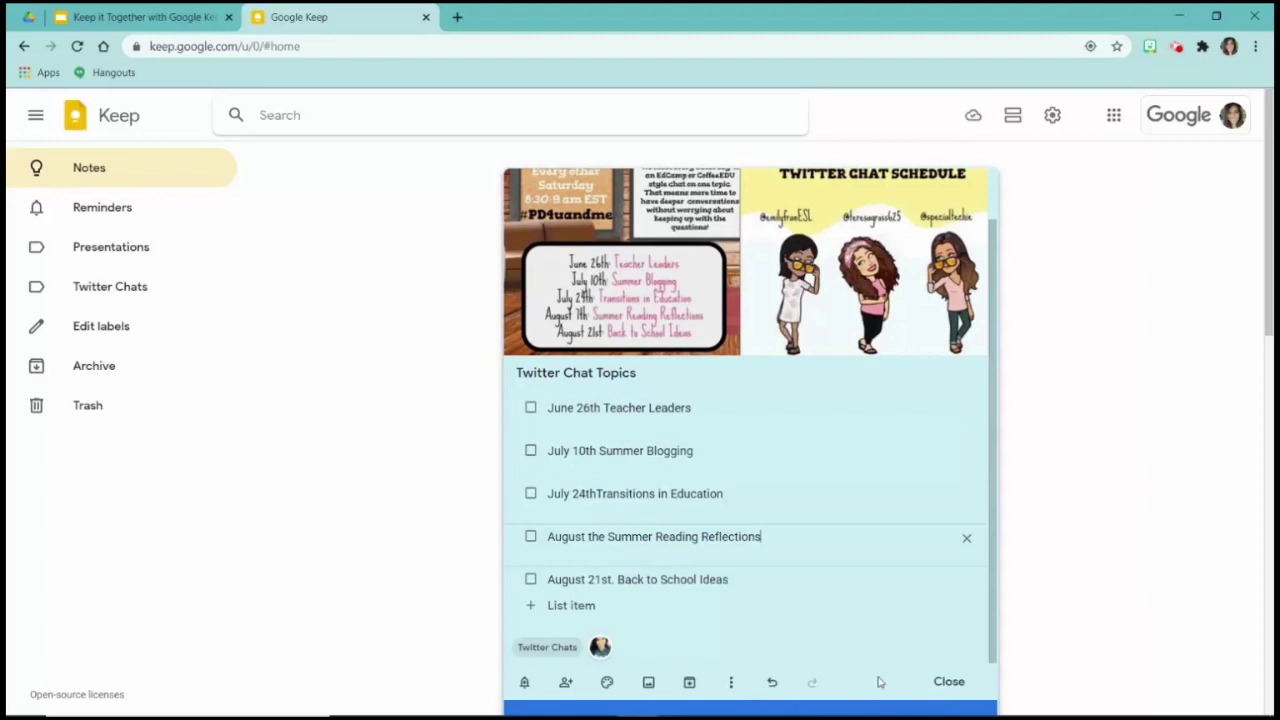
pyautogui.click(948, 682)
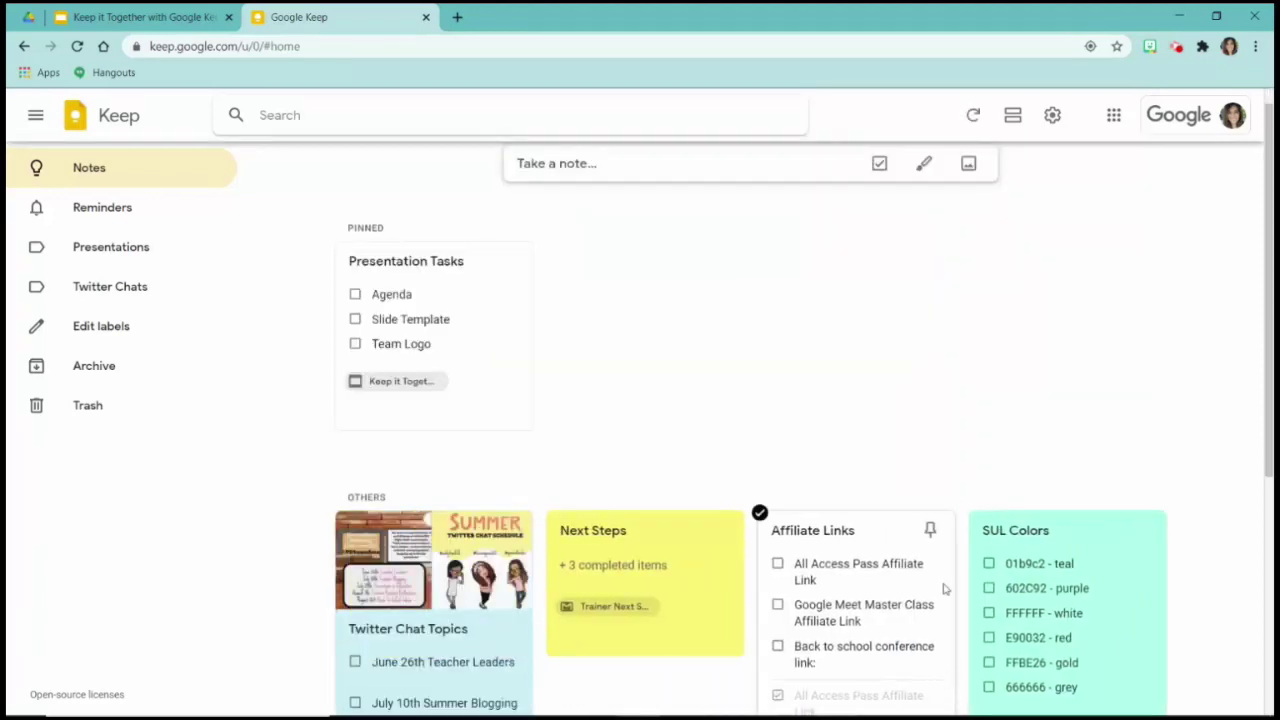
# - Pin Twitter Chat Topics and move Presentation Tasks back to the first pinned slot
pyautogui.scroll(-1, 953, 389)
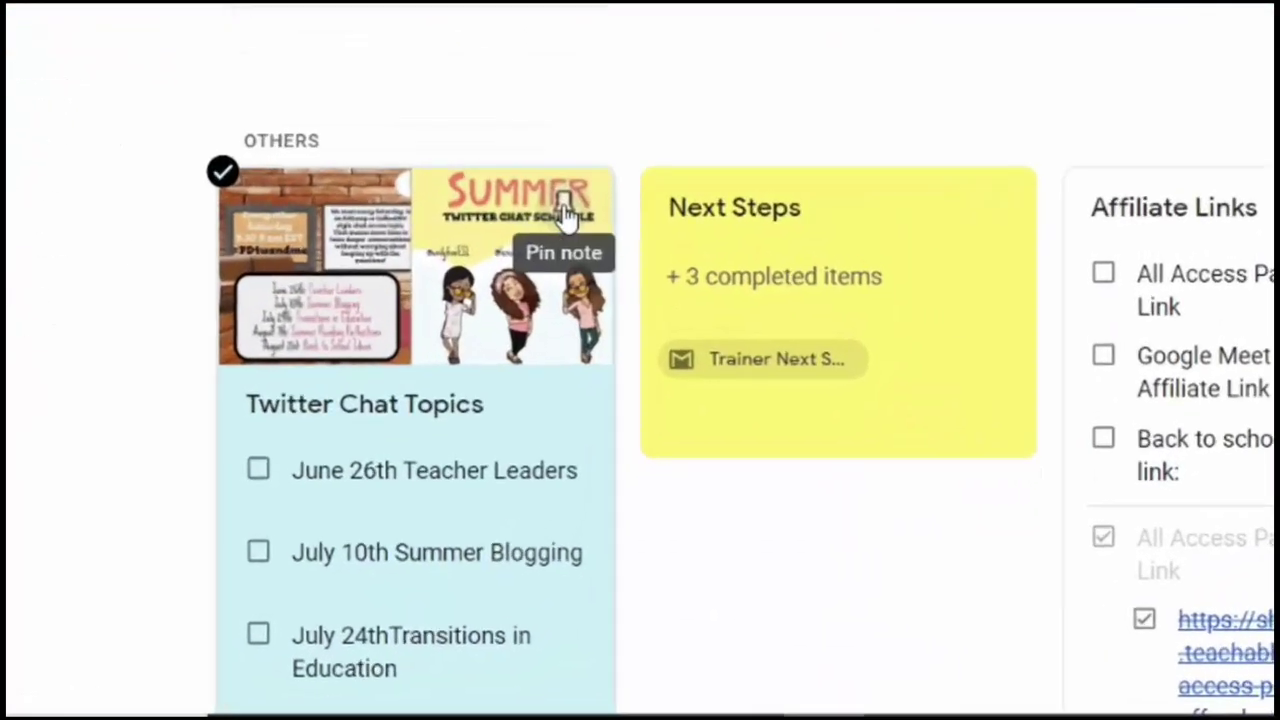
pyautogui.click(566, 206)
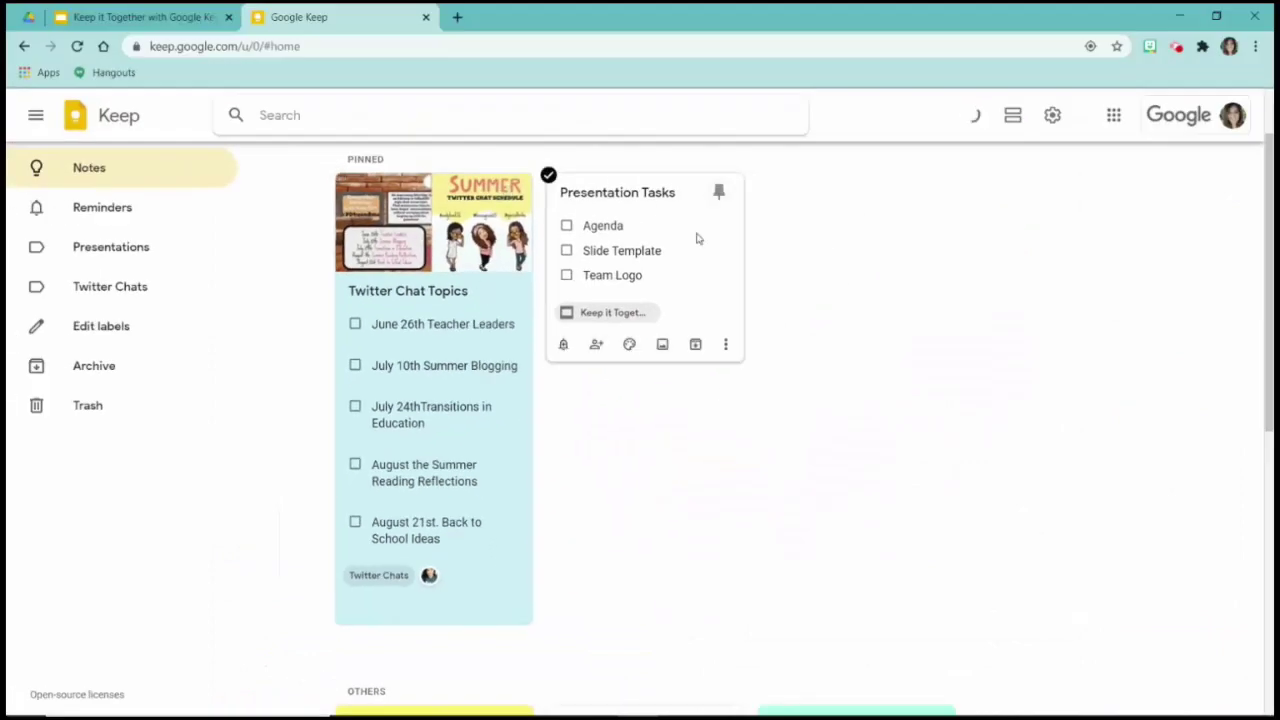
pyautogui.moveTo(697, 236); pyautogui.dragTo(457, 254)
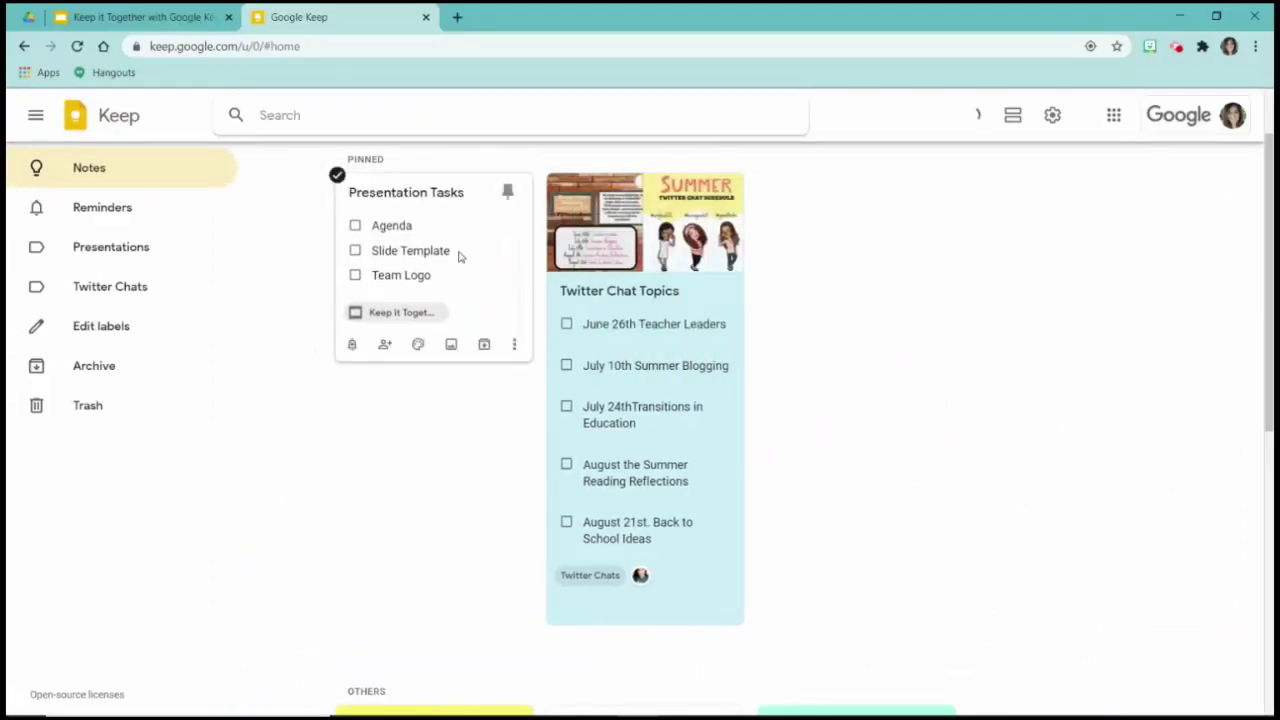
# - Check the Presentations and Twitter Chats label views, then return to all notes
pyautogui.scroll(1, 929, 357)
pyautogui.scroll(1, 929, 357)
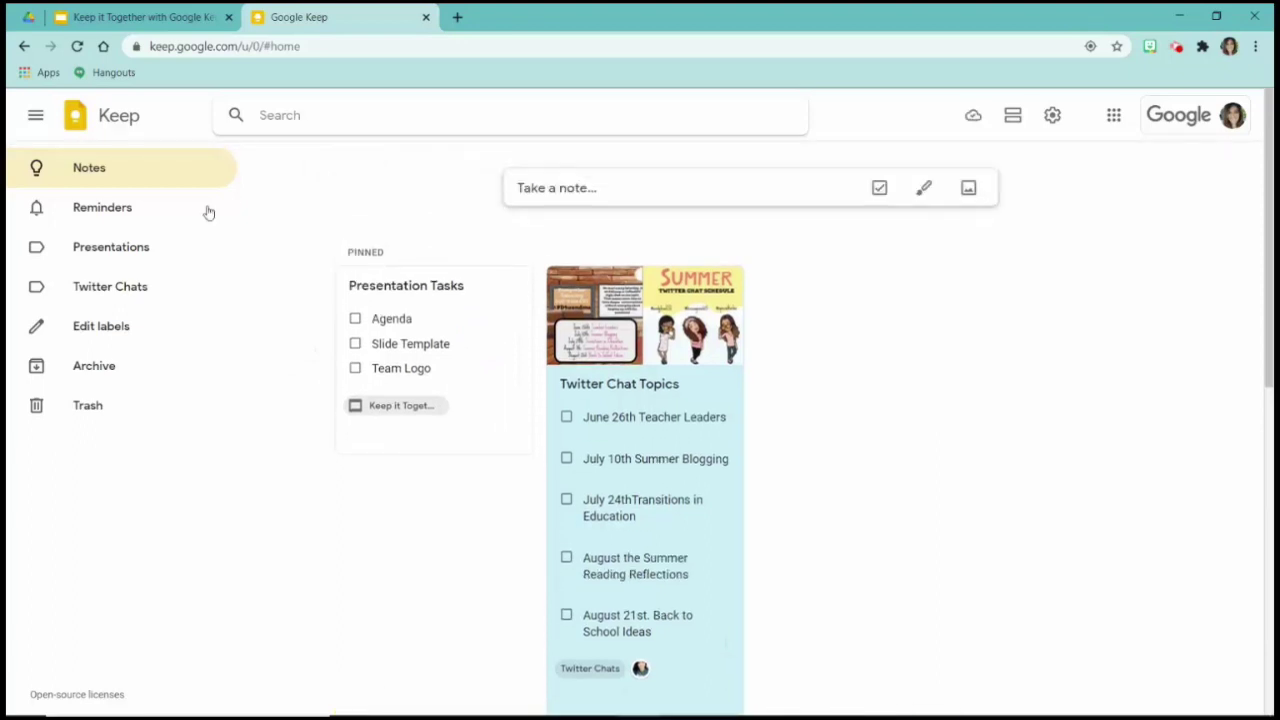
pyautogui.click(110, 249)
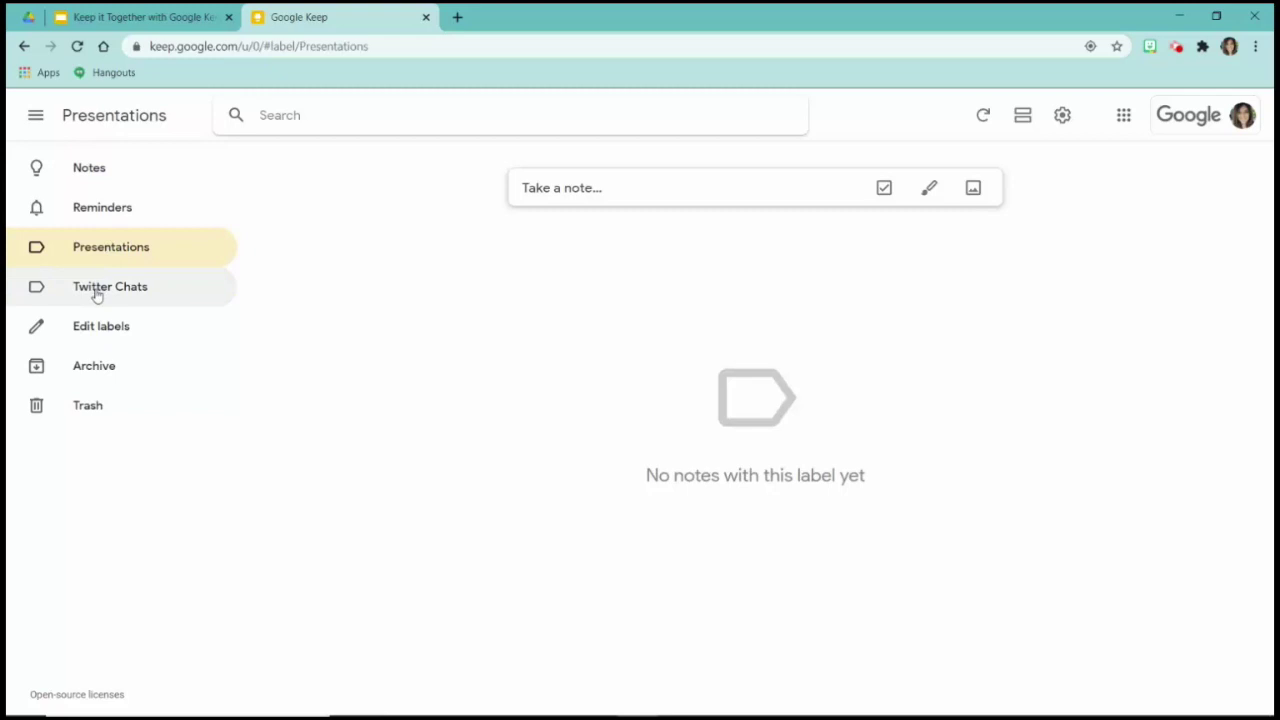
pyautogui.click(97, 292)
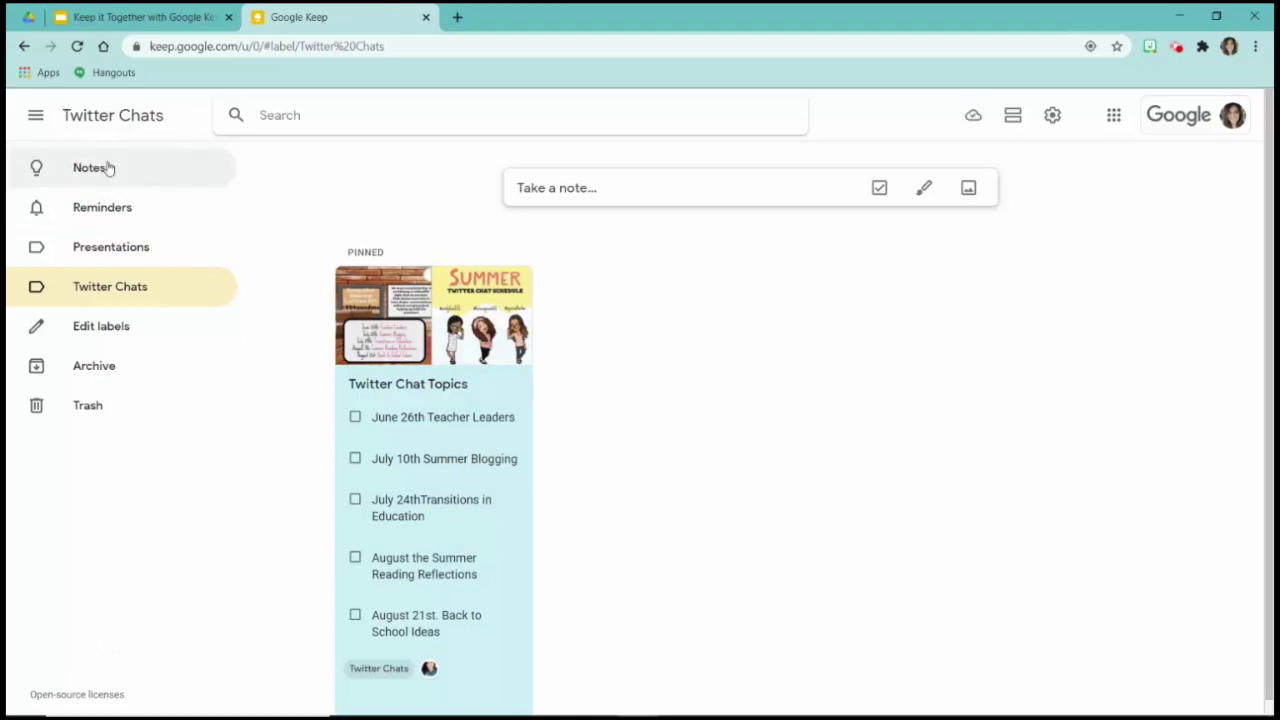
pyautogui.click(106, 167)
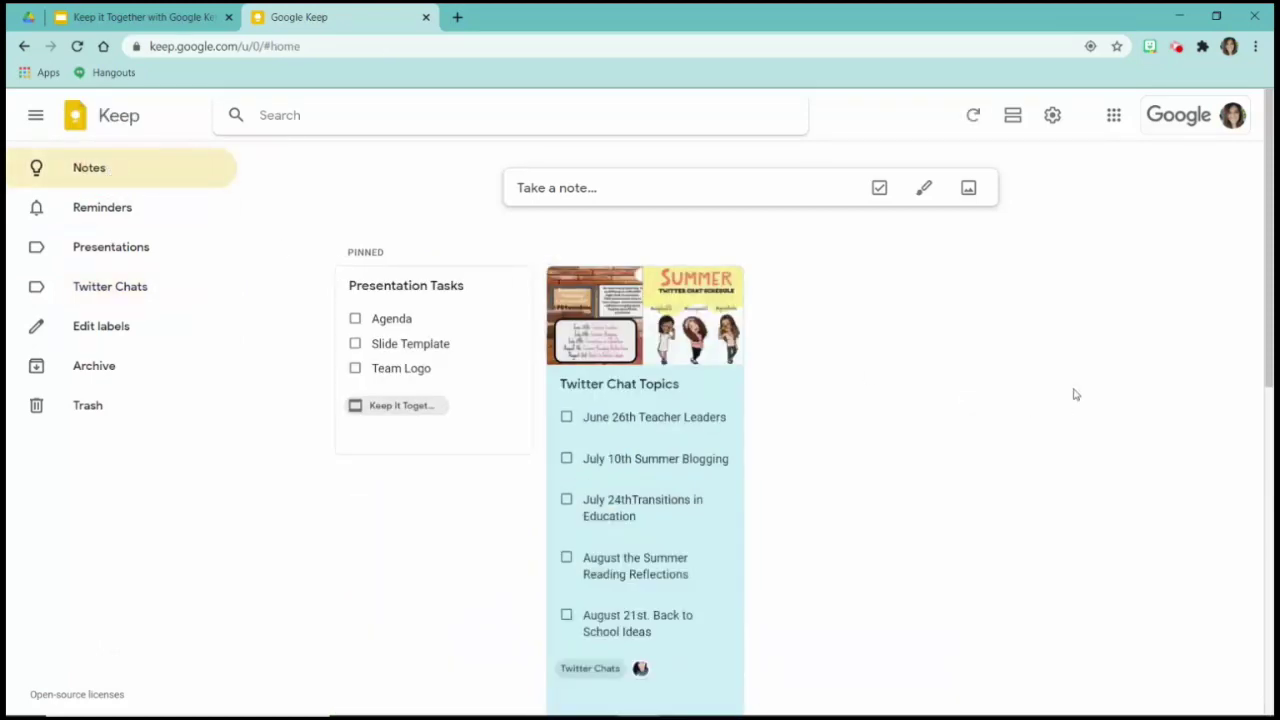
pyautogui.scroll(-2, 1075, 394)
pyautogui.scroll(-3, 1075, 394)
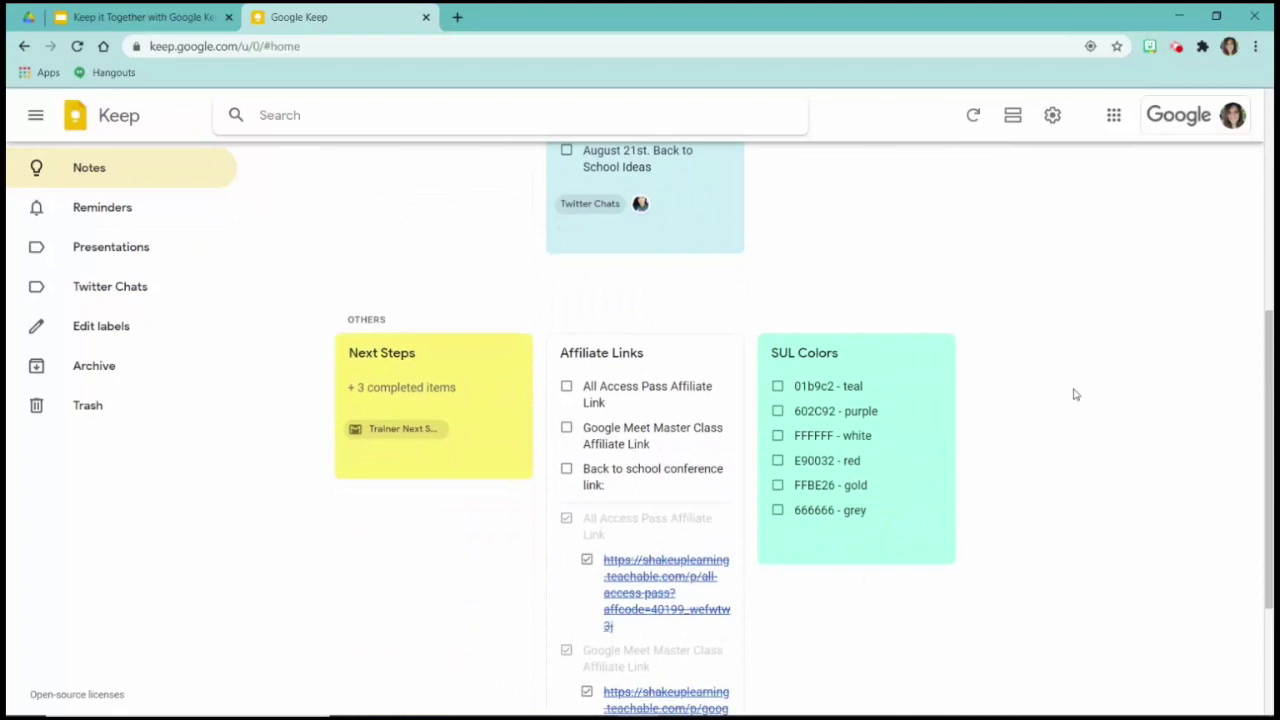
# - Open the Affiliate Links note, collapse its 3 completed items, and close it
pyautogui.scroll(-1, 1075, 394)
pyautogui.scroll(5, 1075, 394)
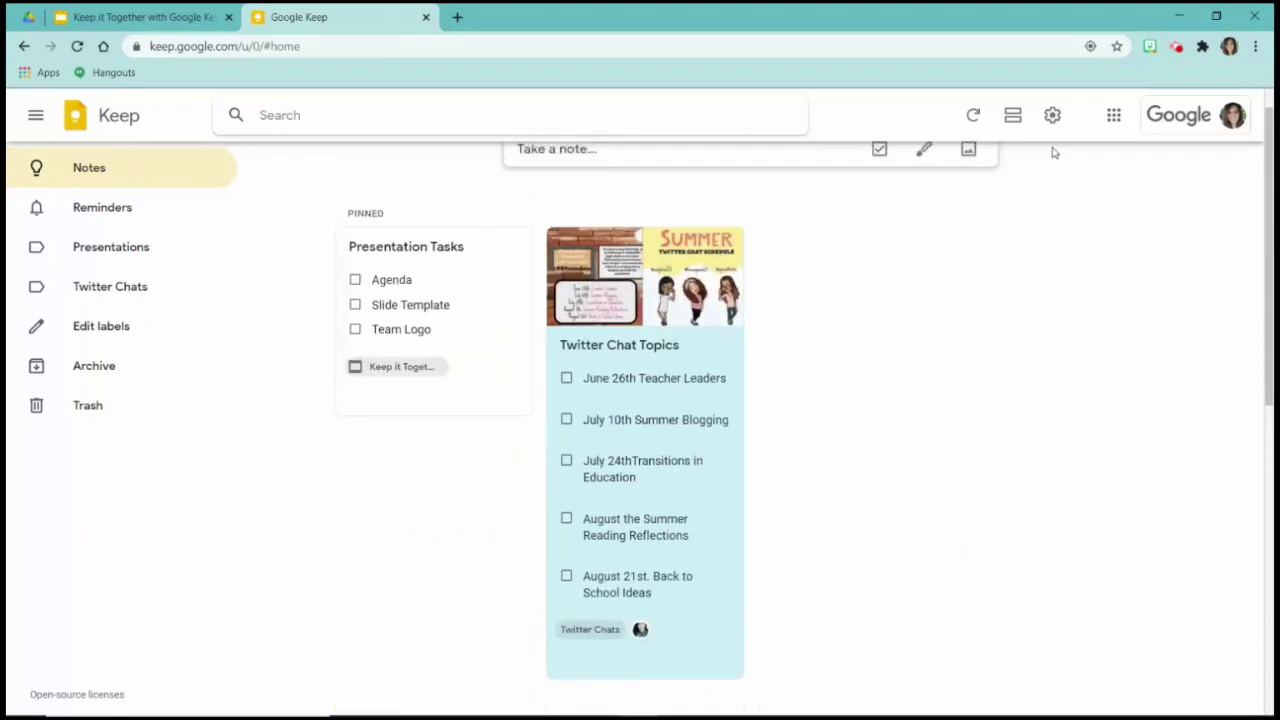
pyautogui.scroll(-2, 1028, 277)
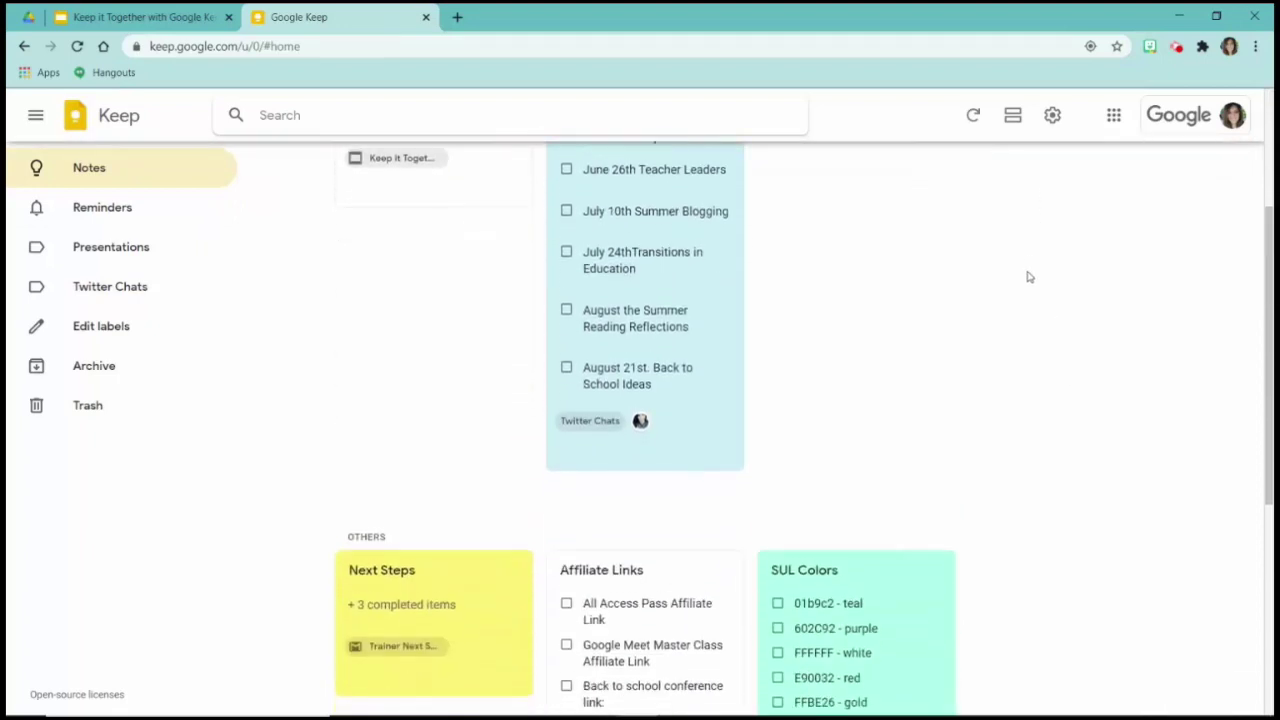
pyautogui.scroll(-2, 1028, 277)
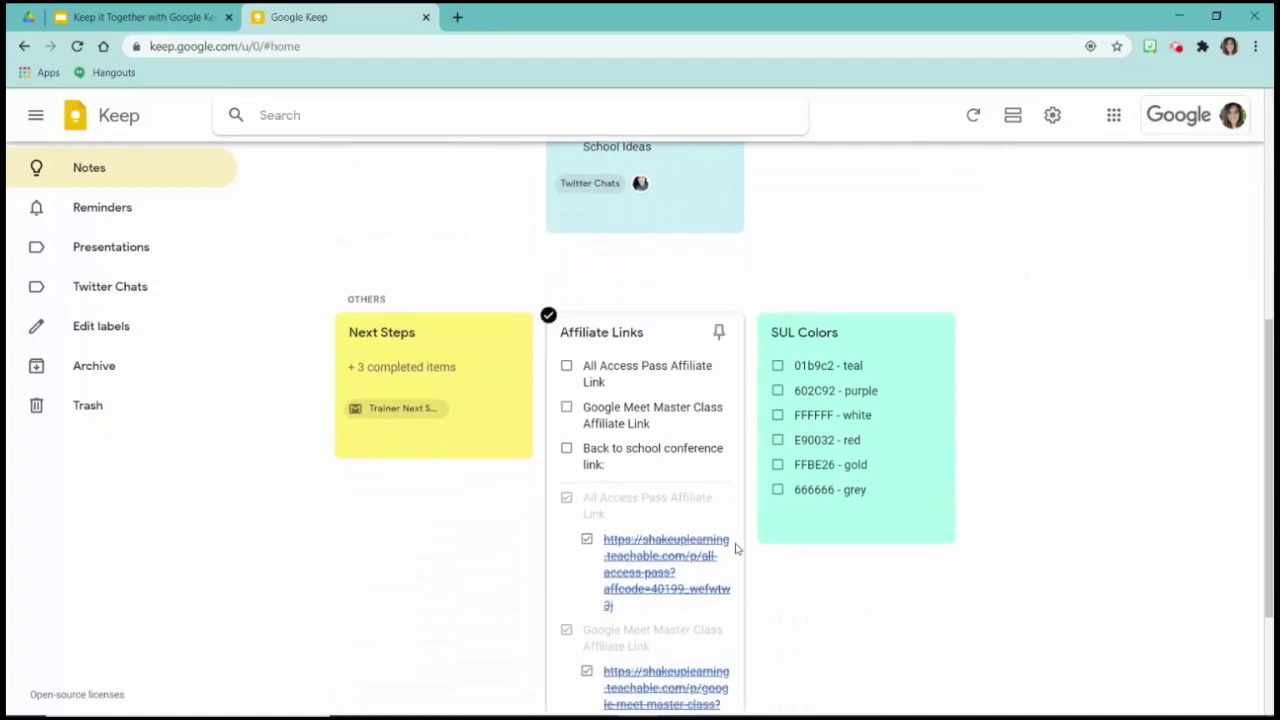
pyautogui.scroll(-2, 735, 548)
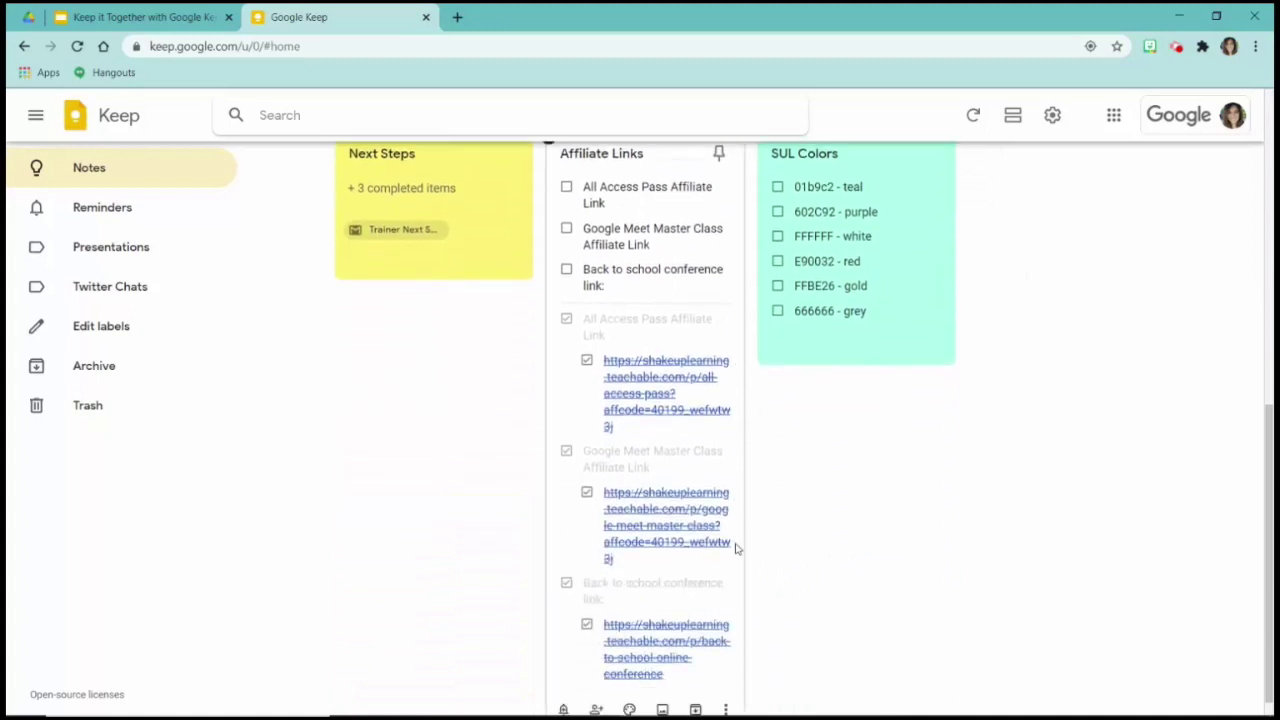
pyautogui.click(636, 257)
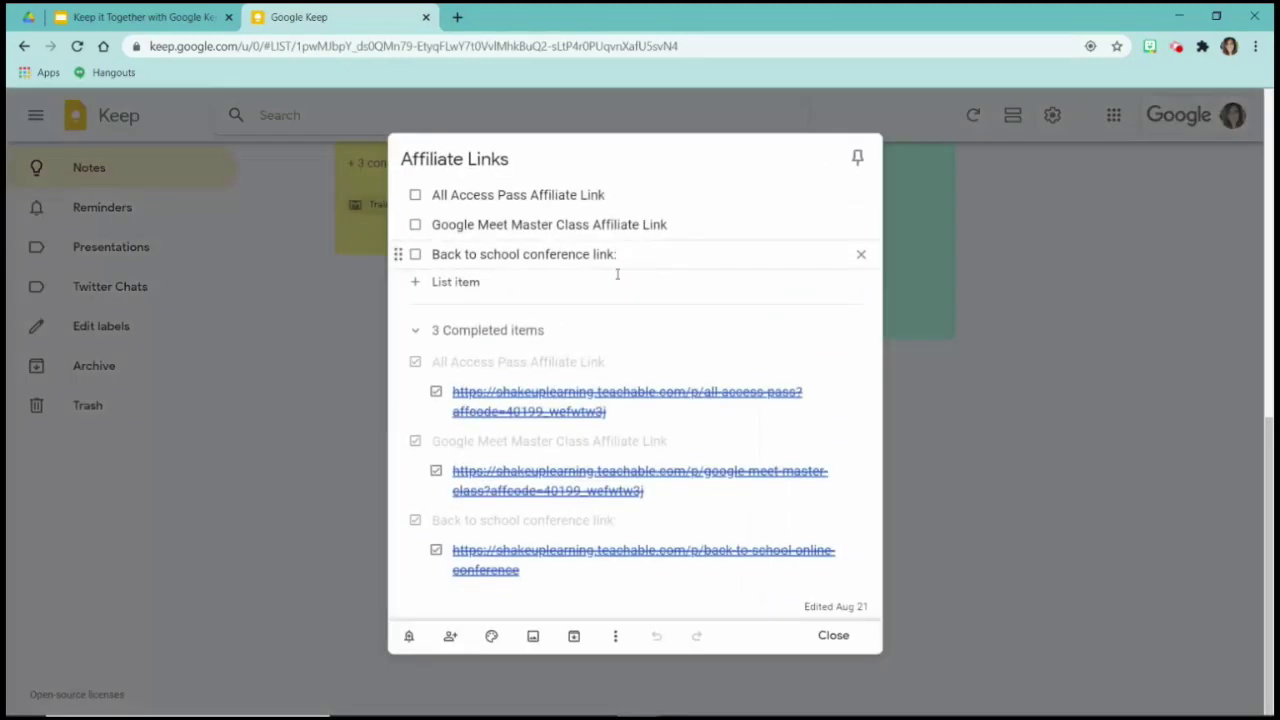
pyautogui.click(433, 331)
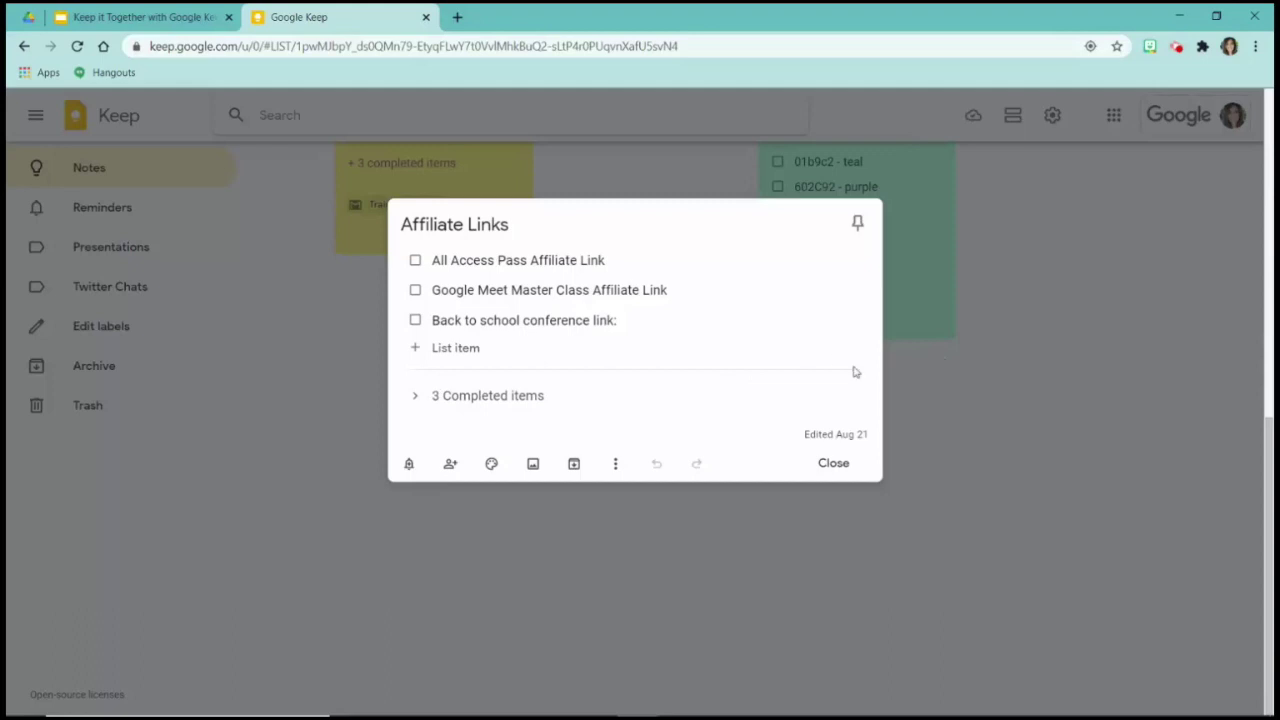
pyautogui.click(953, 457)
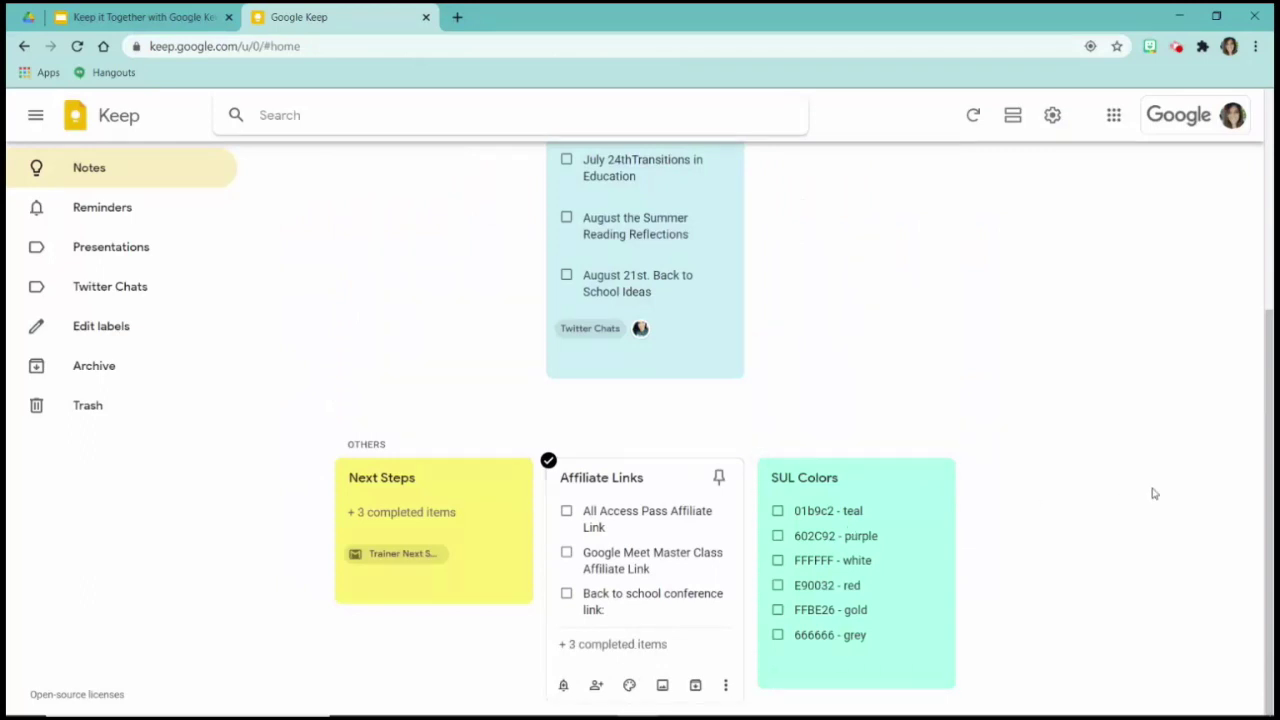
pyautogui.scroll(3, 1153, 493)
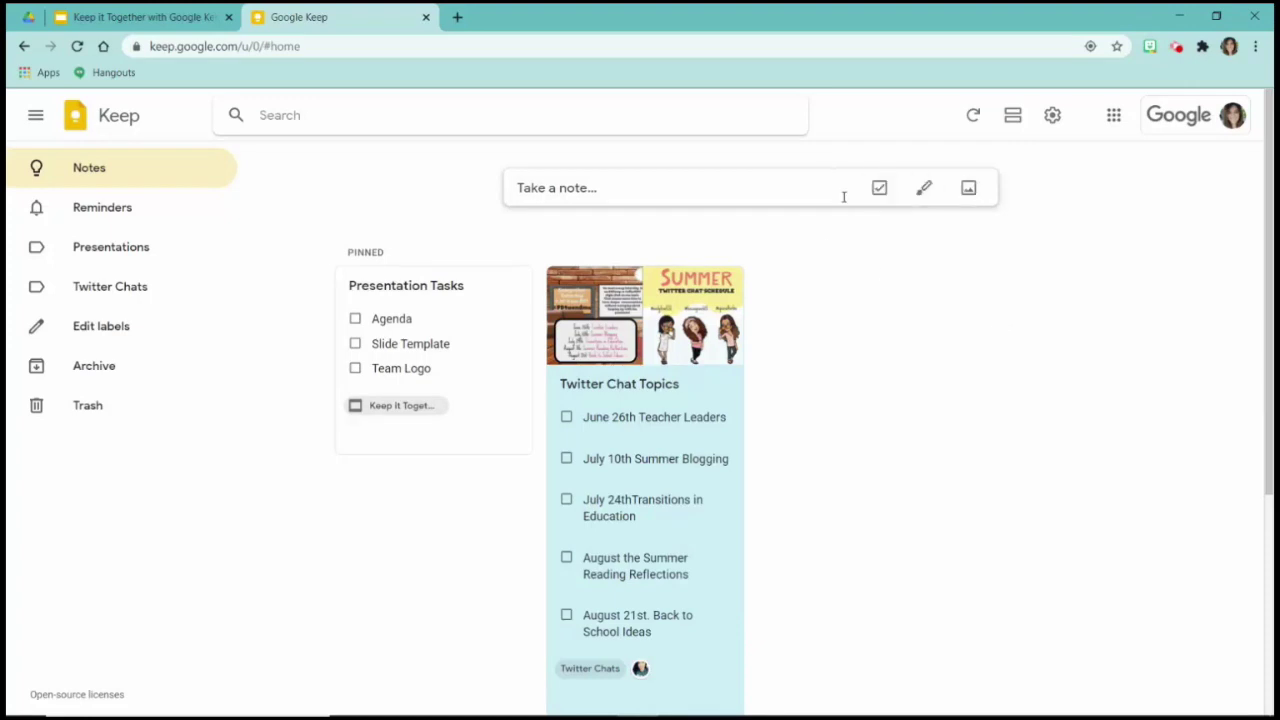
# - Start a new drawing note and sketch a freehand scribble on the canvas
pyautogui.click(923, 190)
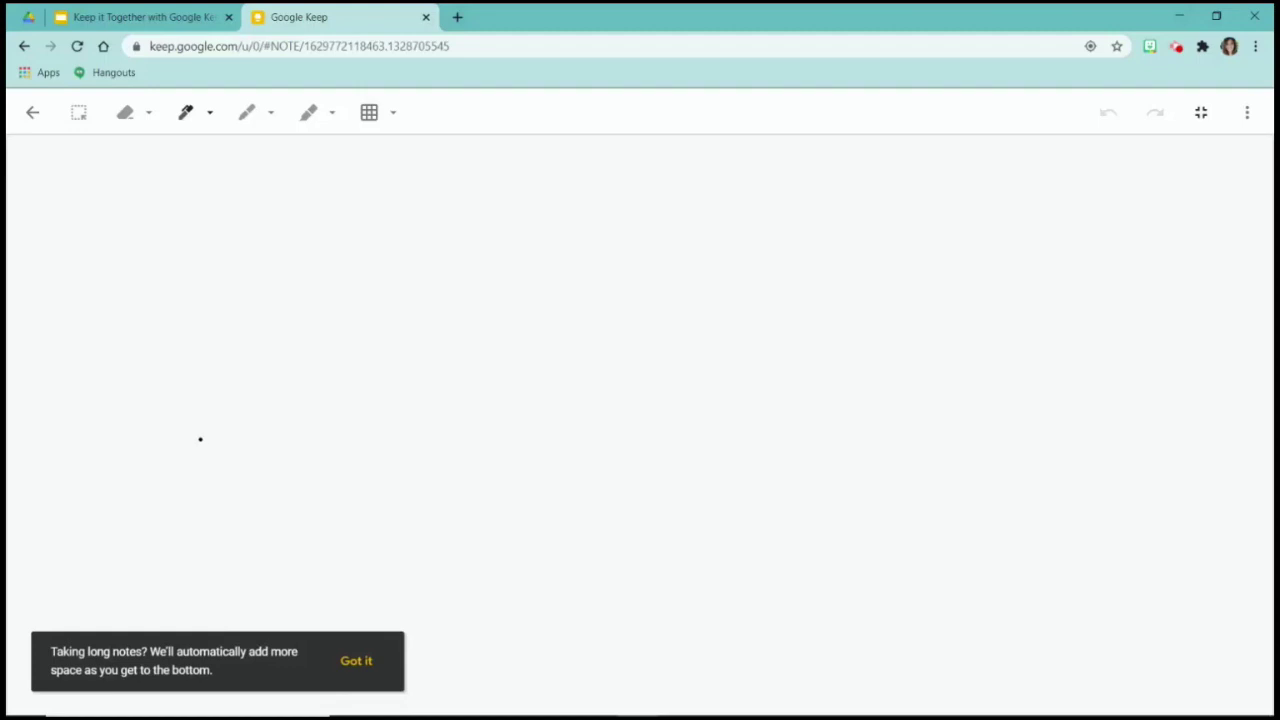
pyautogui.moveTo(337, 487)
pyautogui.mouseDown()
pyautogui.moveTo(394, 326)
pyautogui.moveTo(437, 303)
pyautogui.moveTo(466, 309)
pyautogui.moveTo(472, 362)
pyautogui.moveTo(537, 434)
pyautogui.moveTo(589, 394)
pyautogui.moveTo(445, 331)
pyautogui.mouseUp()
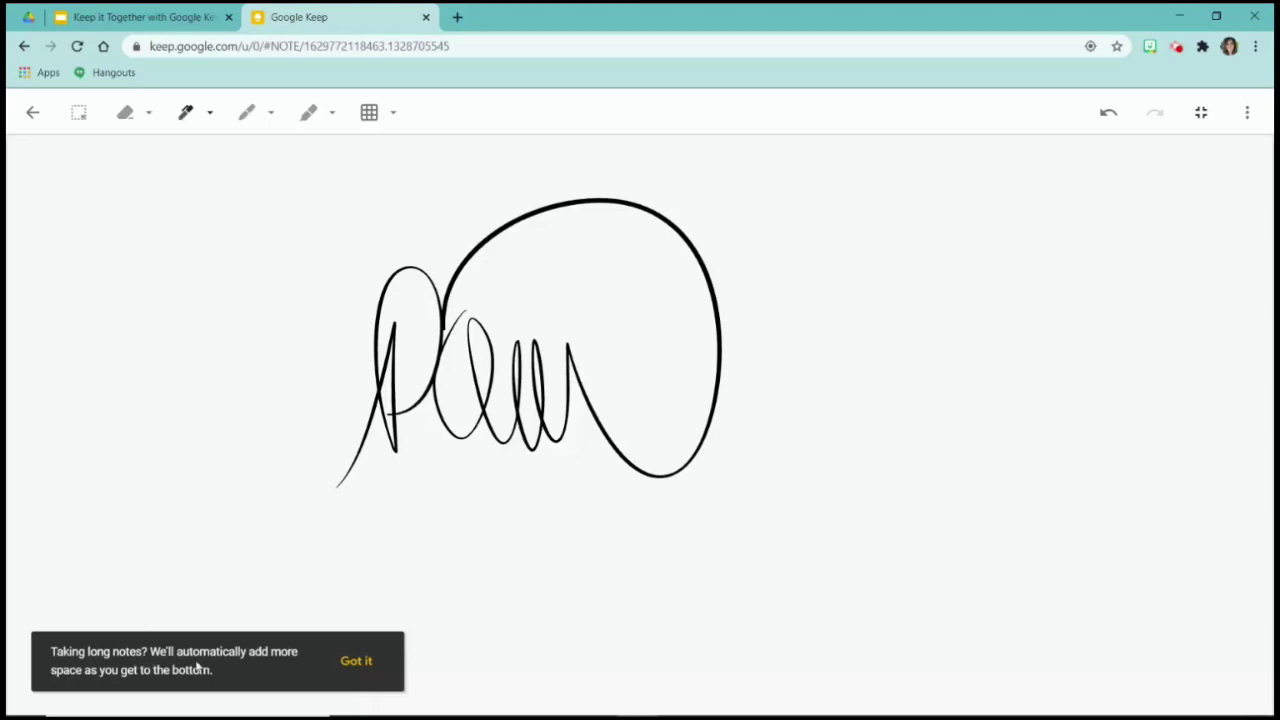
pyautogui.click(366, 658)
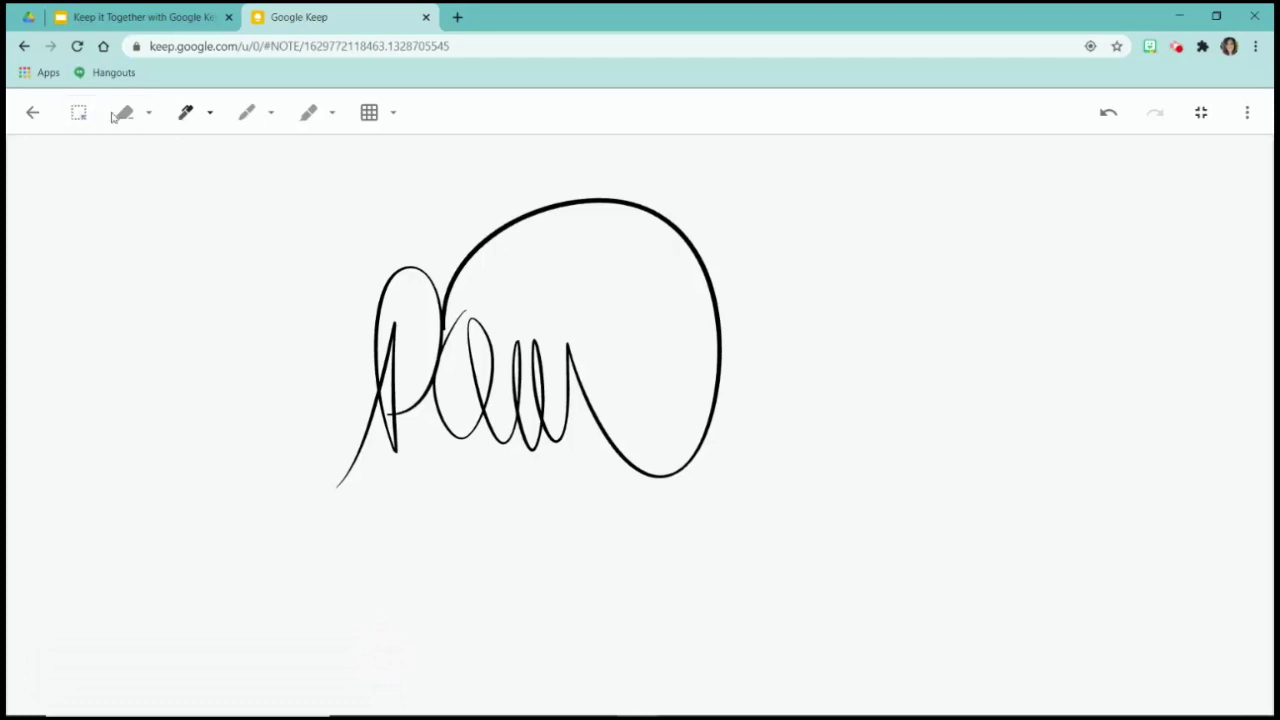
# - Try out the eraser, pen, marker, highlighter and background pattern options
pyautogui.click(149, 116)
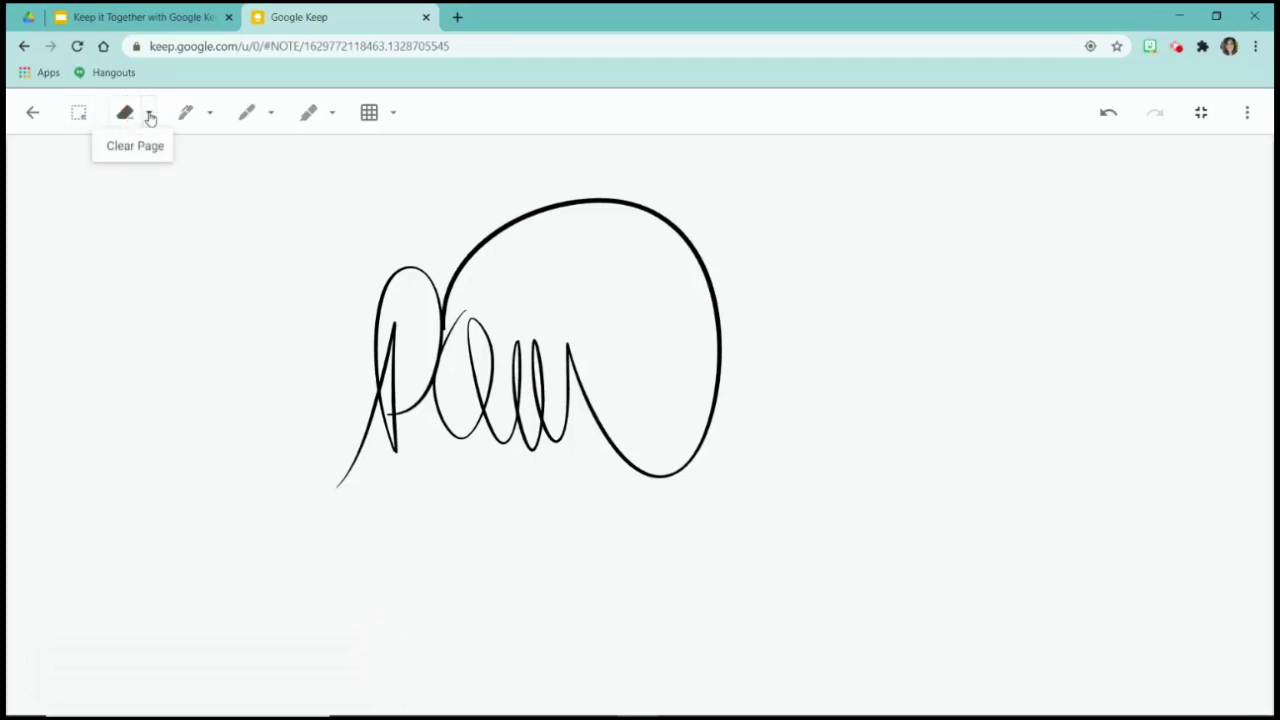
pyautogui.click(210, 116)
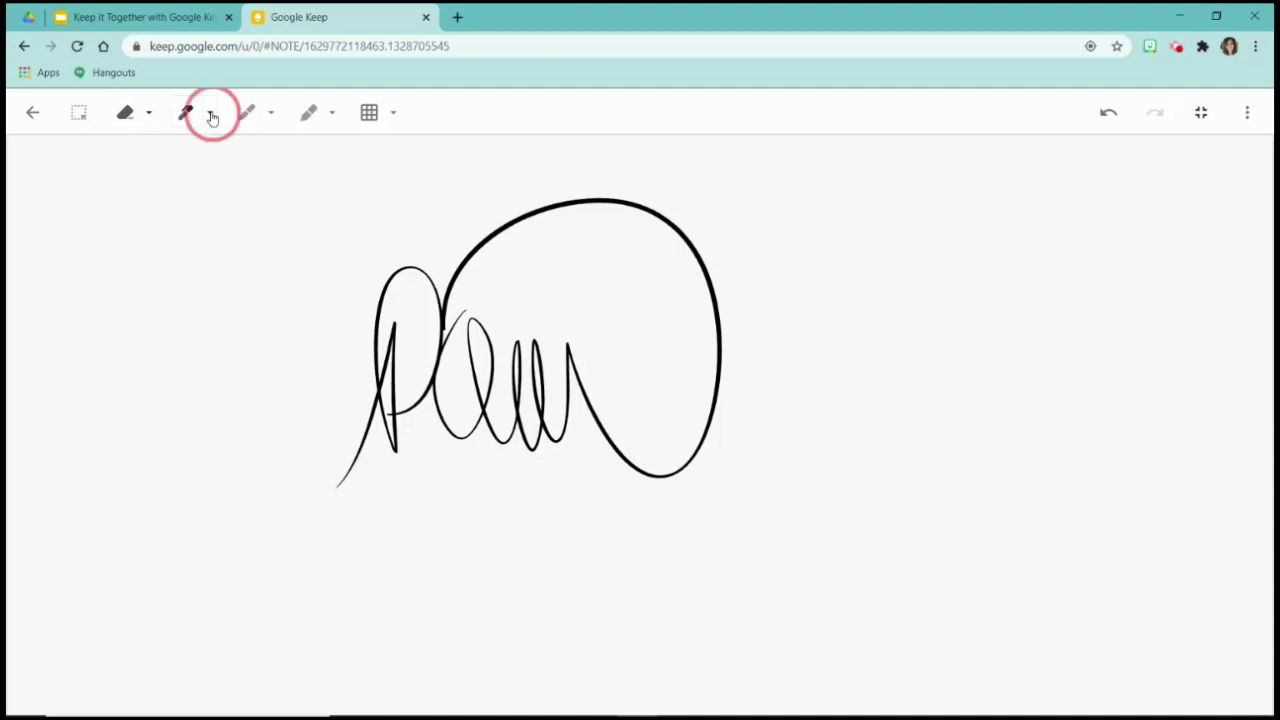
pyautogui.click(271, 116)
pyautogui.click(332, 116)
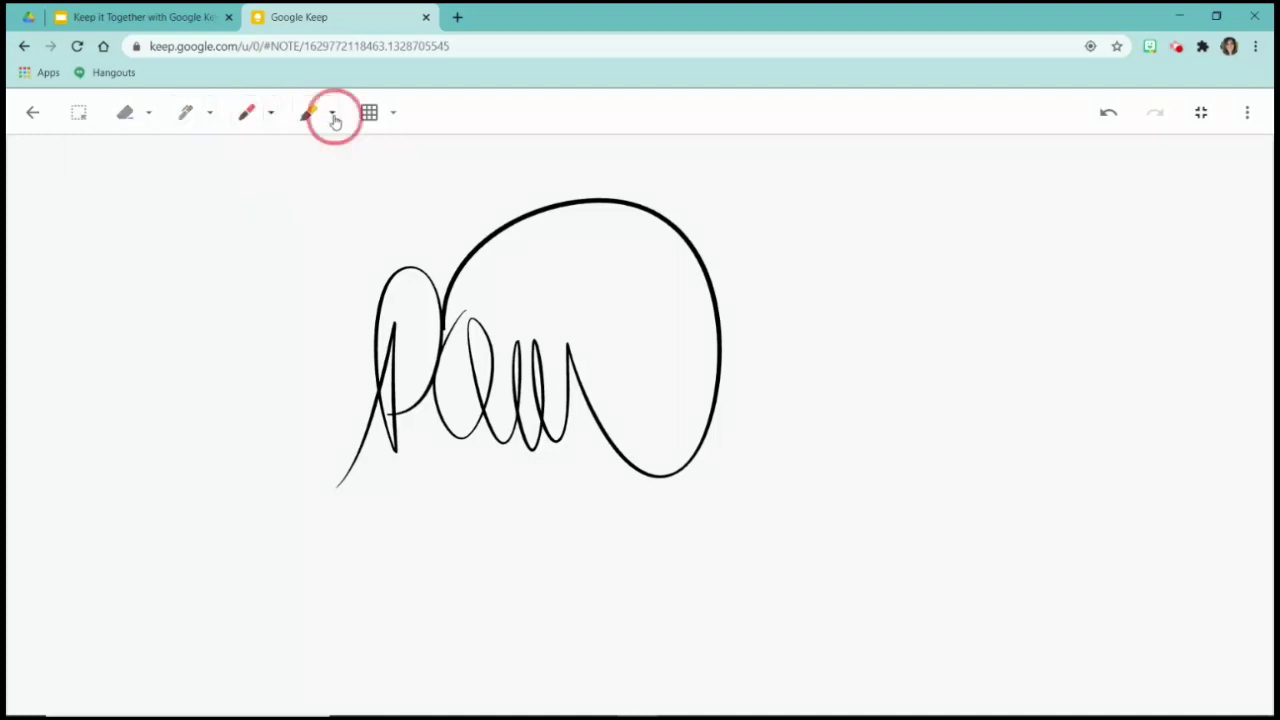
pyautogui.click(393, 116)
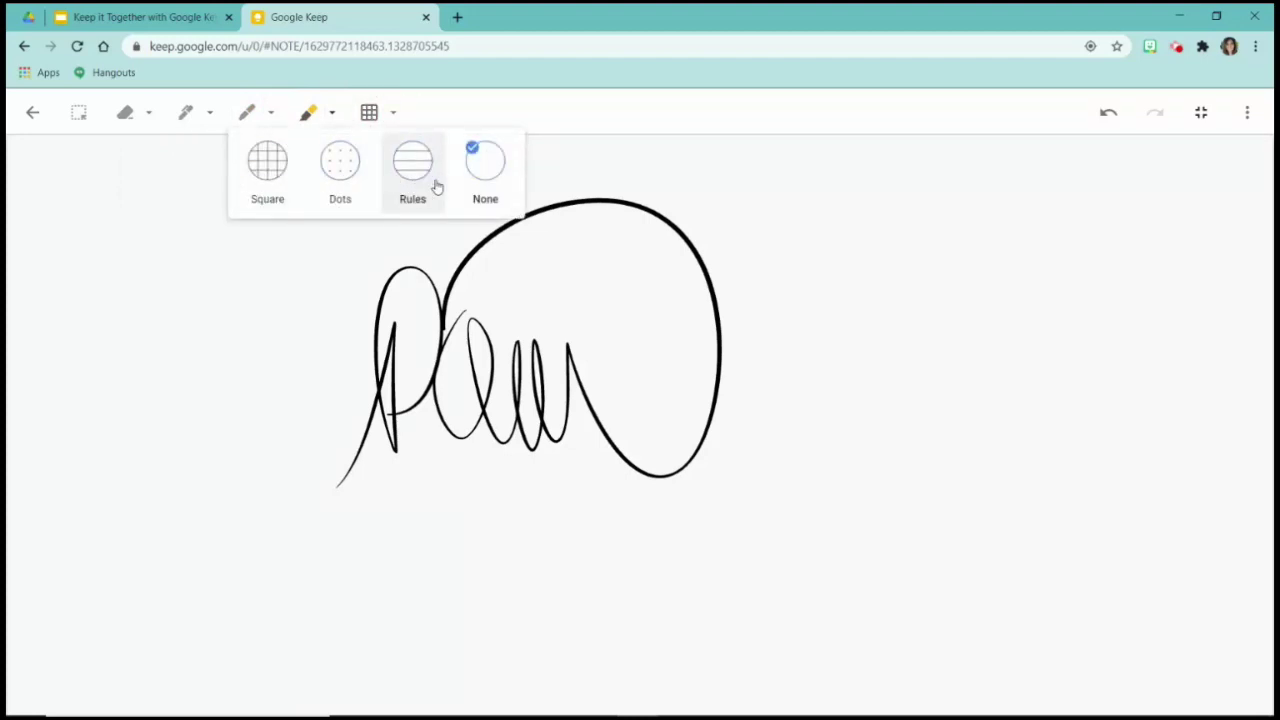
# - Leave the drawing, briefly reopen it, then close the note back to the notes list
pyautogui.click(32, 113)
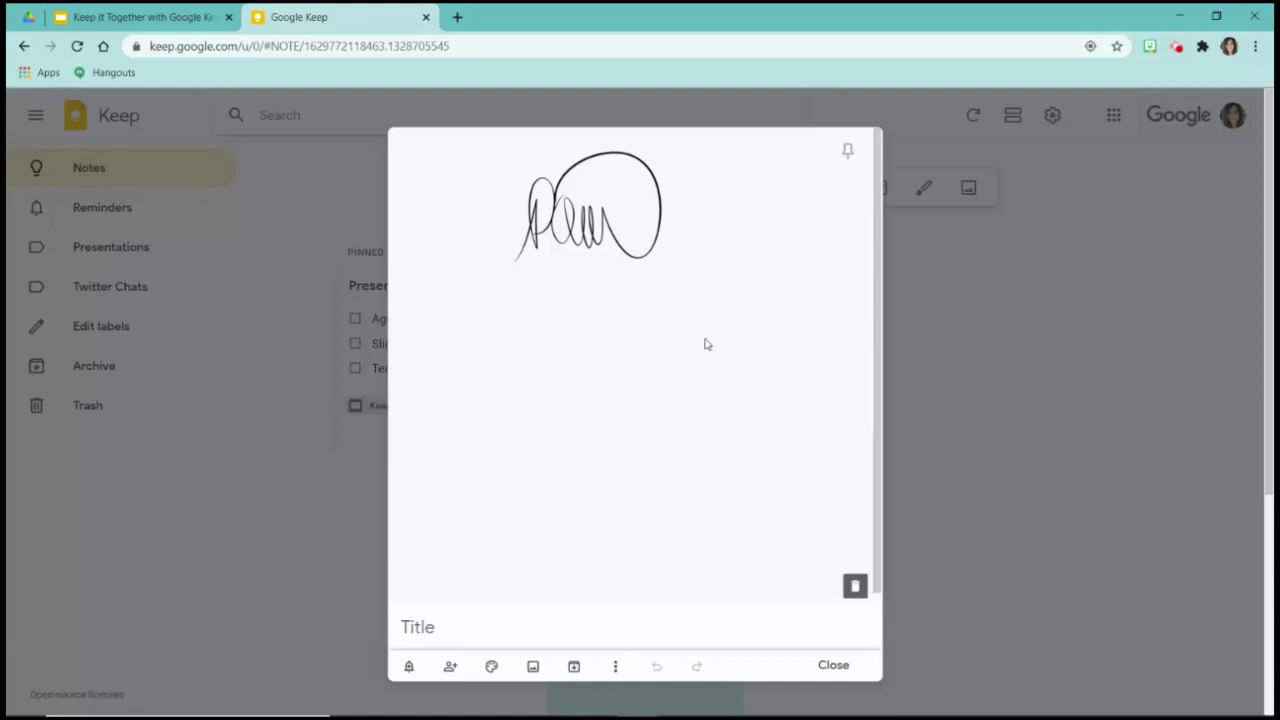
pyautogui.click(705, 344)
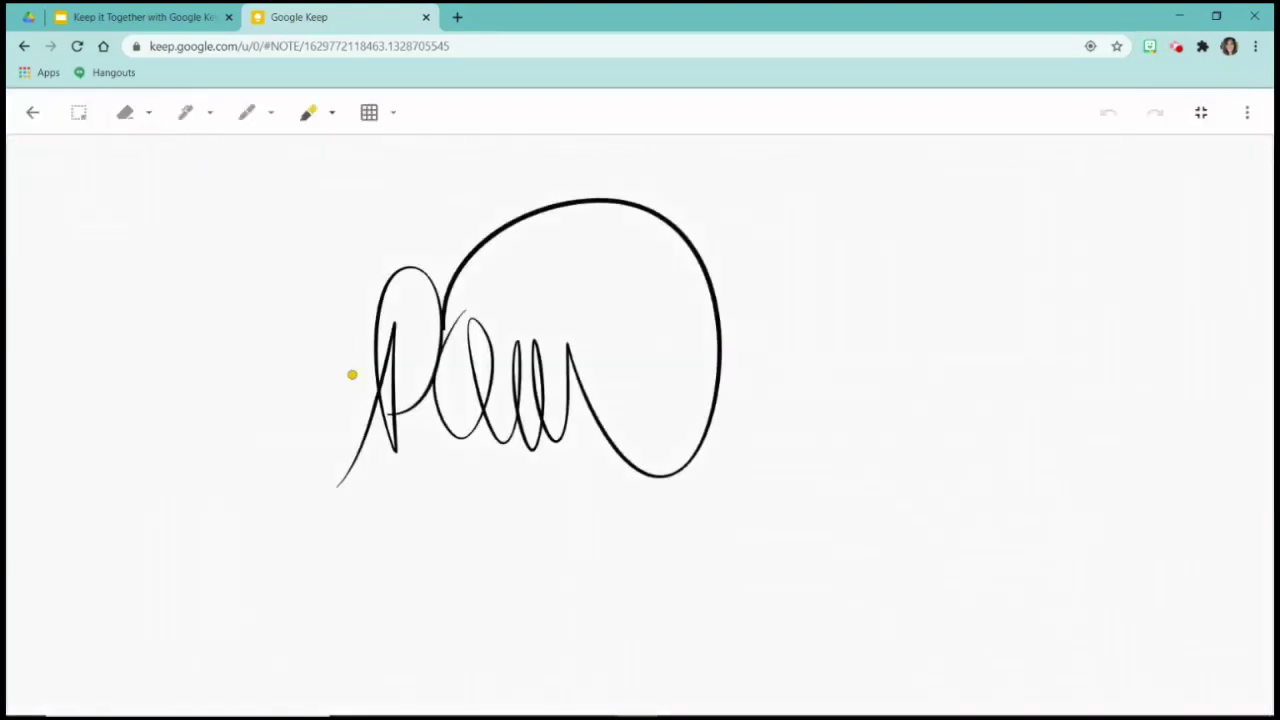
pyautogui.click(32, 112)
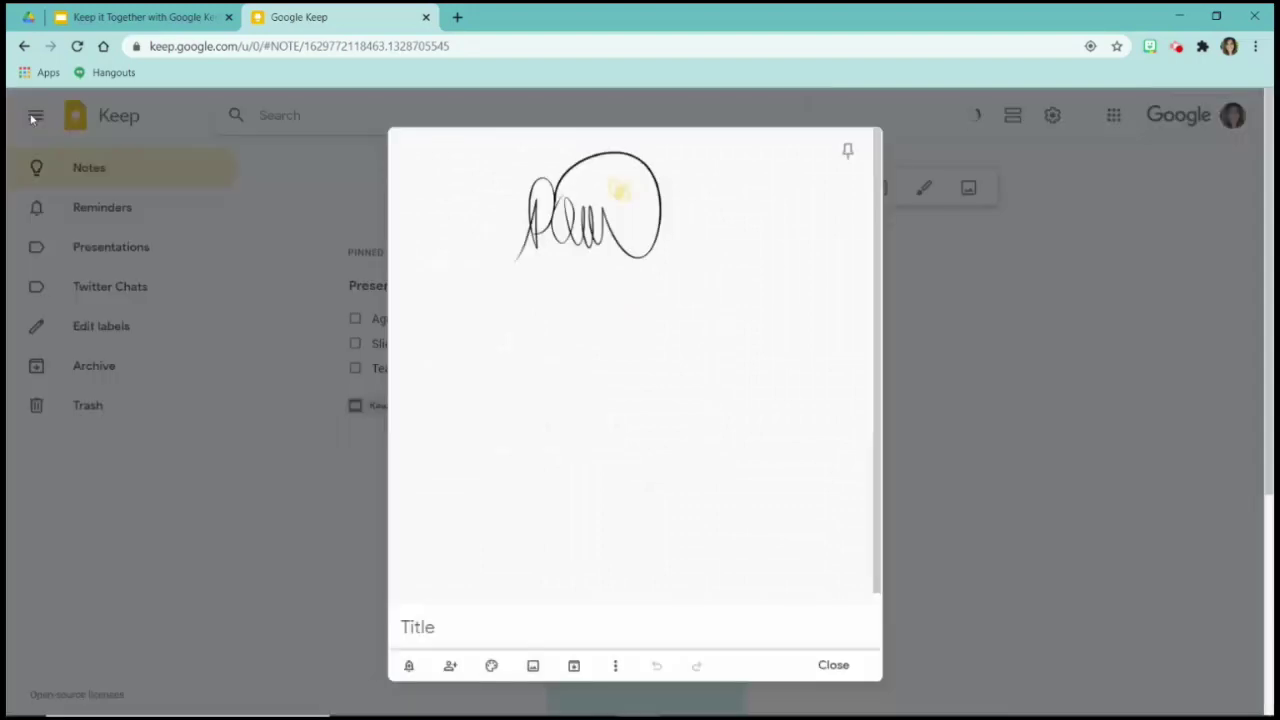
pyautogui.click(759, 626)
pyautogui.click(1160, 497)
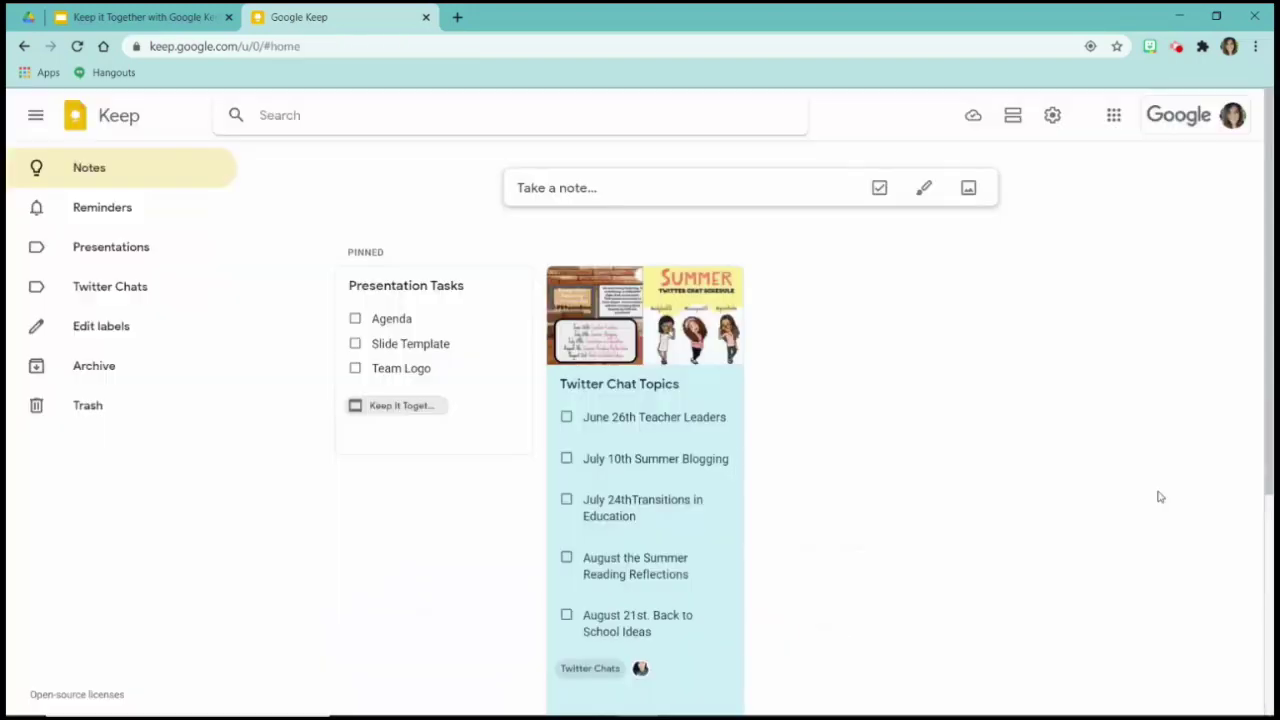
# - Create a blank Untitled Google Doc in a new browser tab via the apps grid
pyautogui.click(458, 17)
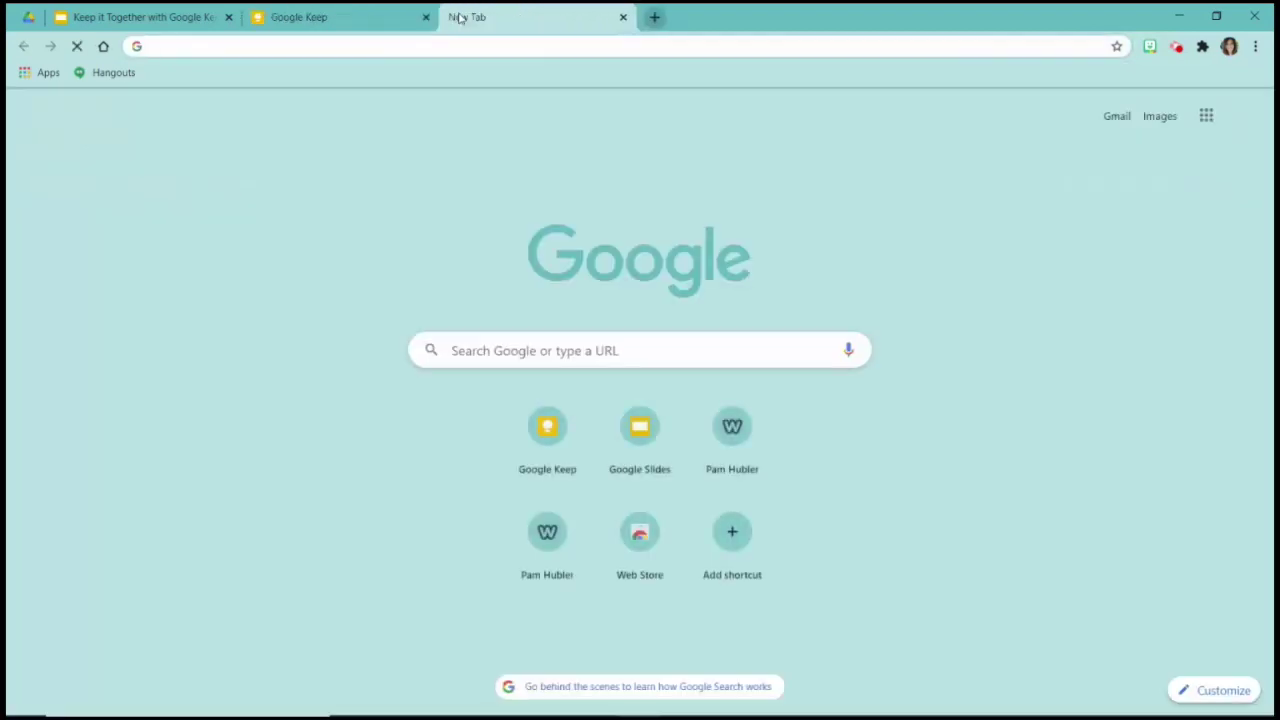
pyautogui.click(1207, 117)
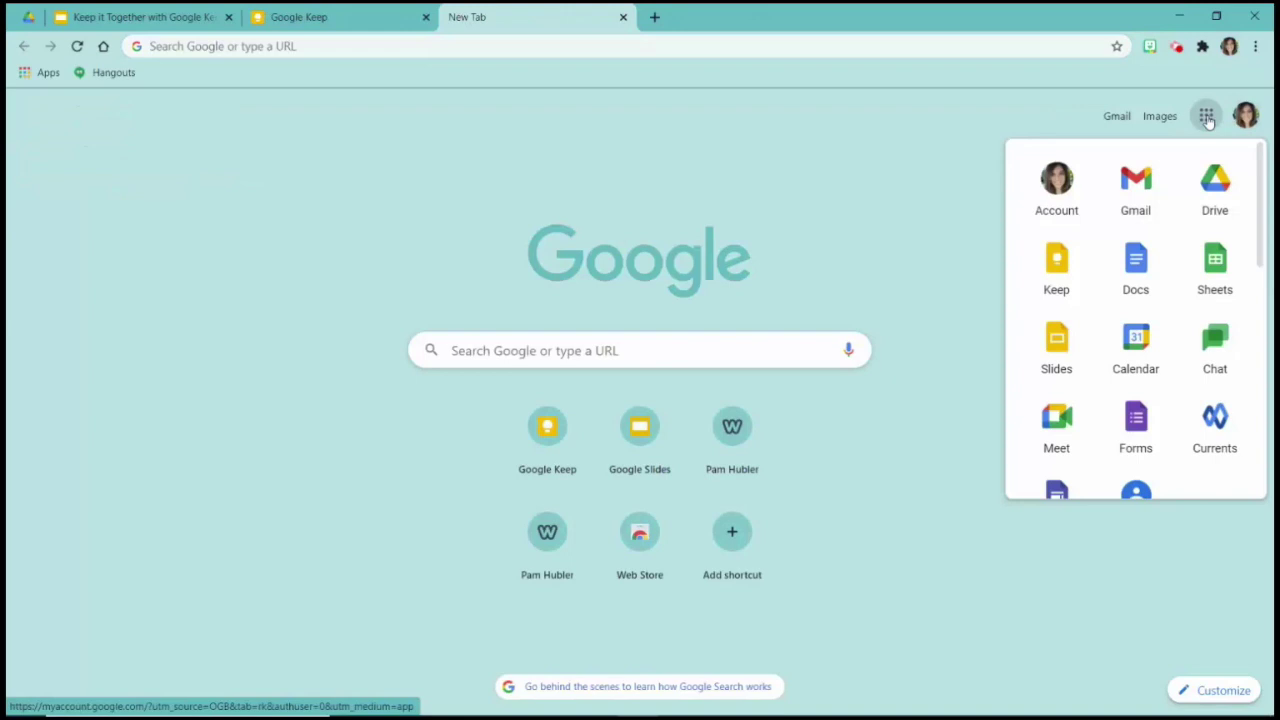
pyautogui.click(1136, 264)
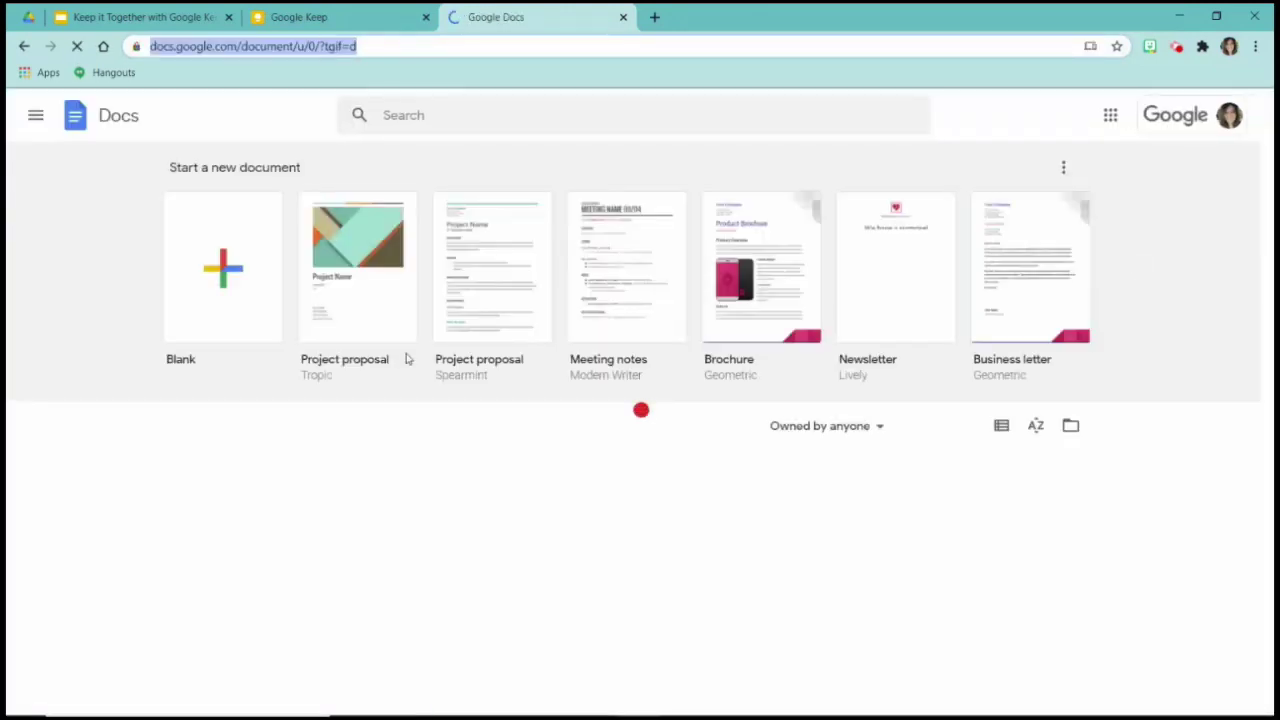
pyautogui.click(205, 266)
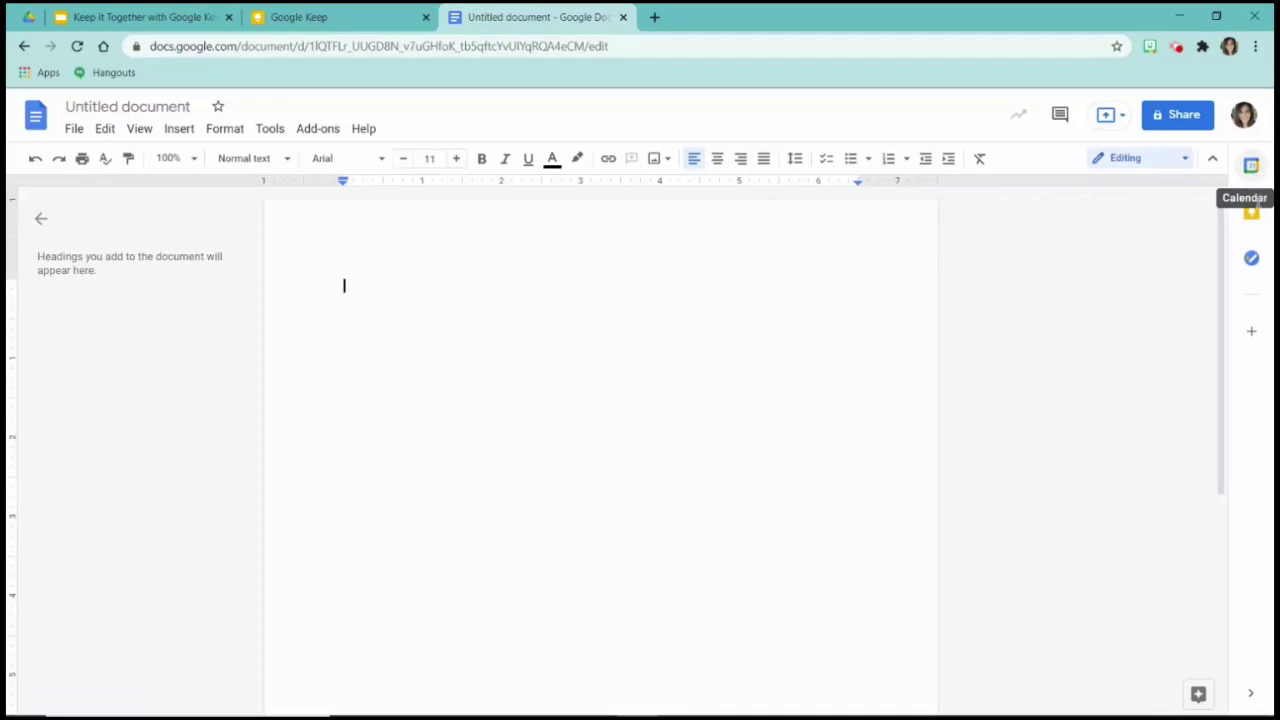
# - Open the Keep notes panel beside the blank Google Docs document
pyautogui.click(1251, 212)
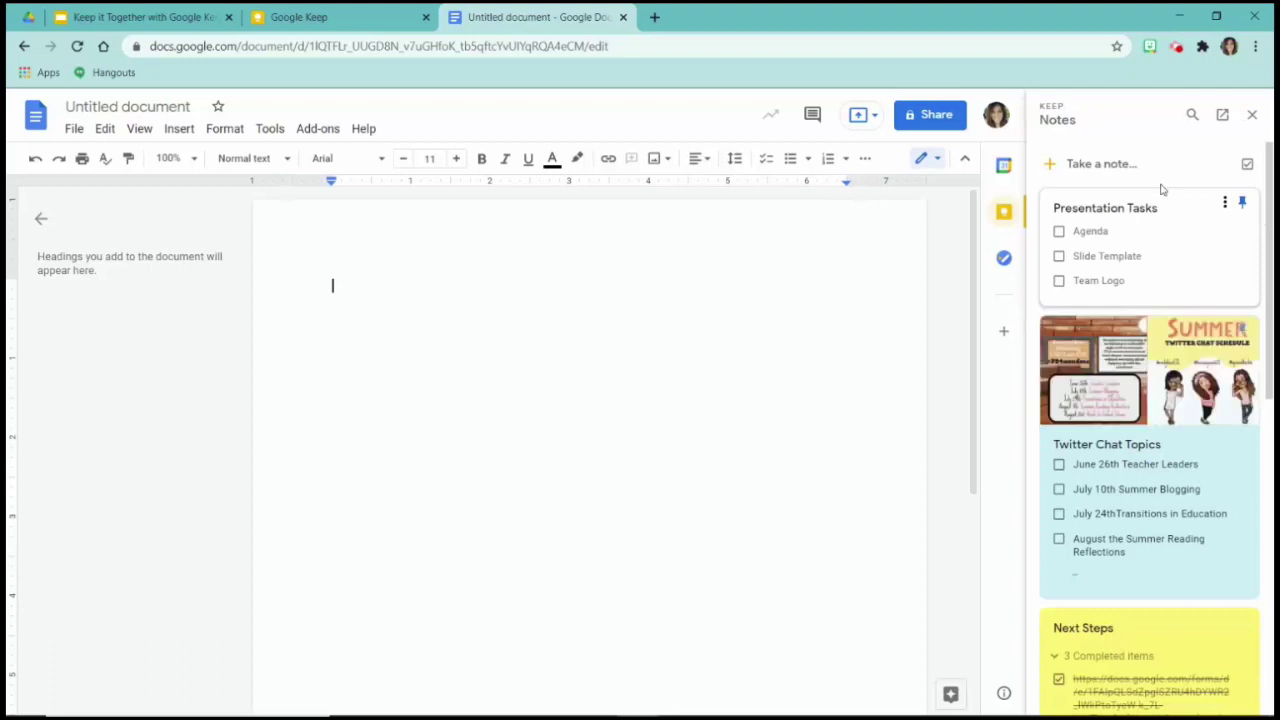
pyautogui.scroll(-3, 1120, 421)
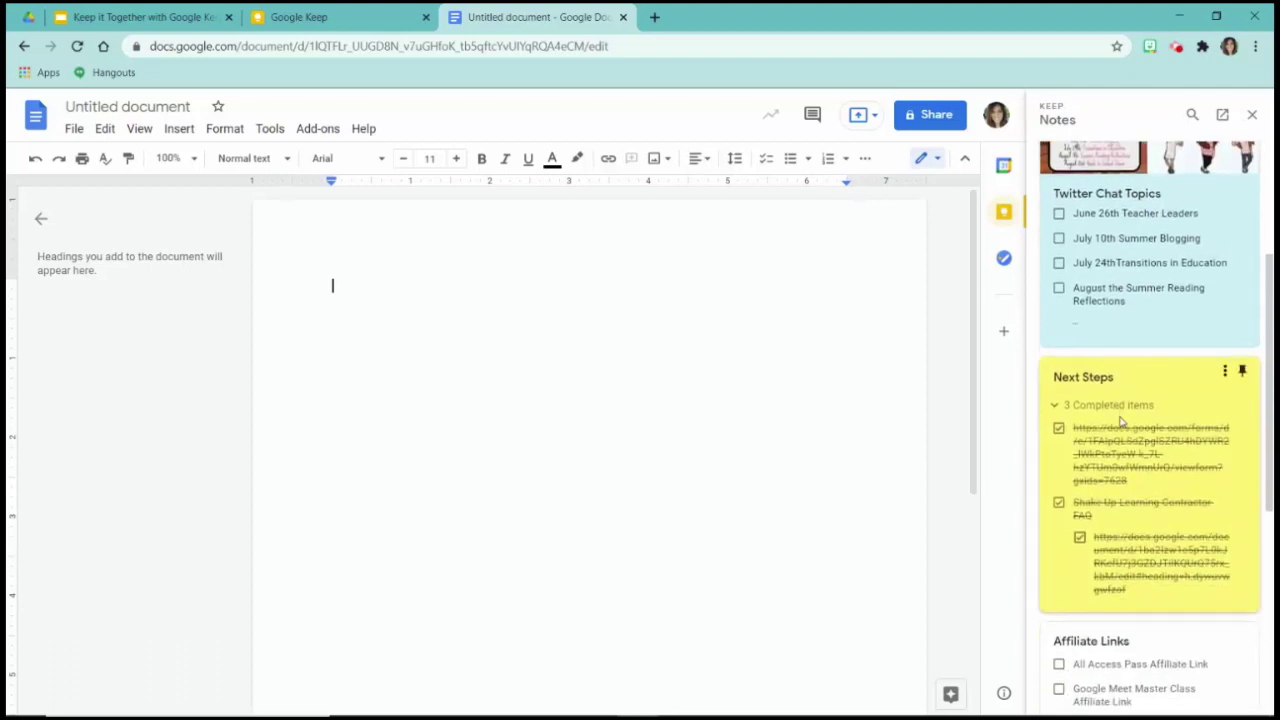
pyautogui.scroll(-5, 1120, 421)
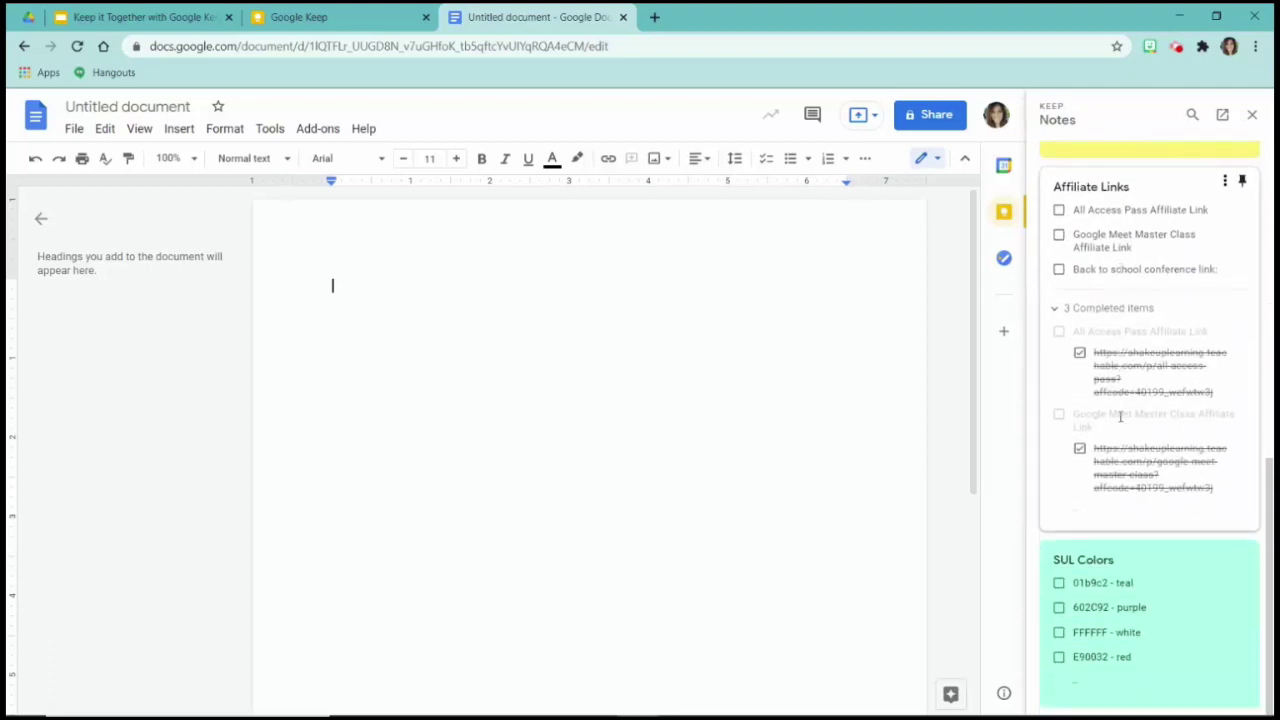
# - Collapse the completed items in Affiliate Links and Next Steps, then bring up Presentation Tasks' note options
pyautogui.click(1092, 310)
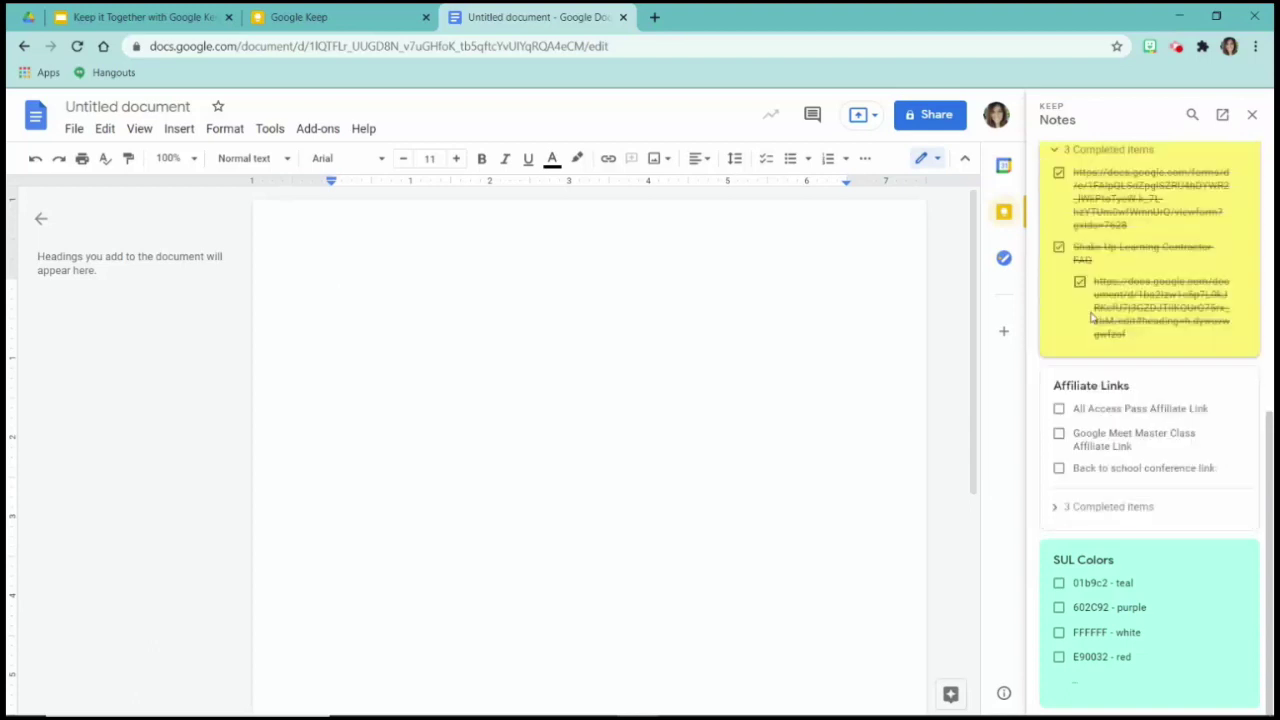
pyautogui.scroll(2, 1092, 318)
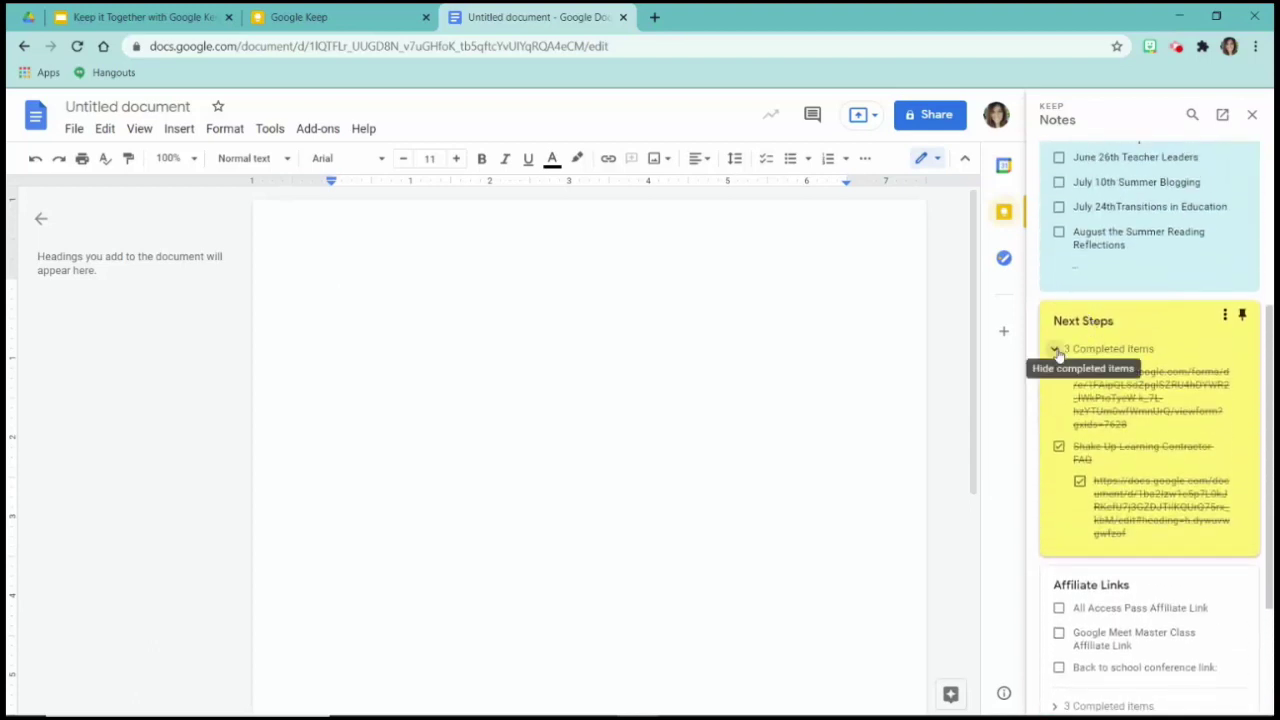
pyautogui.click(1056, 350)
pyautogui.scroll(3, 1172, 358)
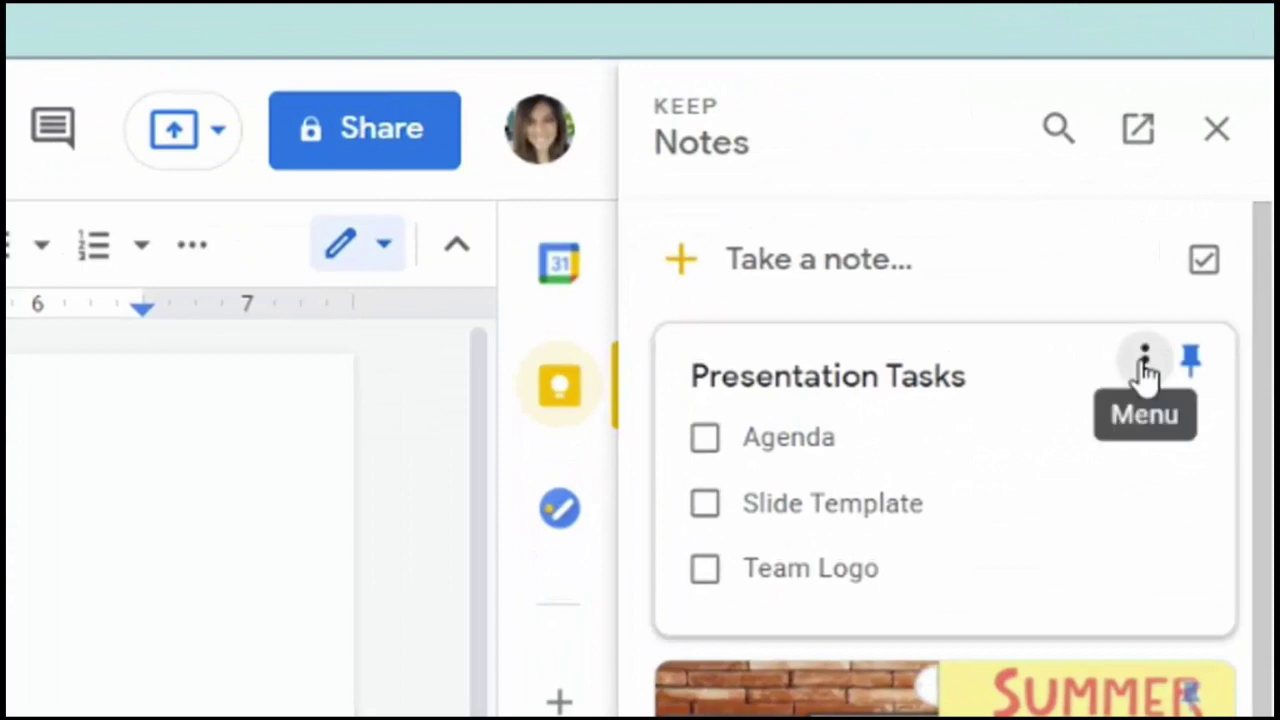
pyautogui.click(1145, 360)
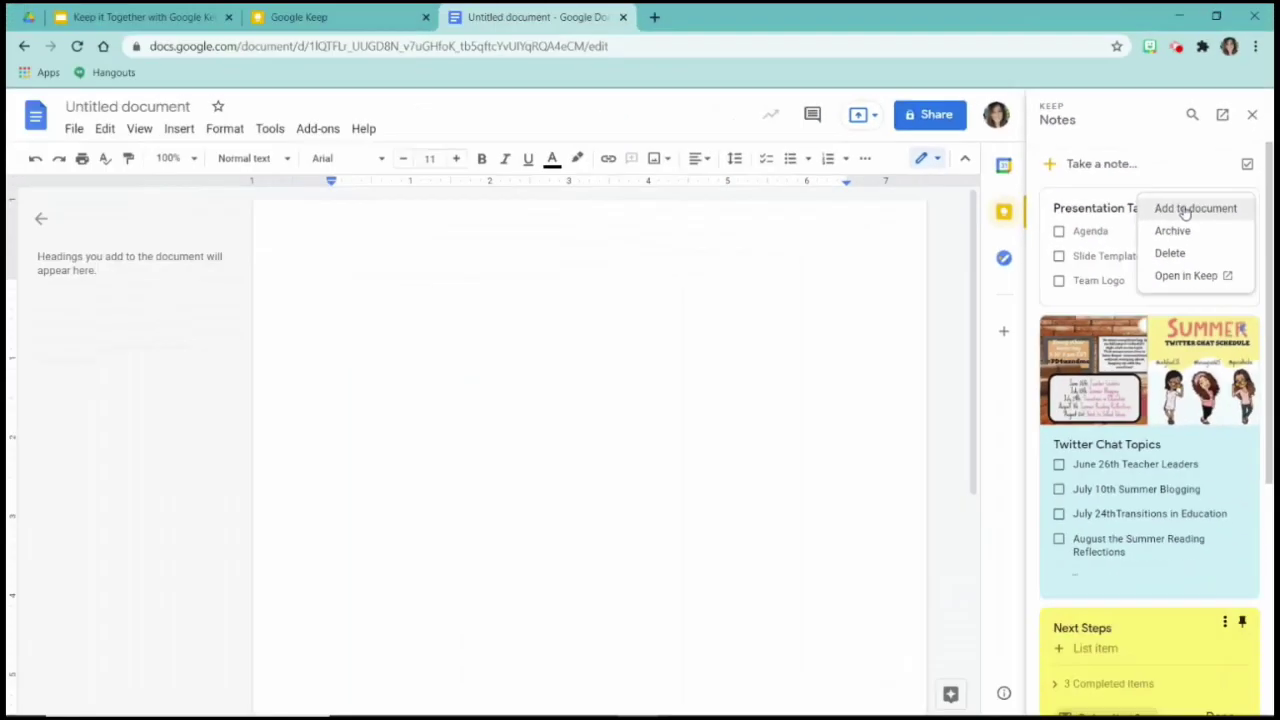
# - Add Presentation Tasks to the doc with square bullets, then drag Twitter Chat Topics in below it
pyautogui.click(1040, 385)
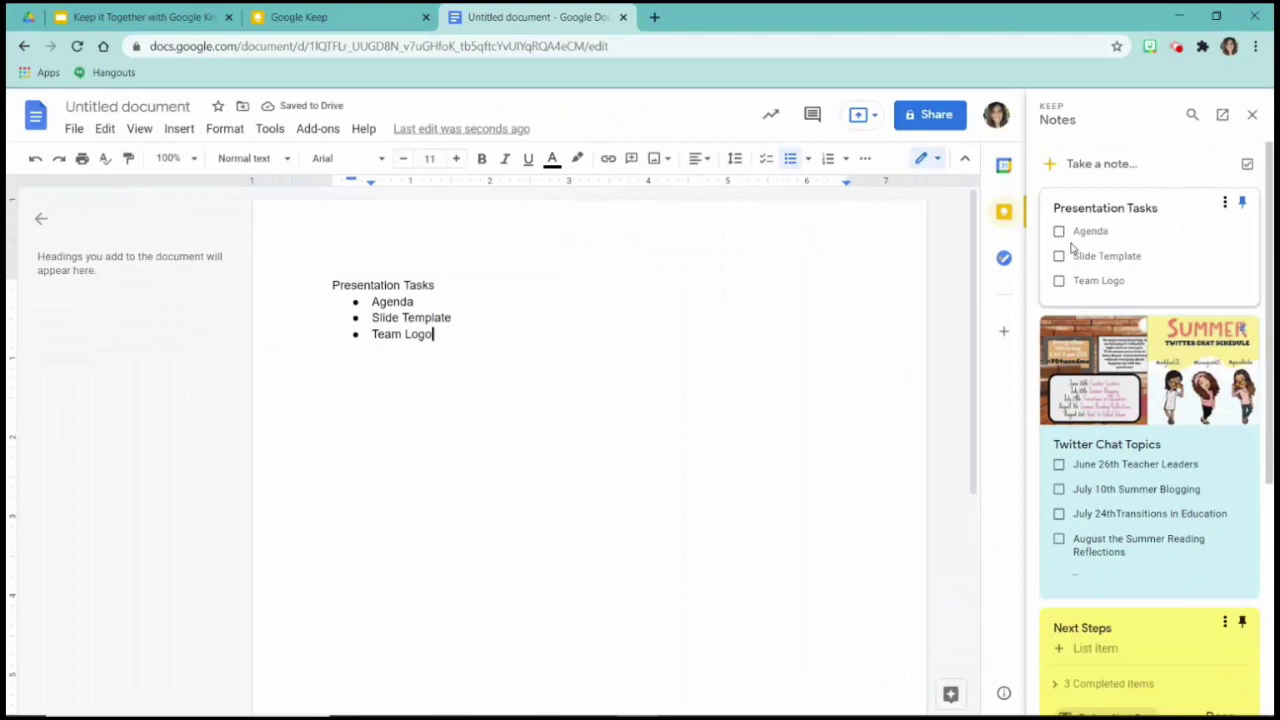
pyautogui.rightClick(354, 301)
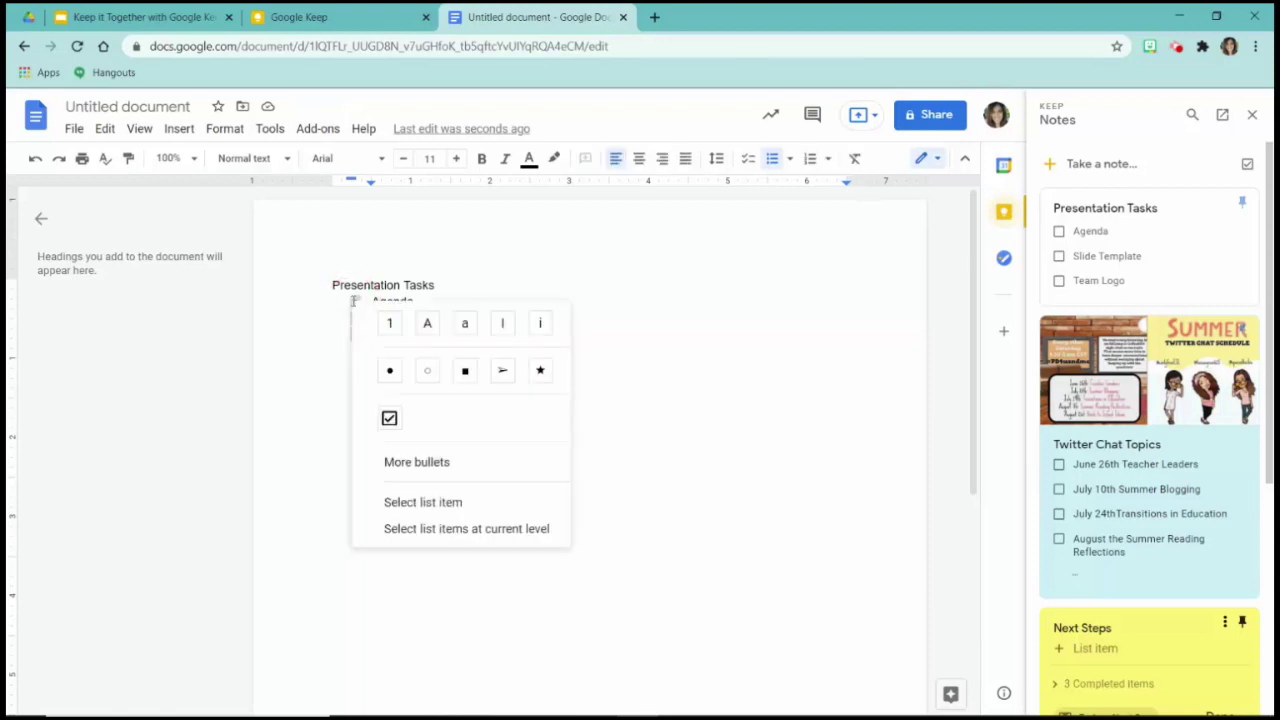
pyautogui.click(465, 370)
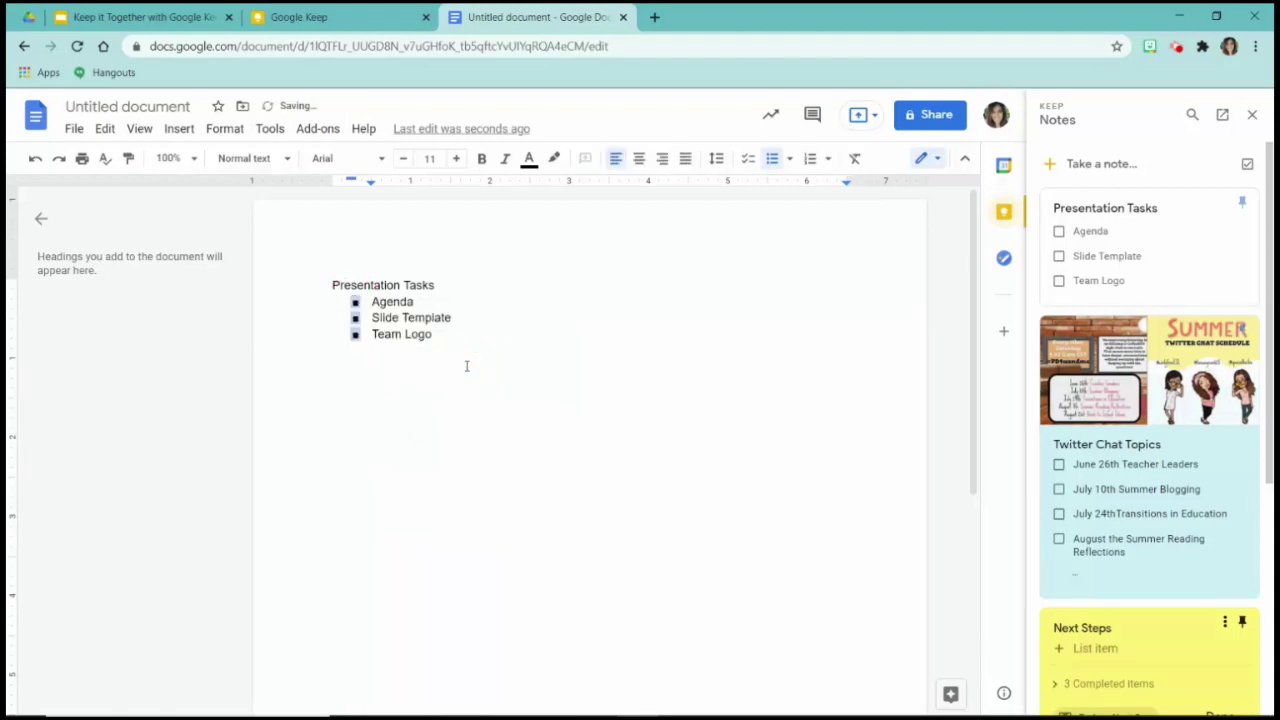
pyautogui.click(700, 411)
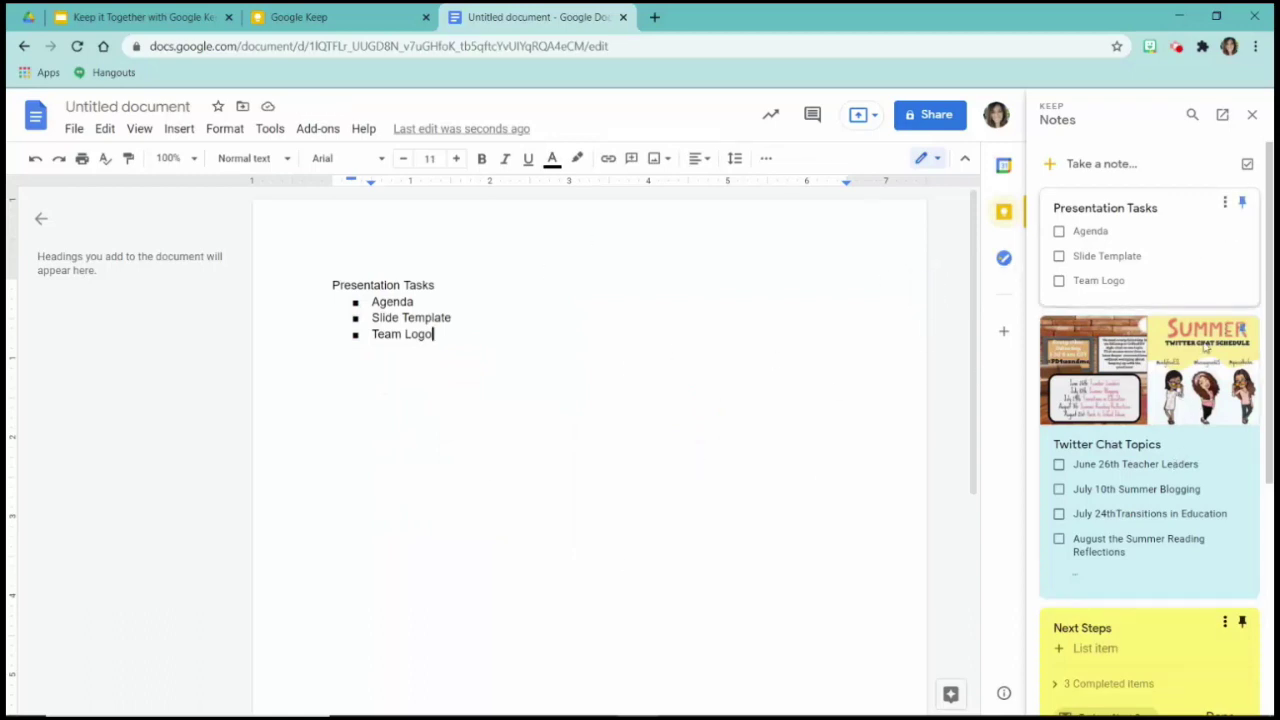
pyautogui.moveTo(1165, 388); pyautogui.dragTo(703, 423)
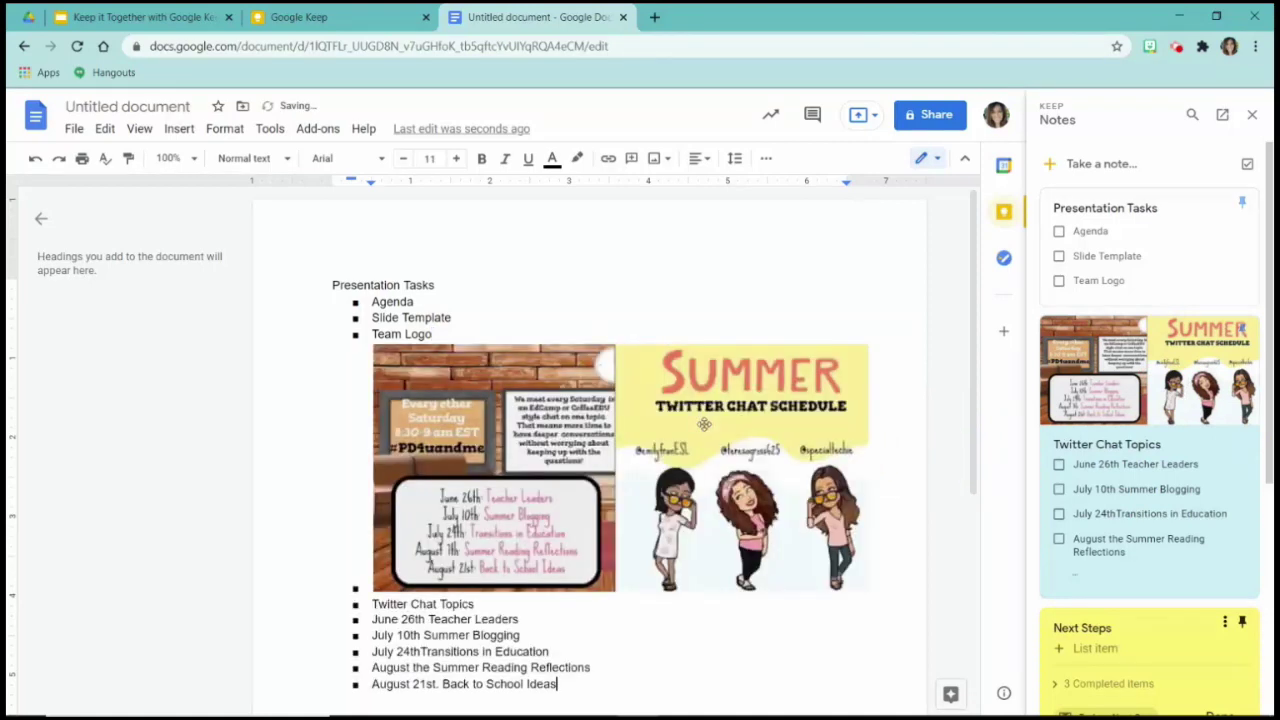
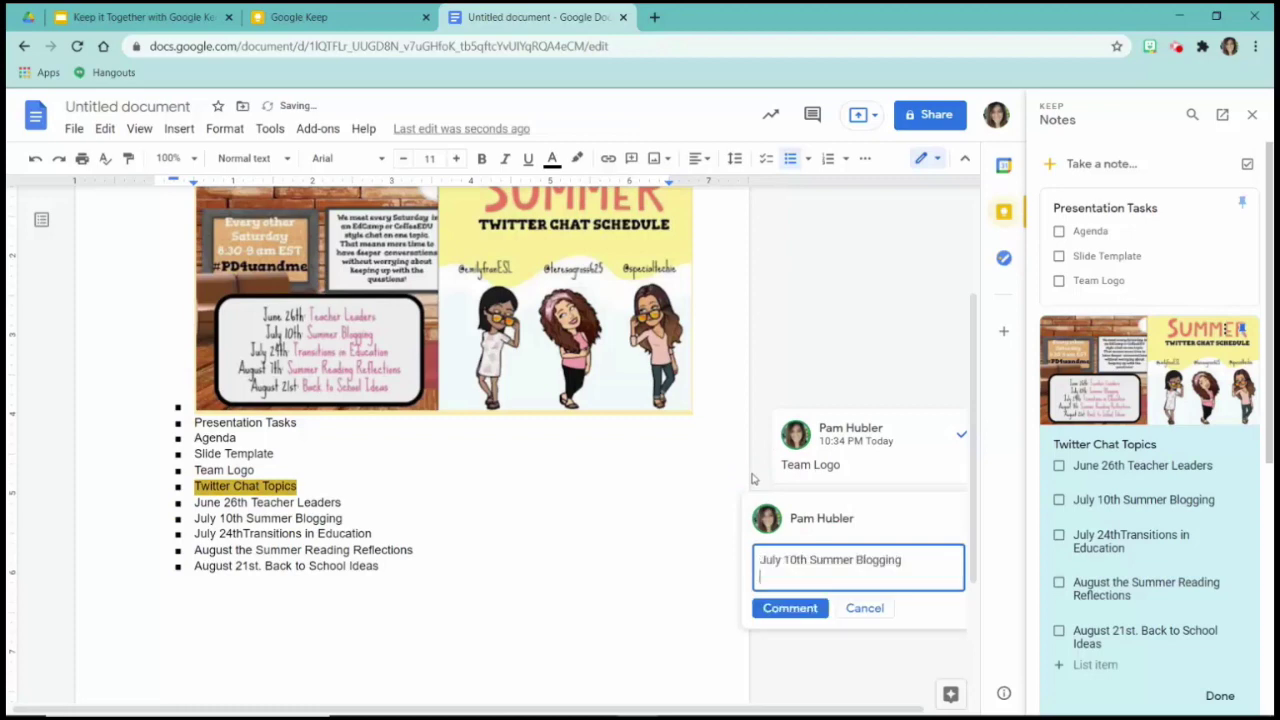
# - Post 'July 10th Summer Blogging' as a second comment beside the 'Team Logo' one
pyautogui.click(790, 608)
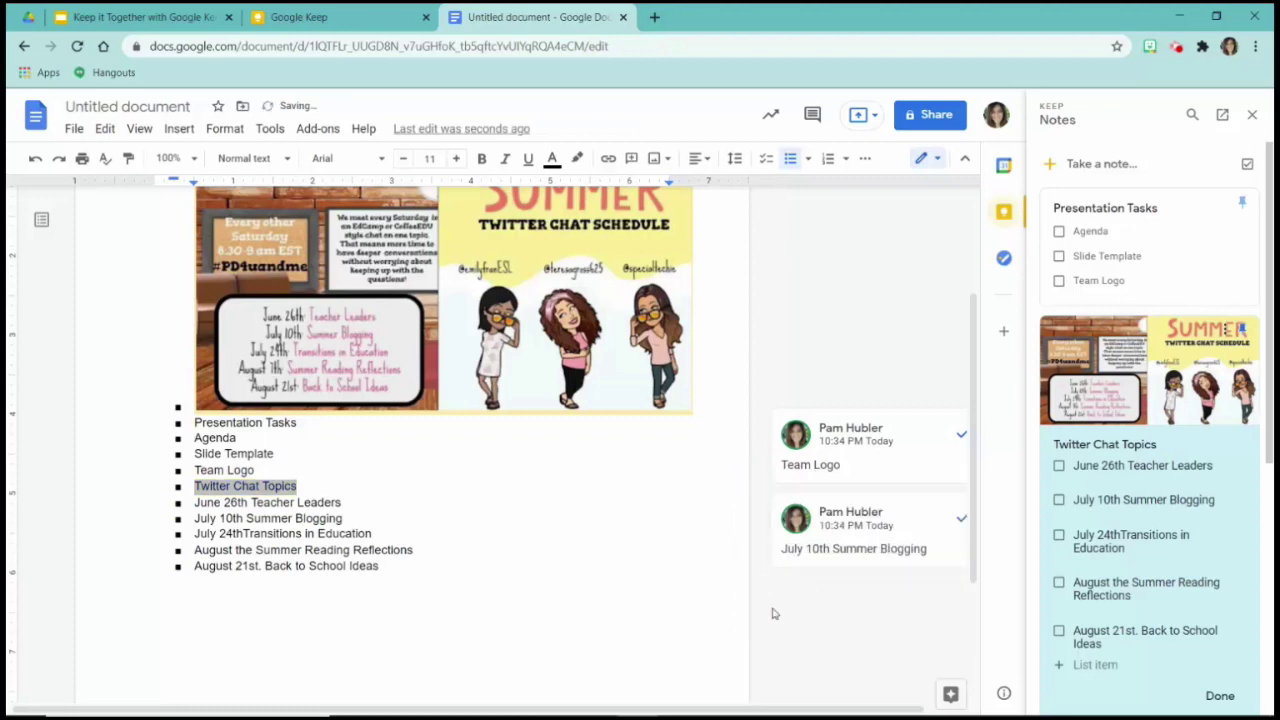
pyautogui.scroll(2, 907, 667)
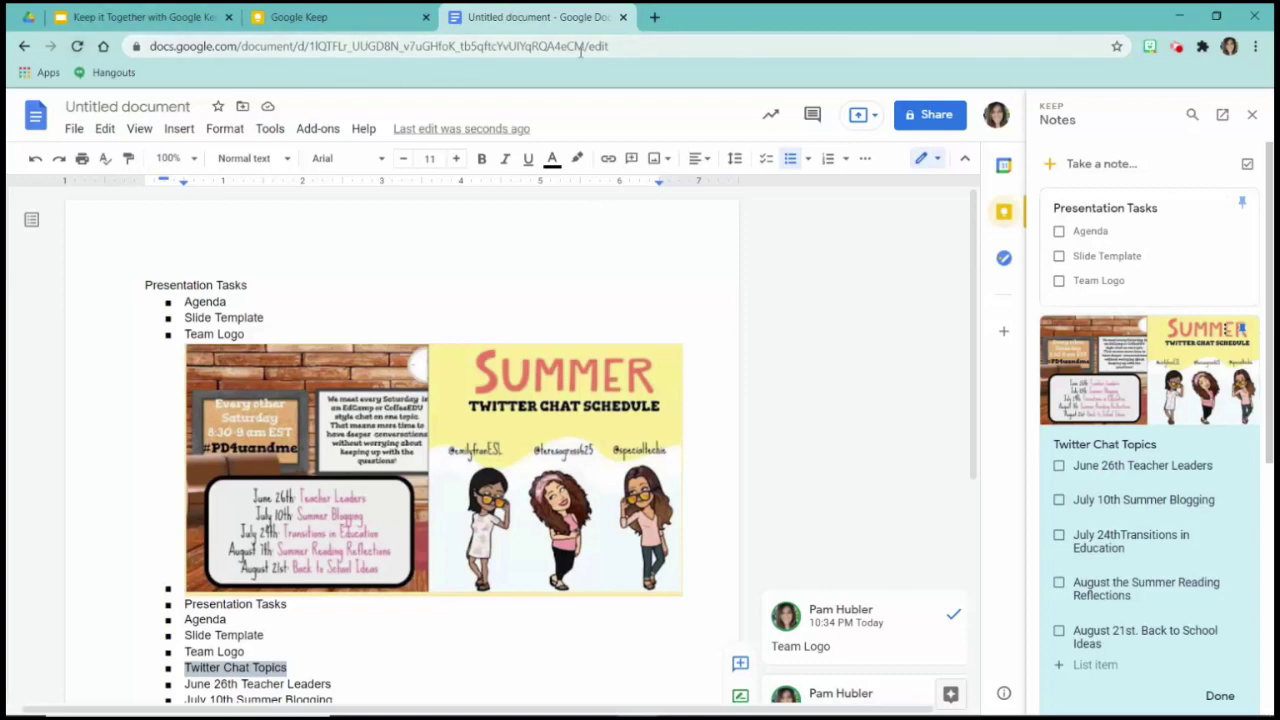
# - Close the Docs document and start a blank Google Sheets spreadsheet in a new tab
pyautogui.click(622, 18)
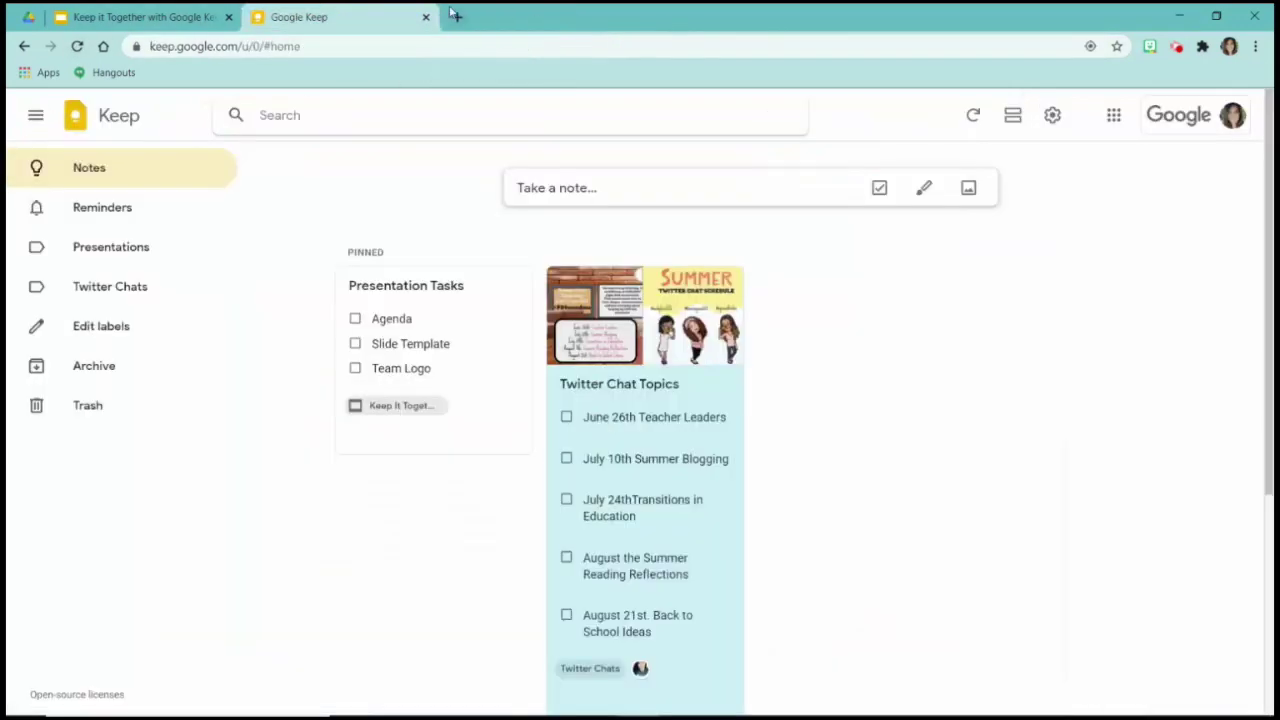
pyautogui.click(459, 18)
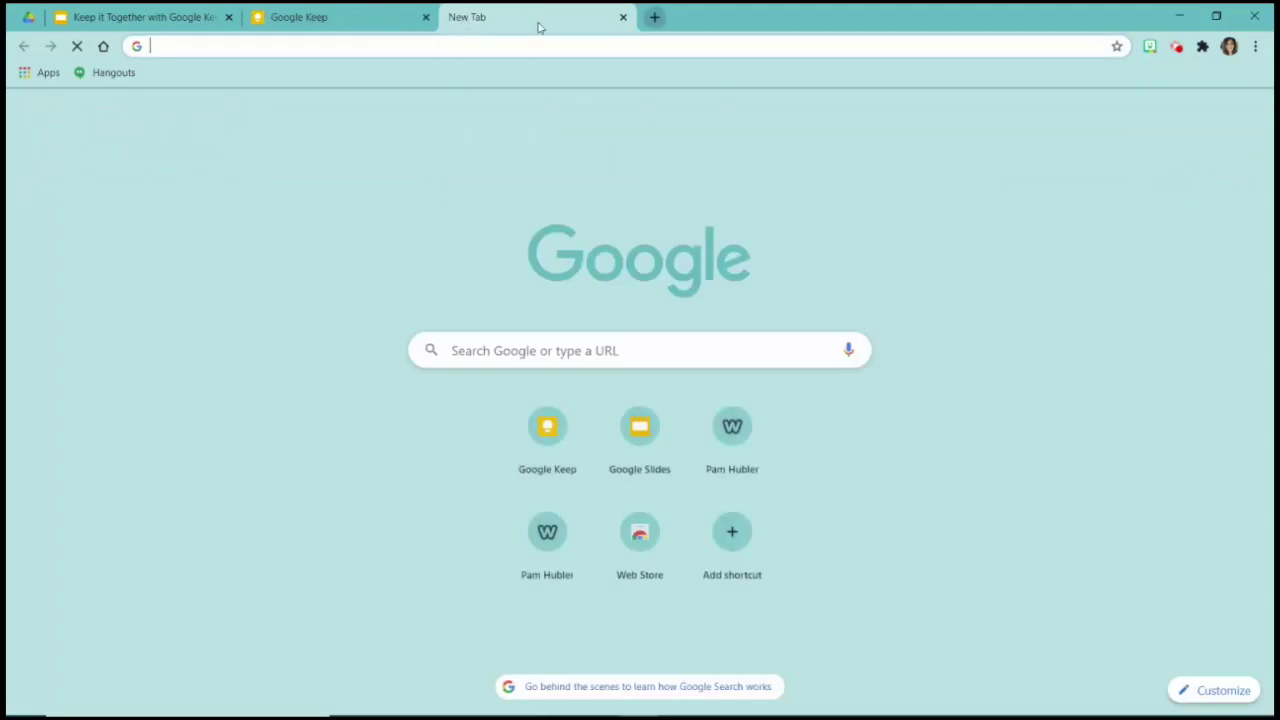
pyautogui.click(1206, 120)
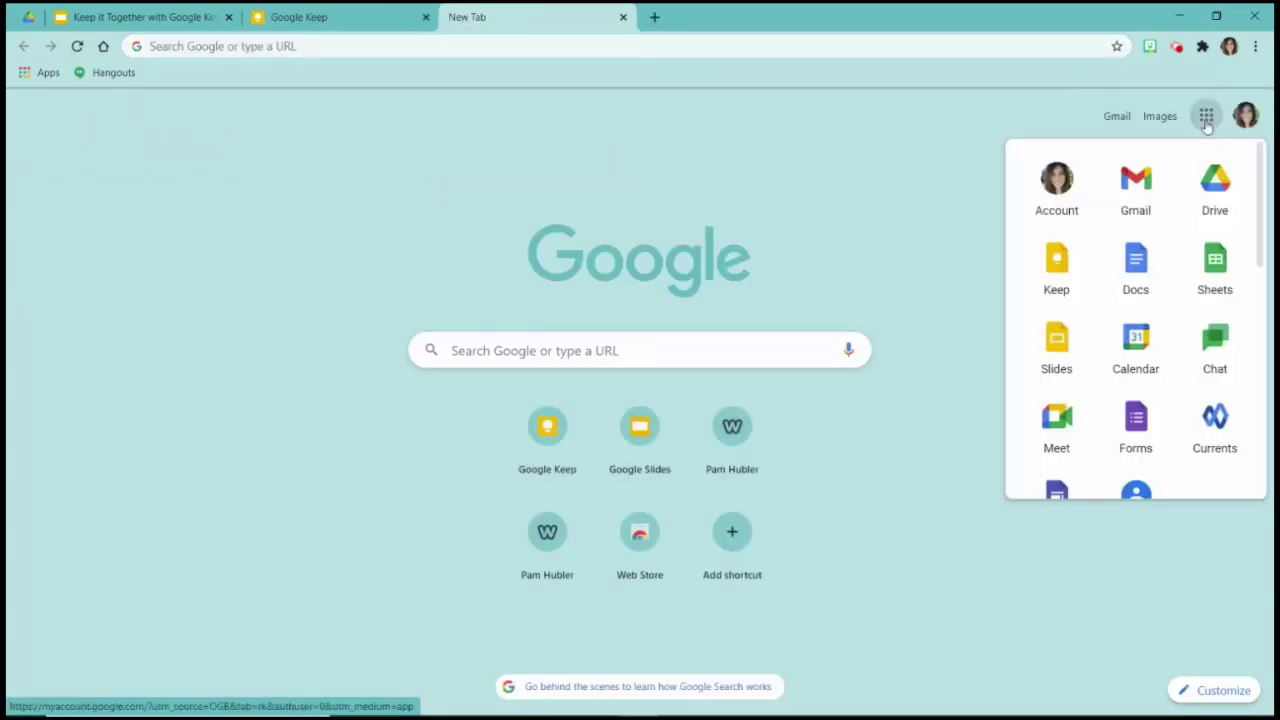
pyautogui.click(1216, 266)
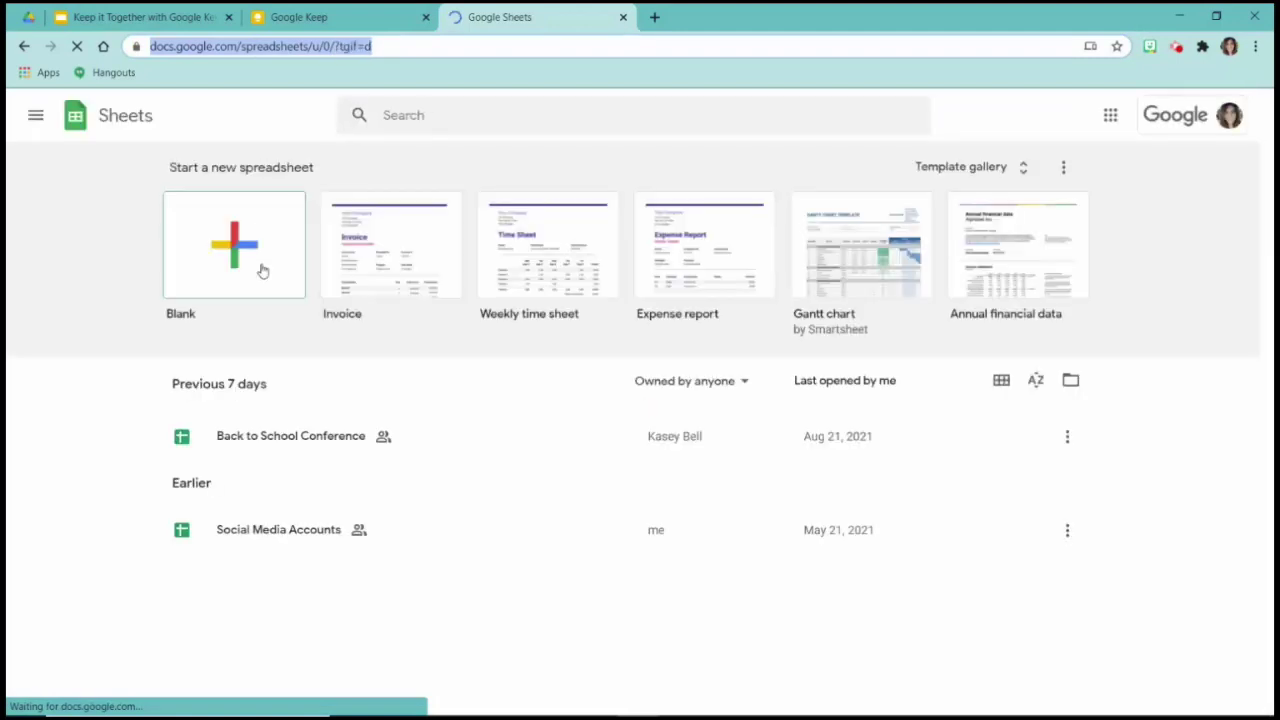
pyautogui.click(258, 266)
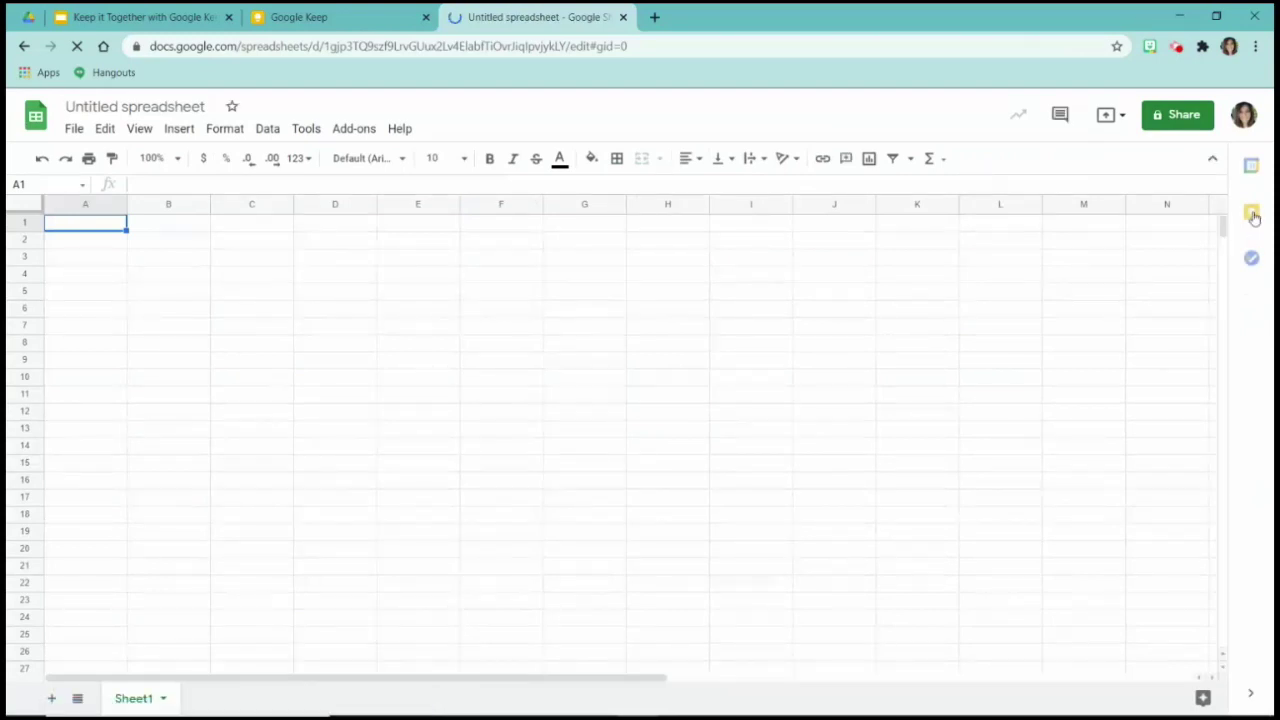
# - Copy the 'Slide Template' item from the Presentation Tasks note in the Keep panel
pyautogui.click(1252, 214)
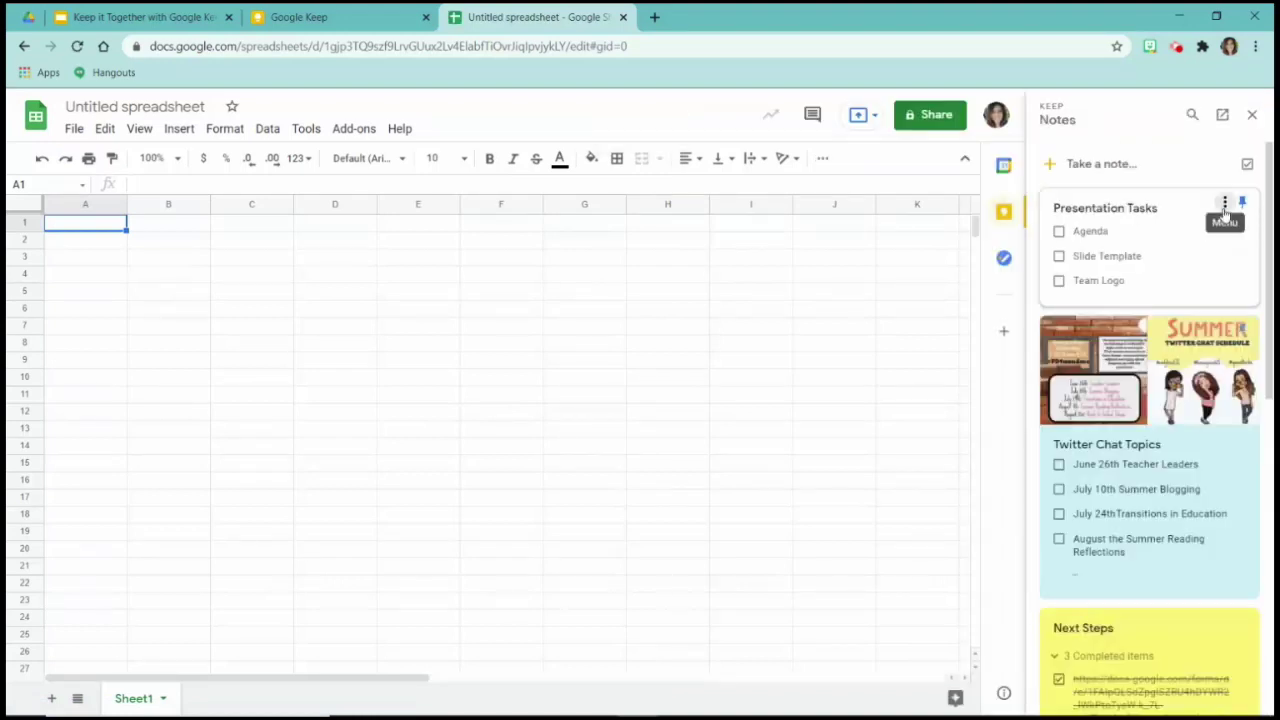
pyautogui.click(1224, 203)
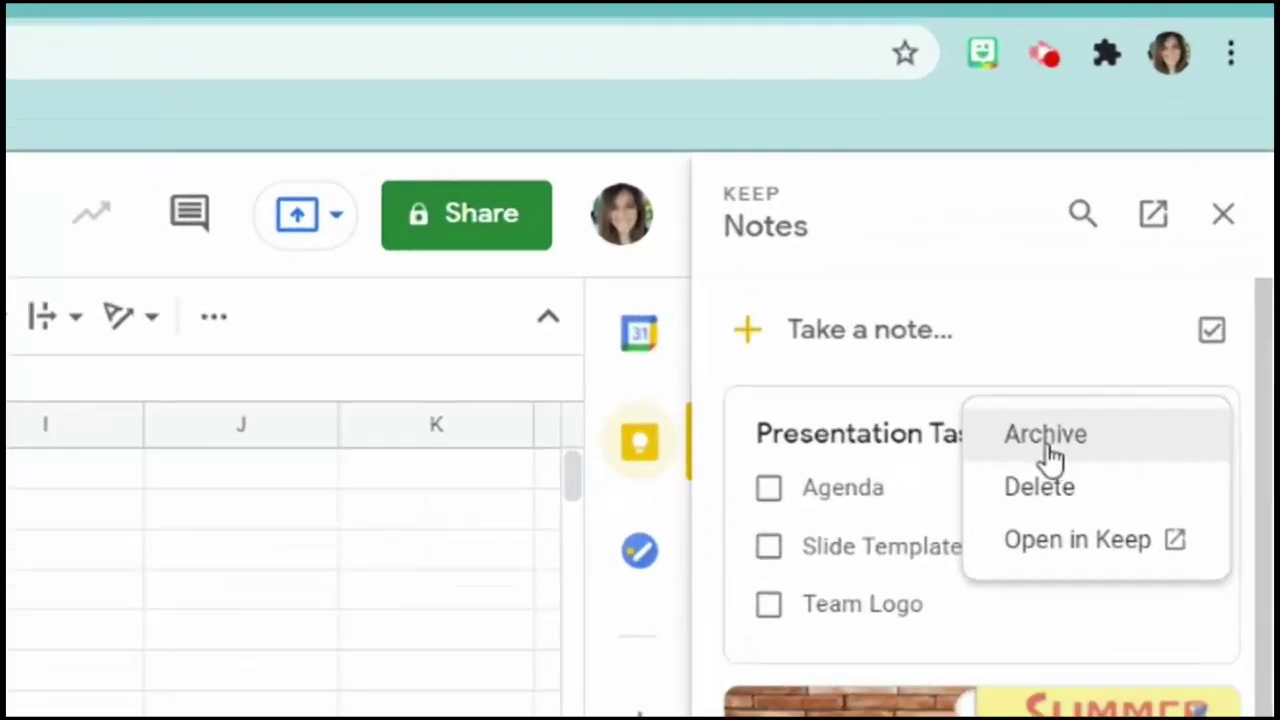
pyautogui.click(940, 605)
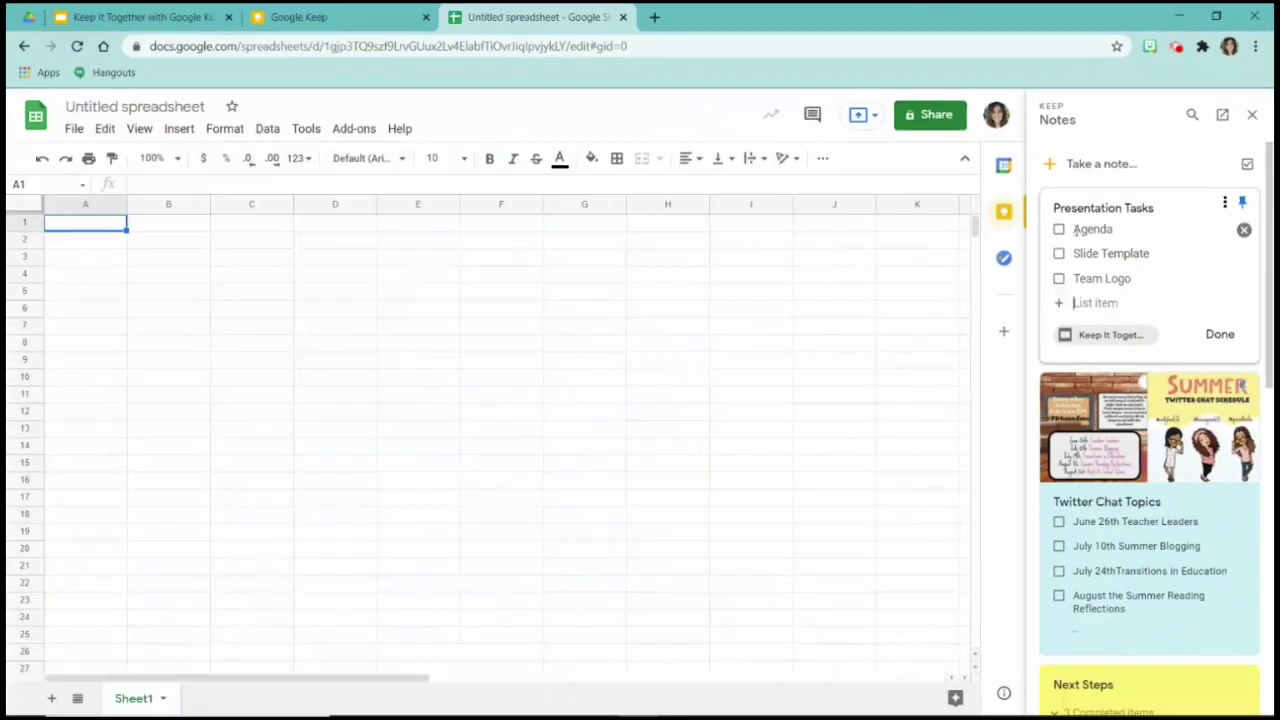
pyautogui.moveTo(1076, 229); pyautogui.dragTo(1166, 279)
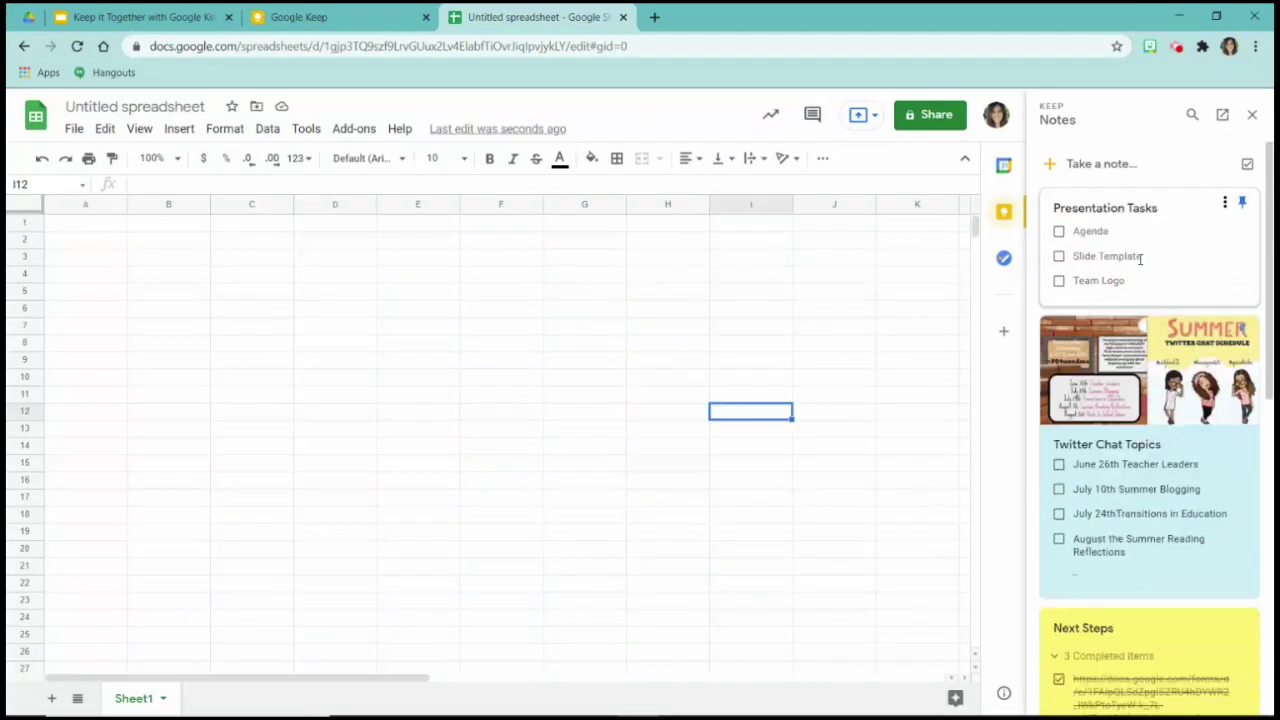
pyautogui.moveTo(1143, 257); pyautogui.dragTo(1072, 258)
pyautogui.hotkey('ctrl', 'c')
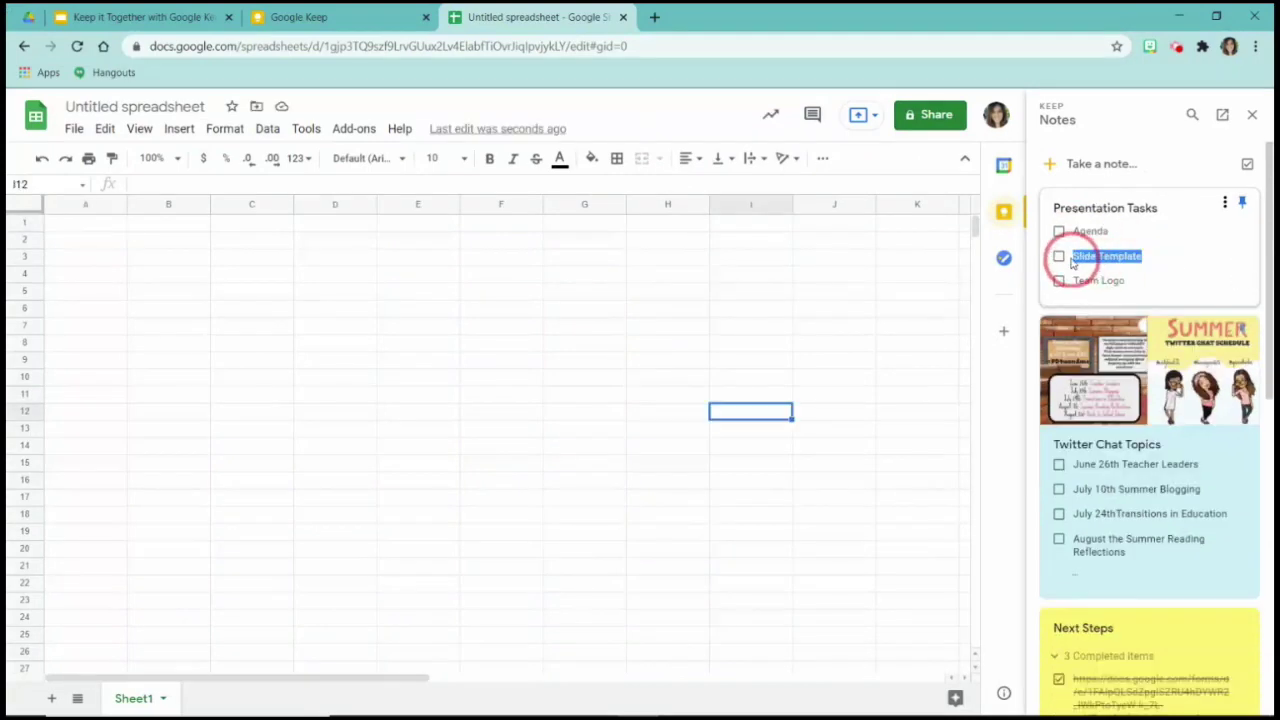
# - Paste 'Slide Template' into cell A1 and close the spreadsheet
pyautogui.click(101, 226)
pyautogui.hotkey('ctrl', 'v')
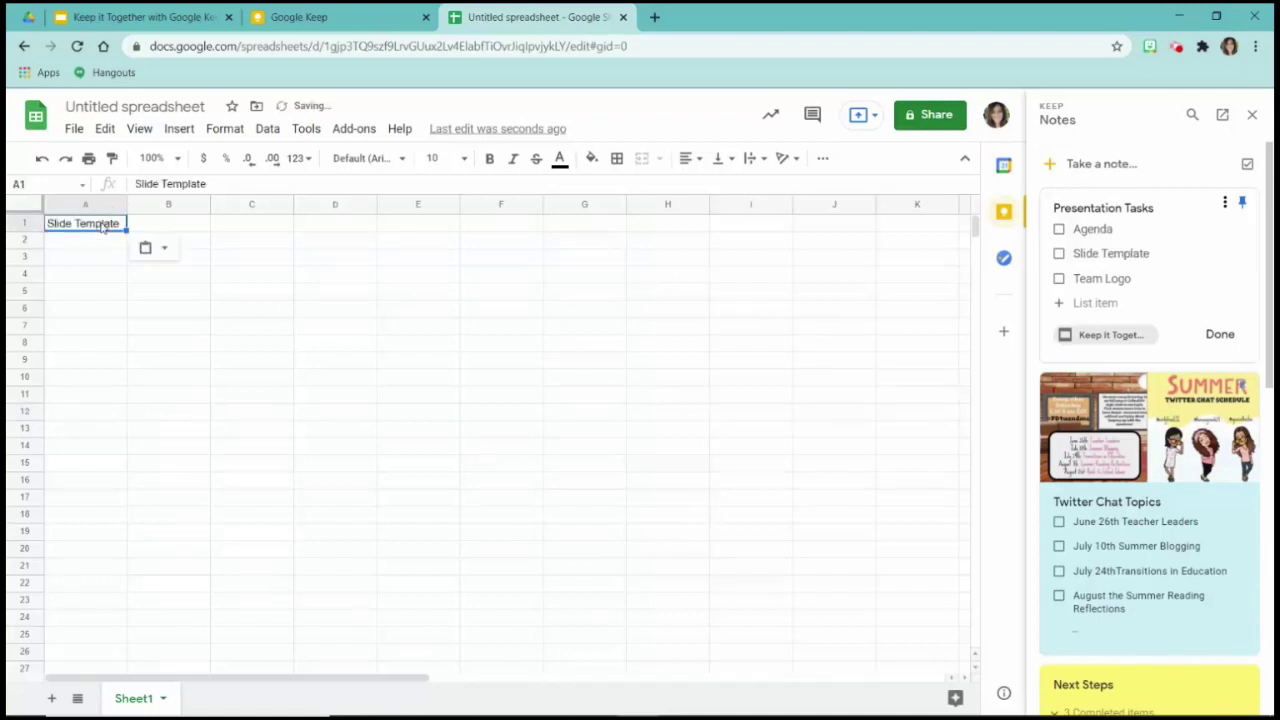
pyautogui.click(425, 411)
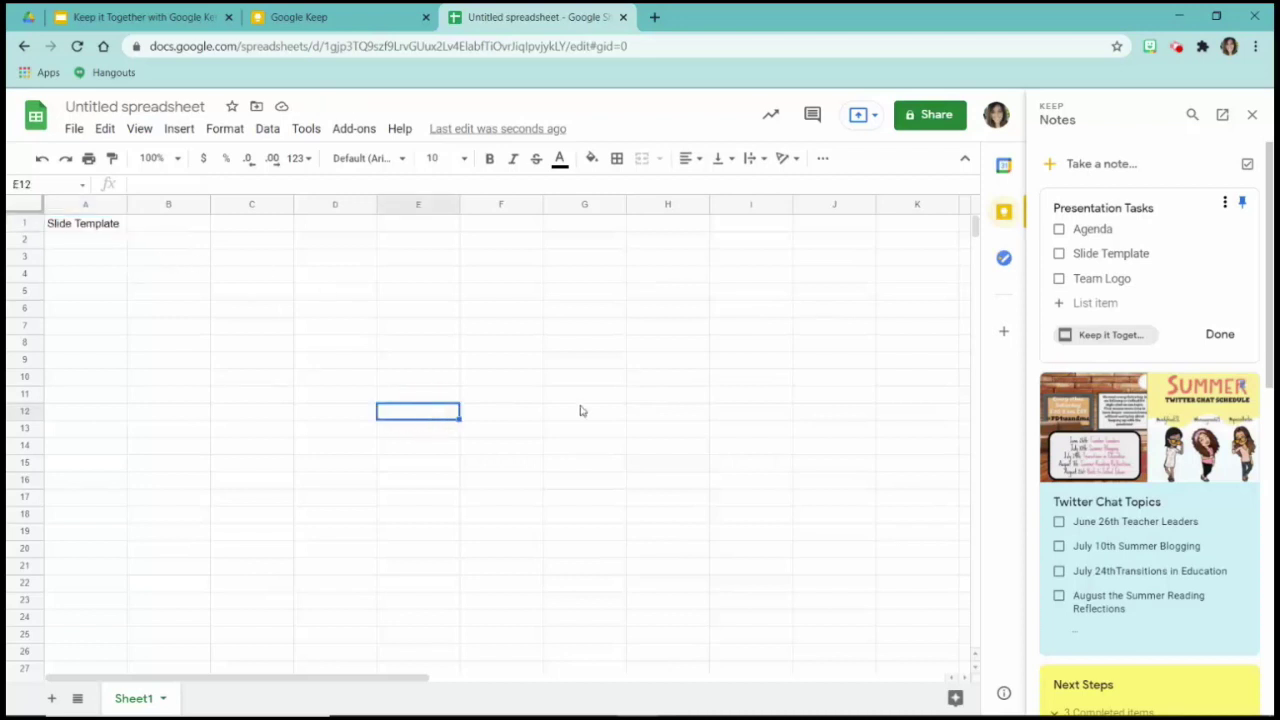
pyautogui.scroll(-3, 1040, 492)
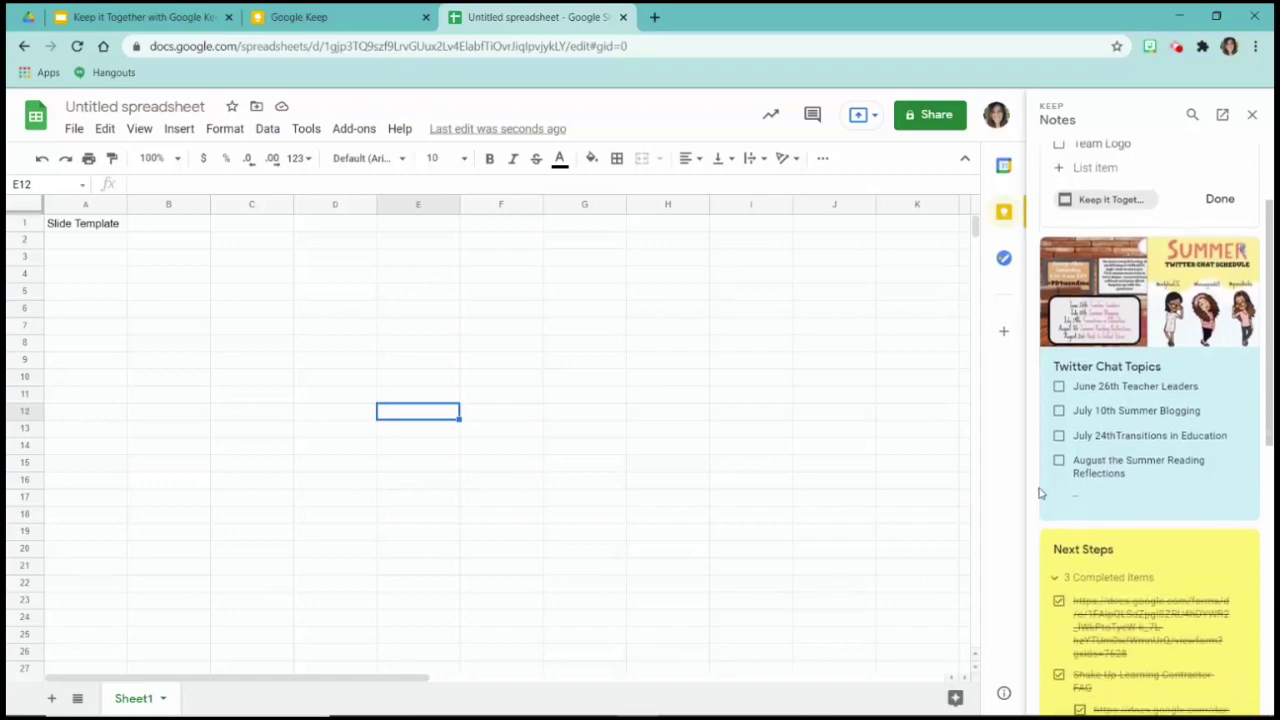
pyautogui.scroll(3, 1040, 492)
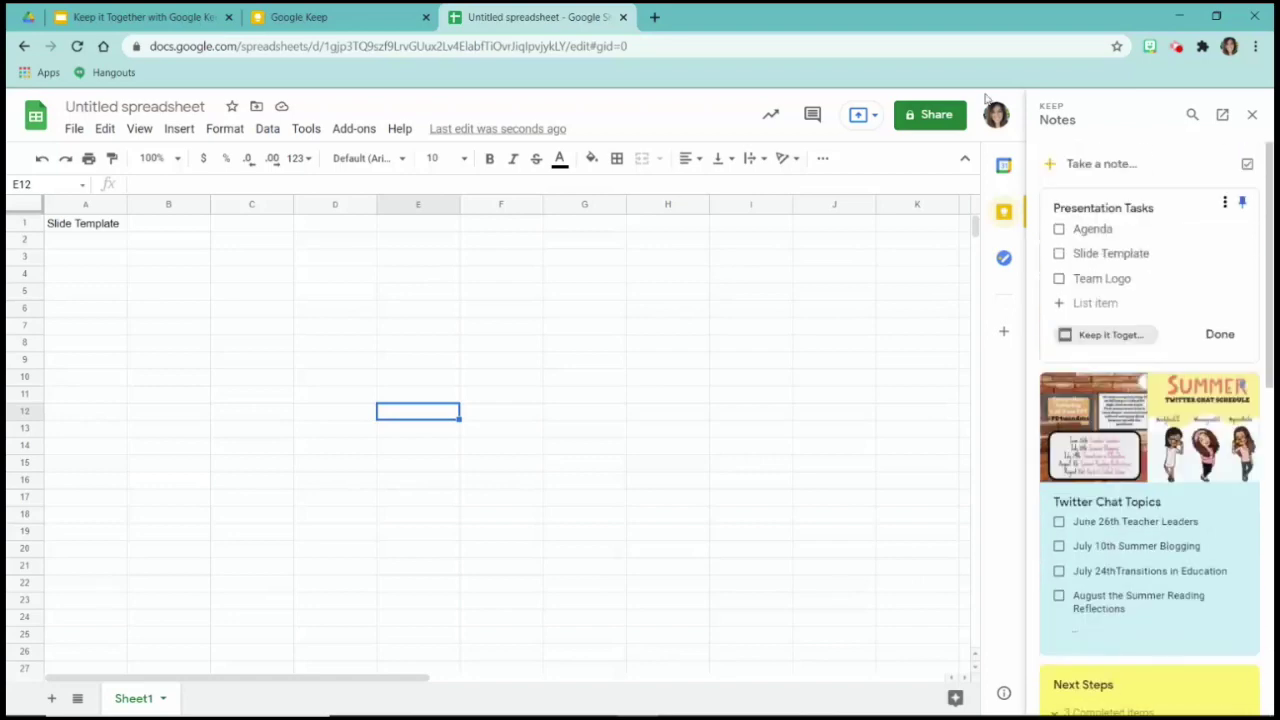
pyautogui.click(623, 17)
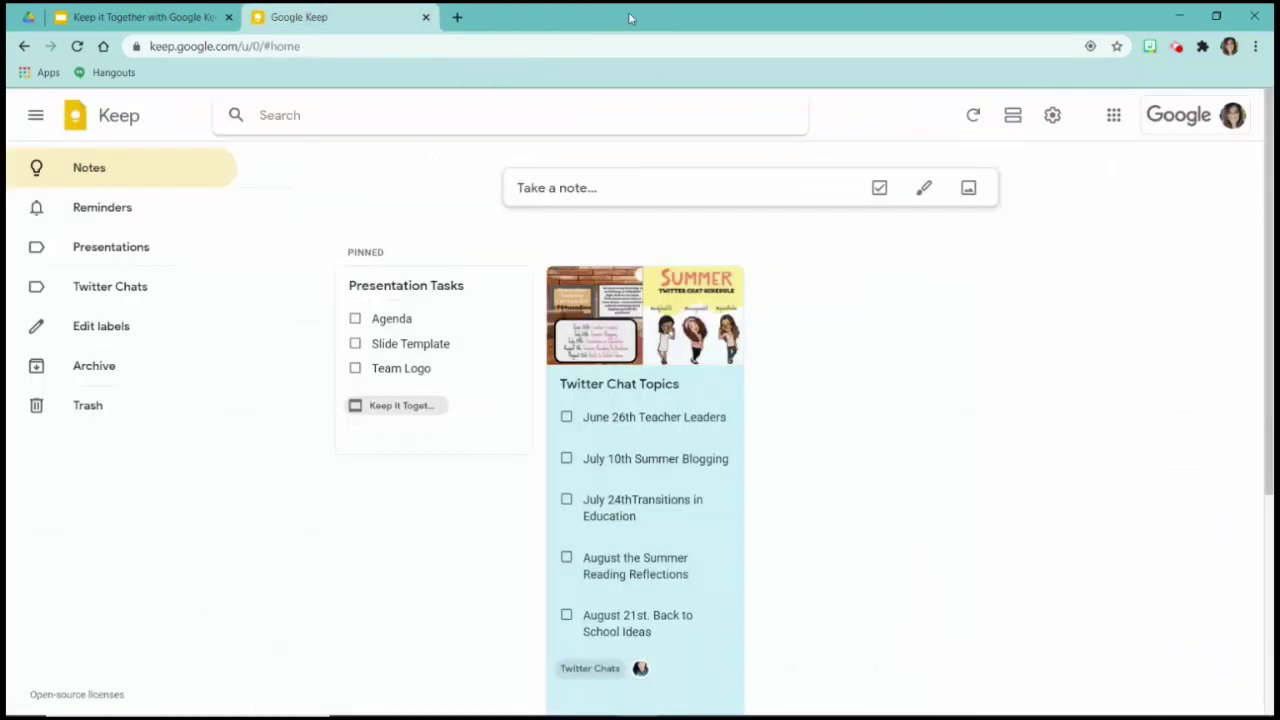
# - Open Google Calendar with the Keep notes panel beside it
pyautogui.click(1113, 115)
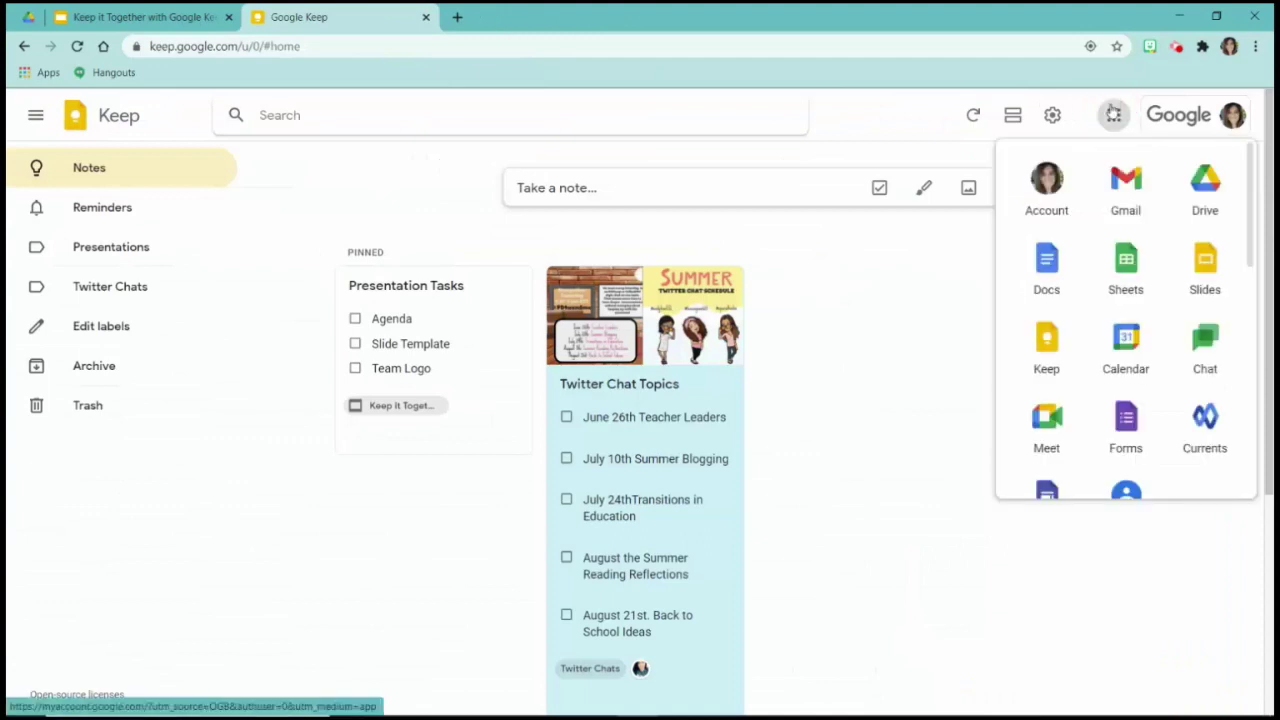
pyautogui.click(1122, 340)
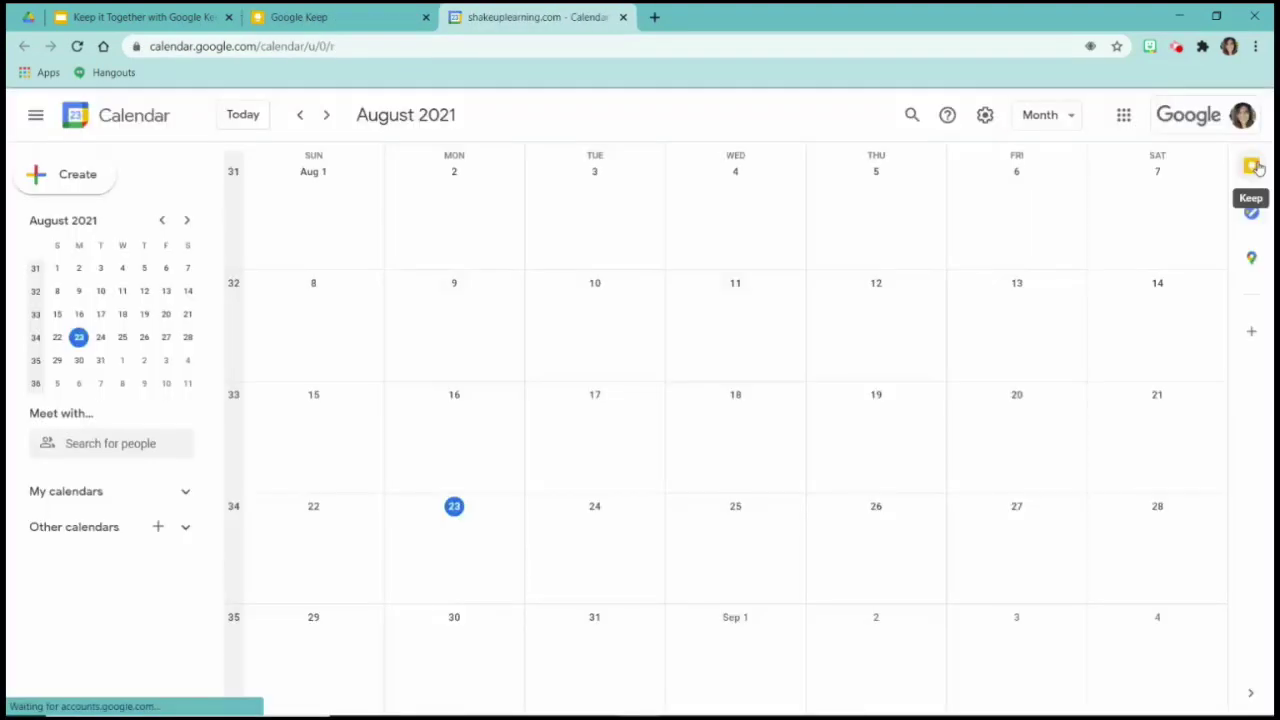
pyautogui.click(1252, 166)
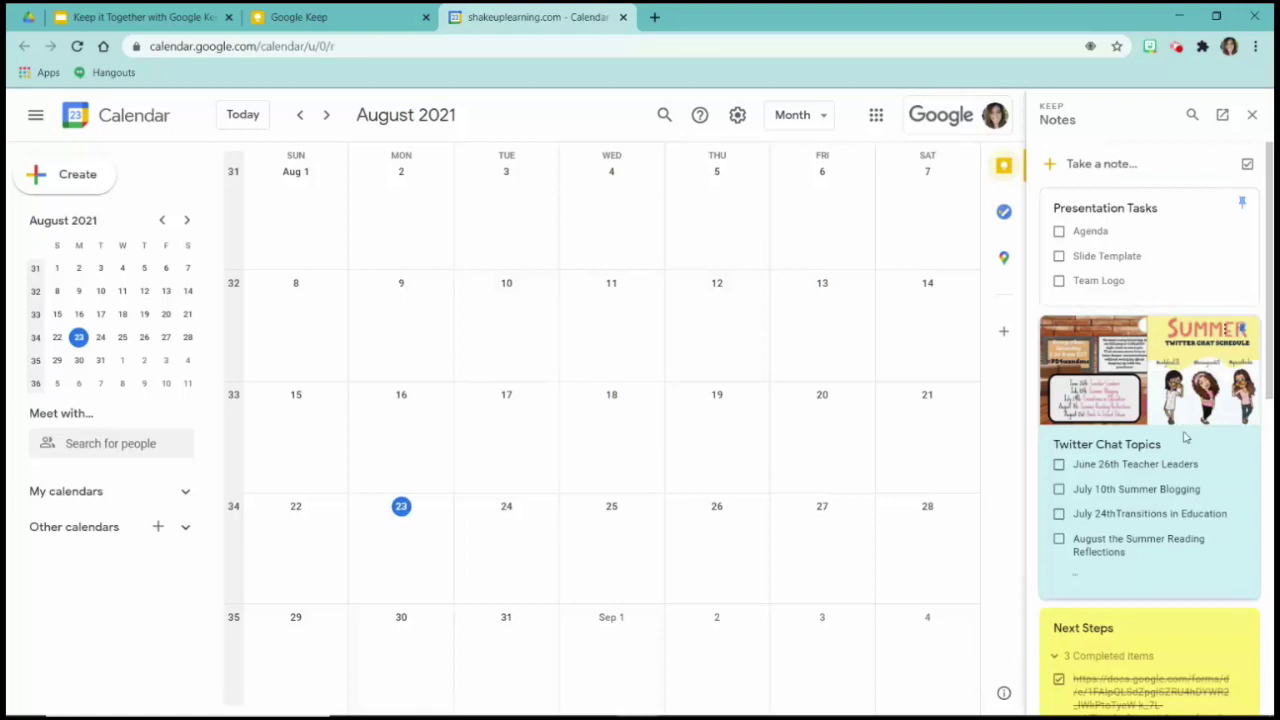
pyautogui.scroll(-2, 1185, 437)
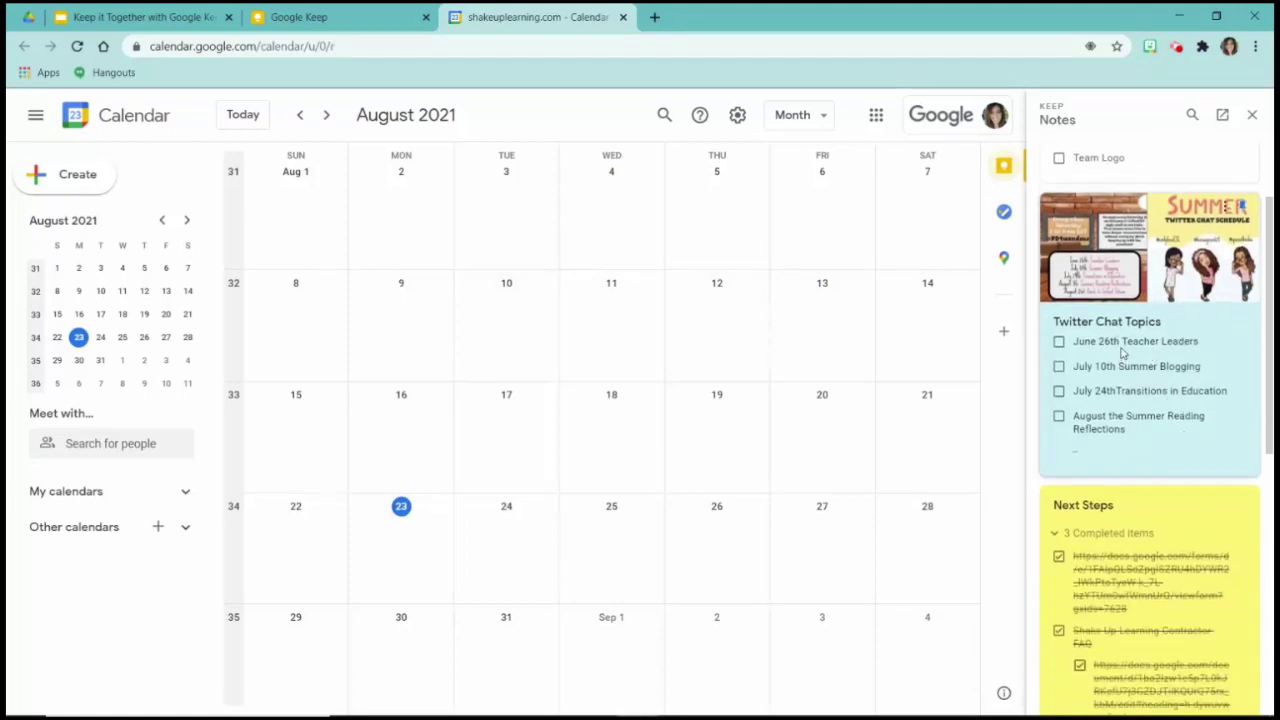
# - Create a Monday July 26, 2021 event titled 'June 26th Teacher Leaders' from Twitter Chat Topics
pyautogui.click(304, 116)
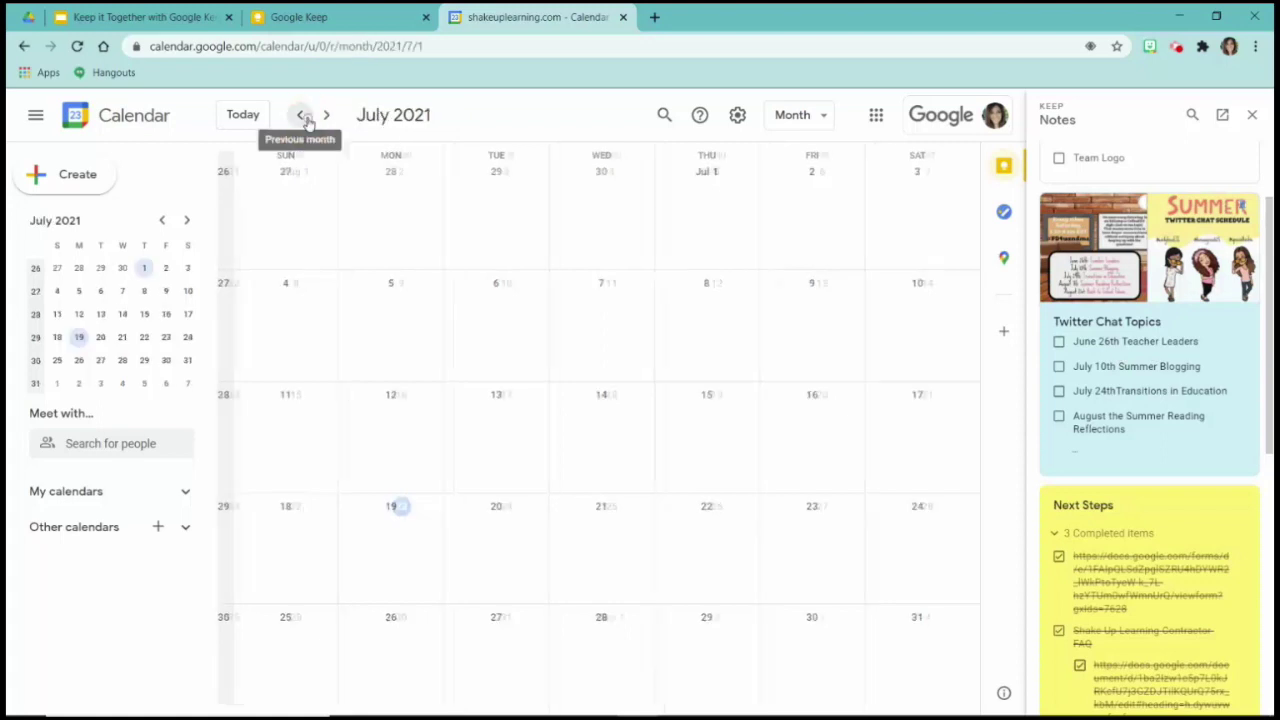
pyautogui.tripleClick(1124, 342)
pyautogui.hotkey('ctrl', 'c')
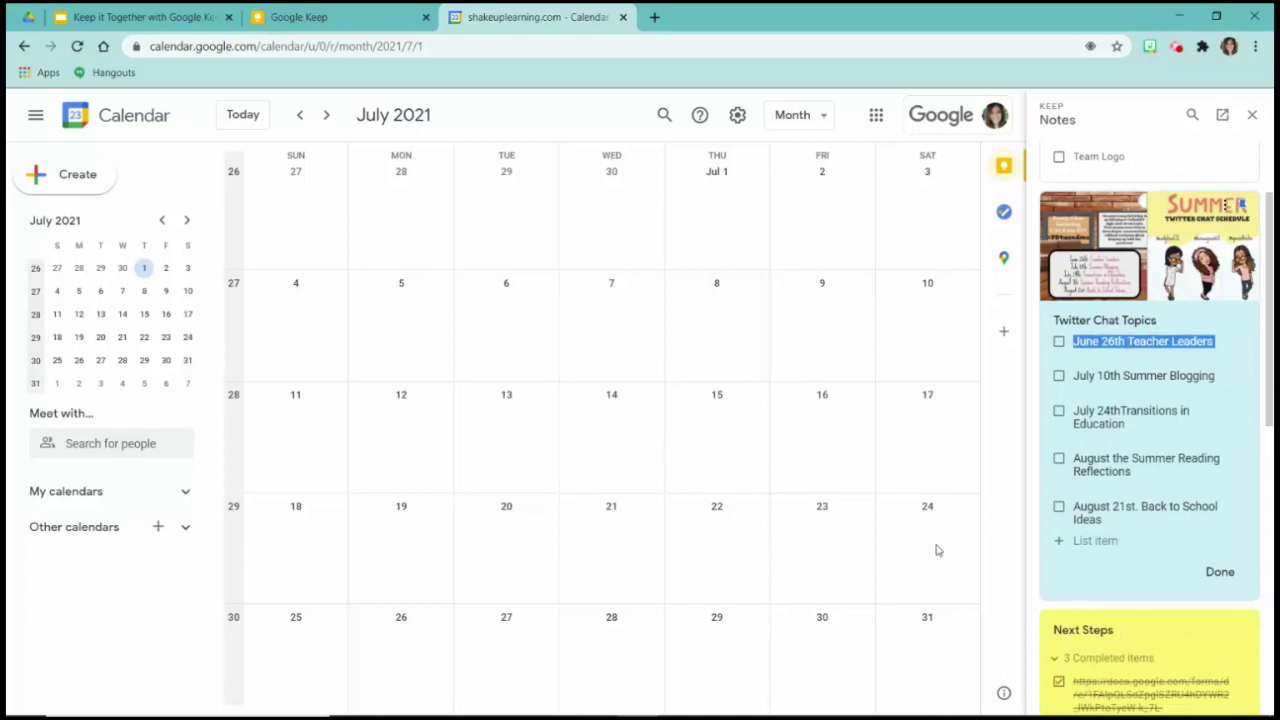
pyautogui.click(413, 640)
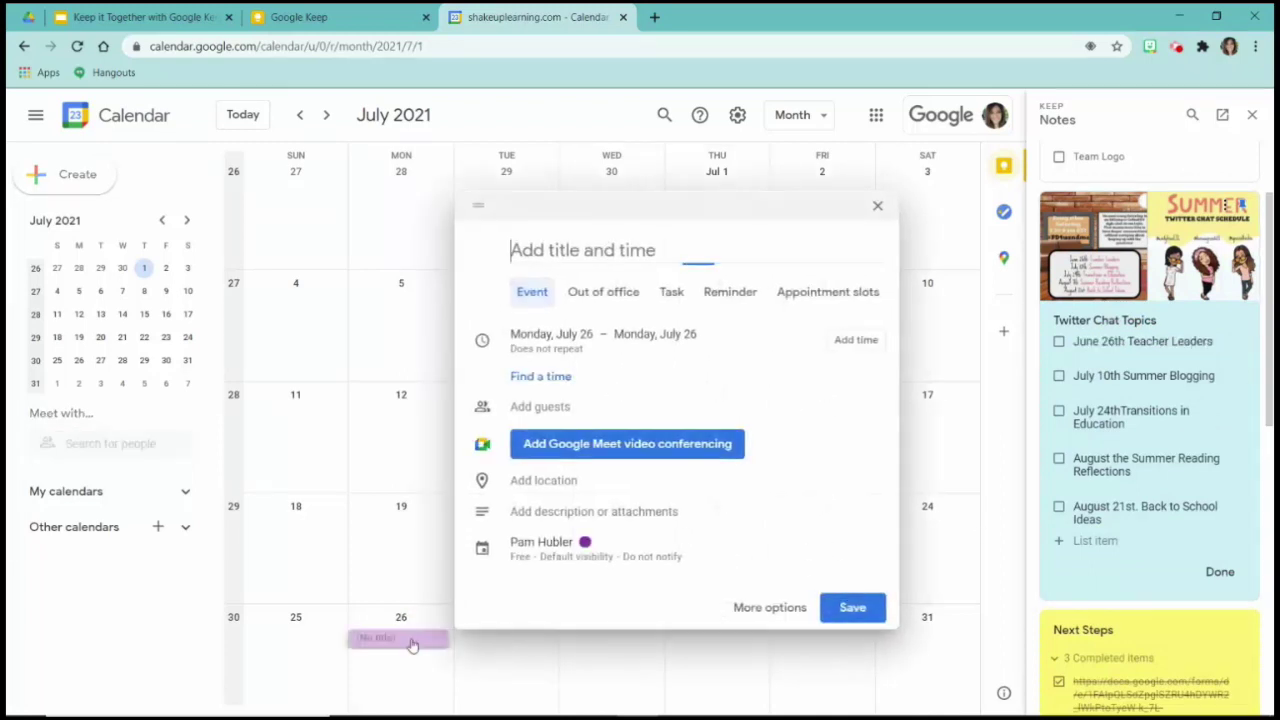
pyautogui.hotkey('ctrl', 'v')
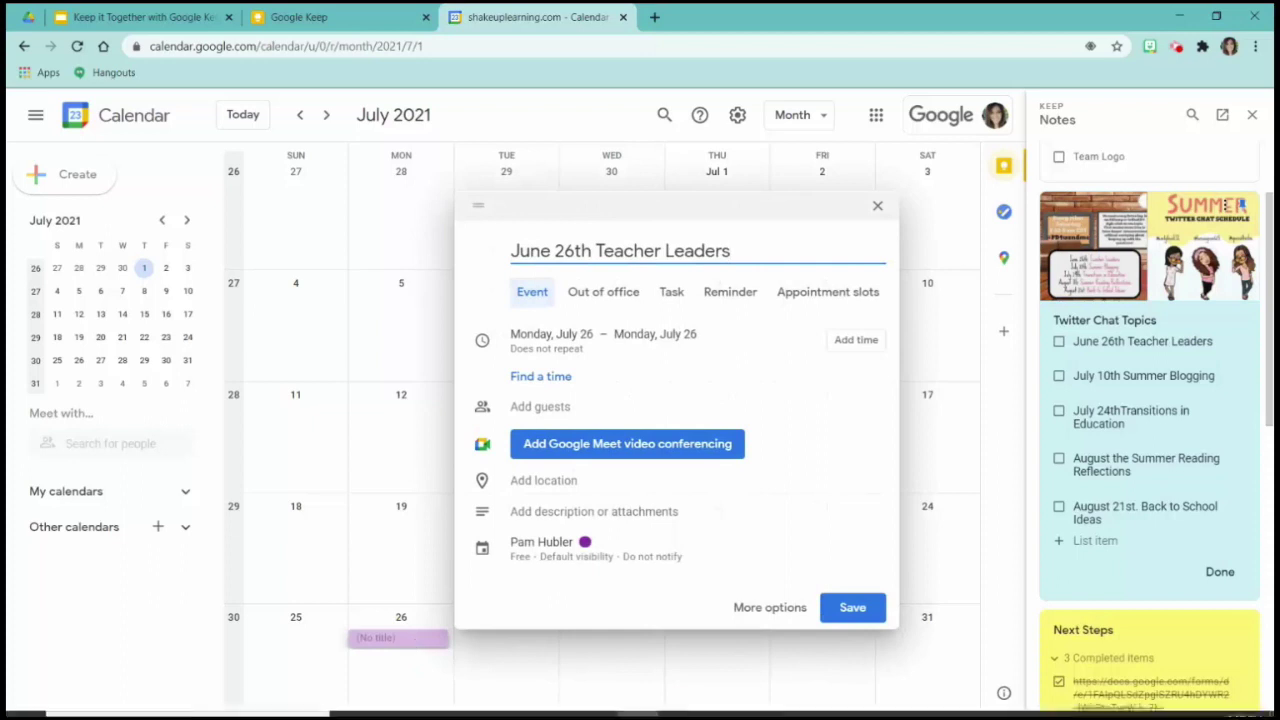
pyautogui.click(850, 612)
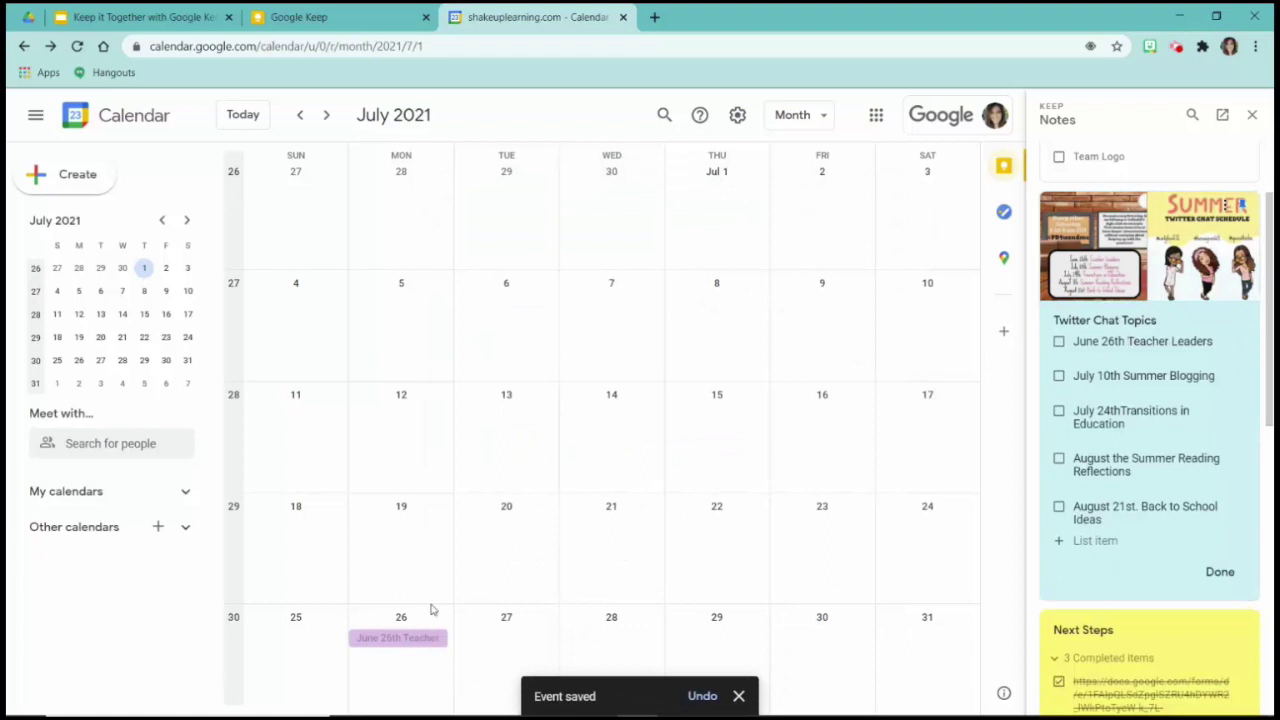
pyautogui.click(1218, 578)
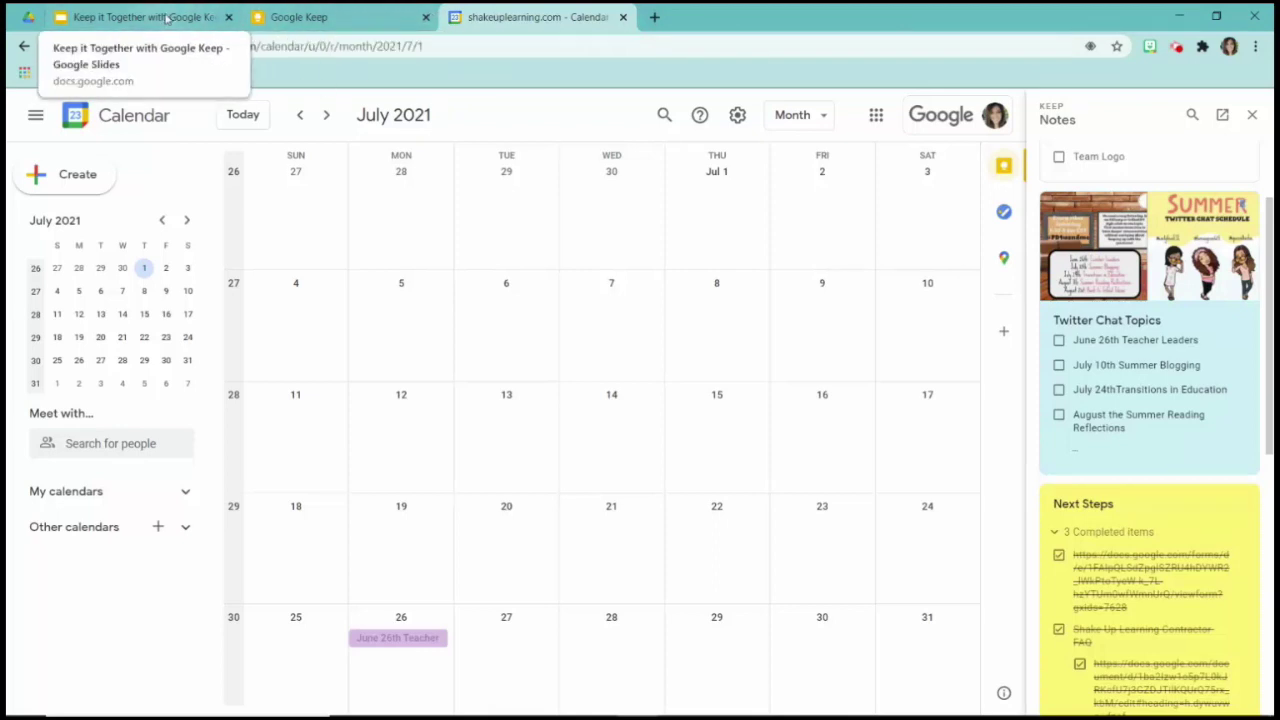
# - Open the 'Keep it Together with Google Keep' presentation in Google Slides
pyautogui.click(1207, 116)
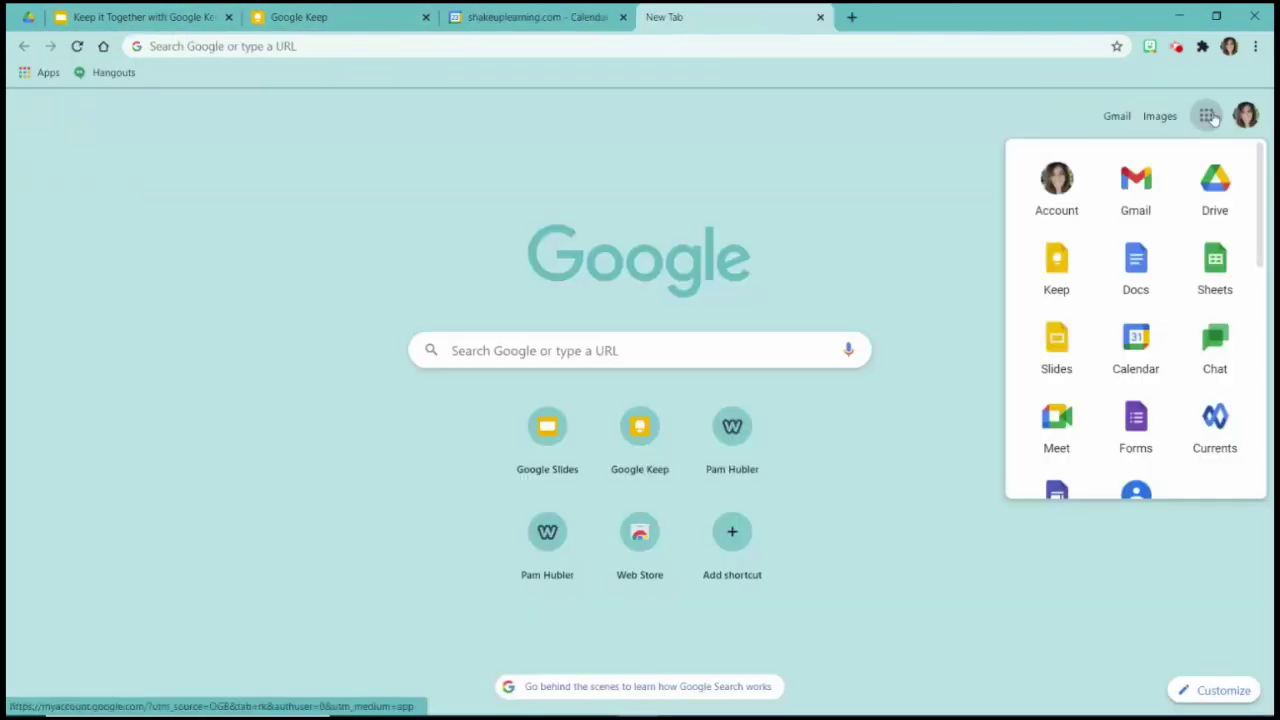
pyautogui.click(1057, 350)
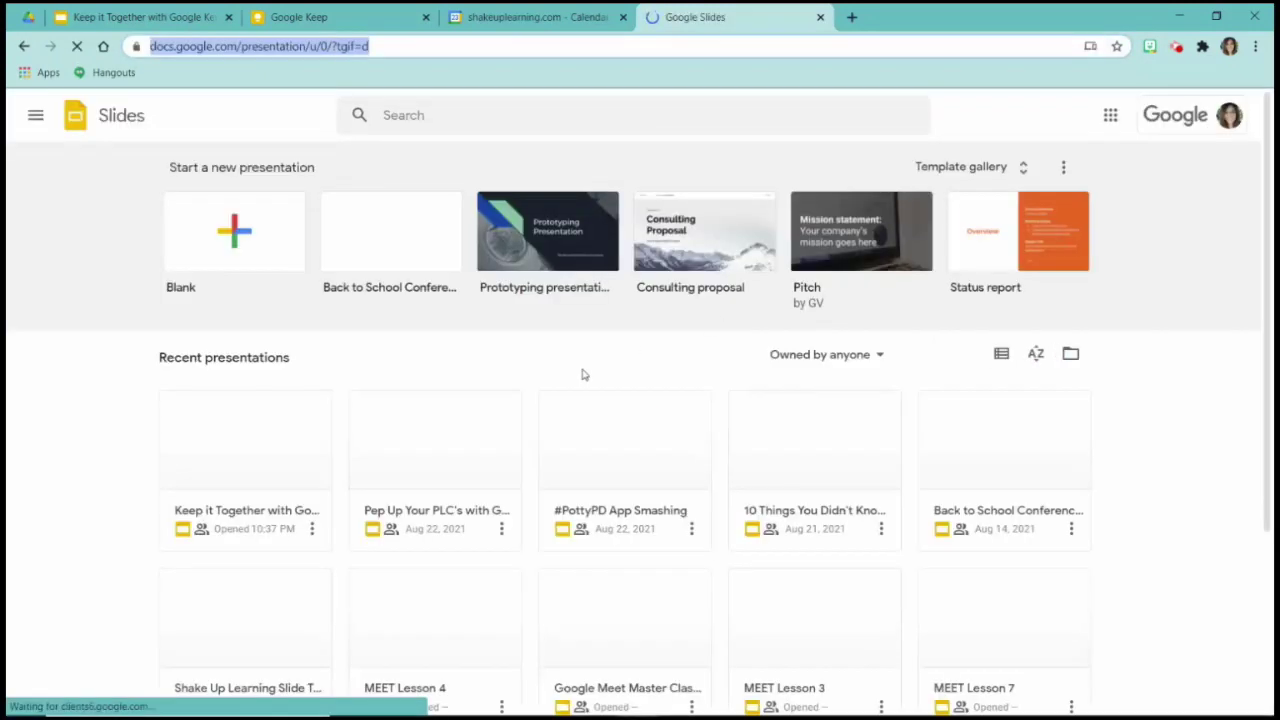
pyautogui.click(263, 455)
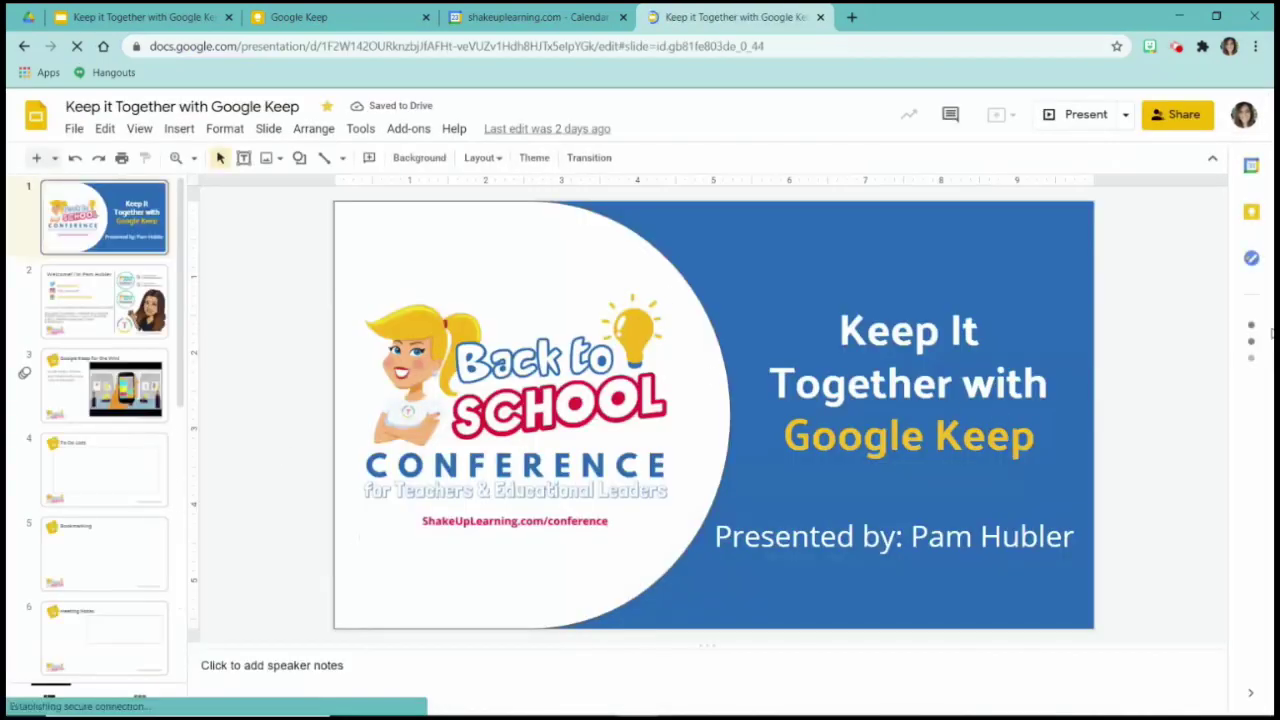
# - Add the Presentation Tasks note to the title slide, then delete the inserted text box
pyautogui.click(1250, 214)
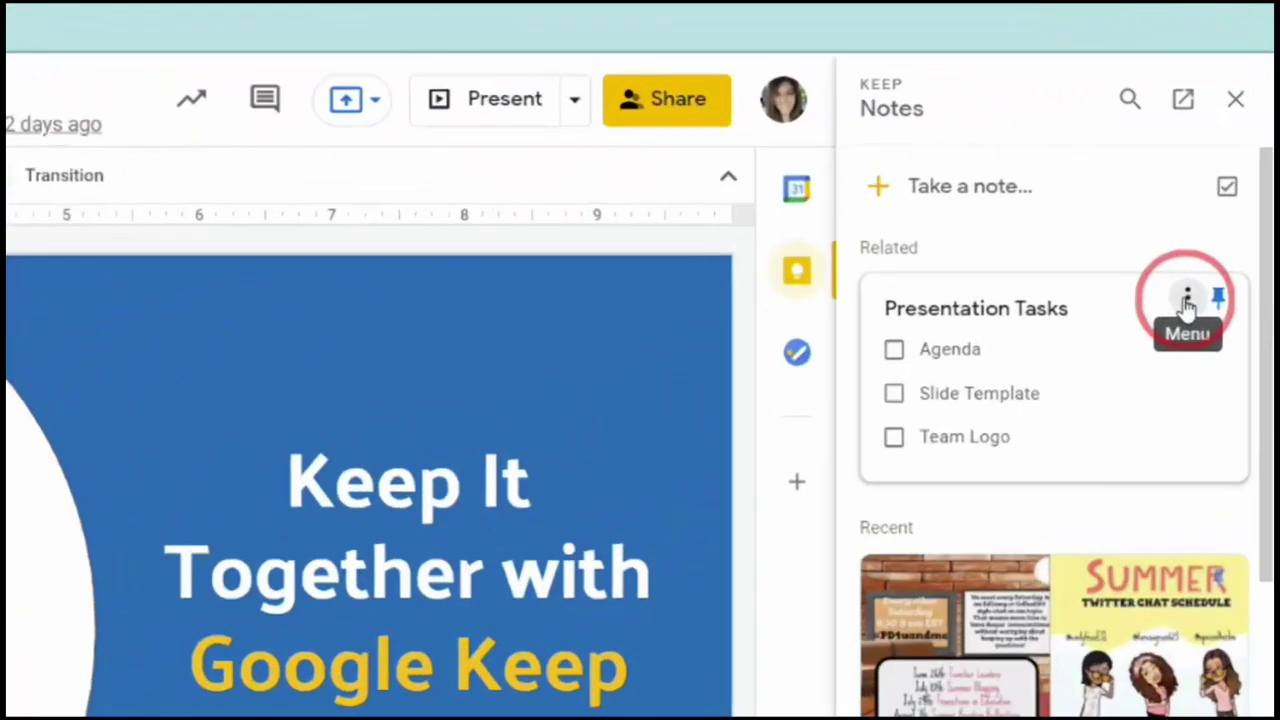
pyautogui.click(1221, 228)
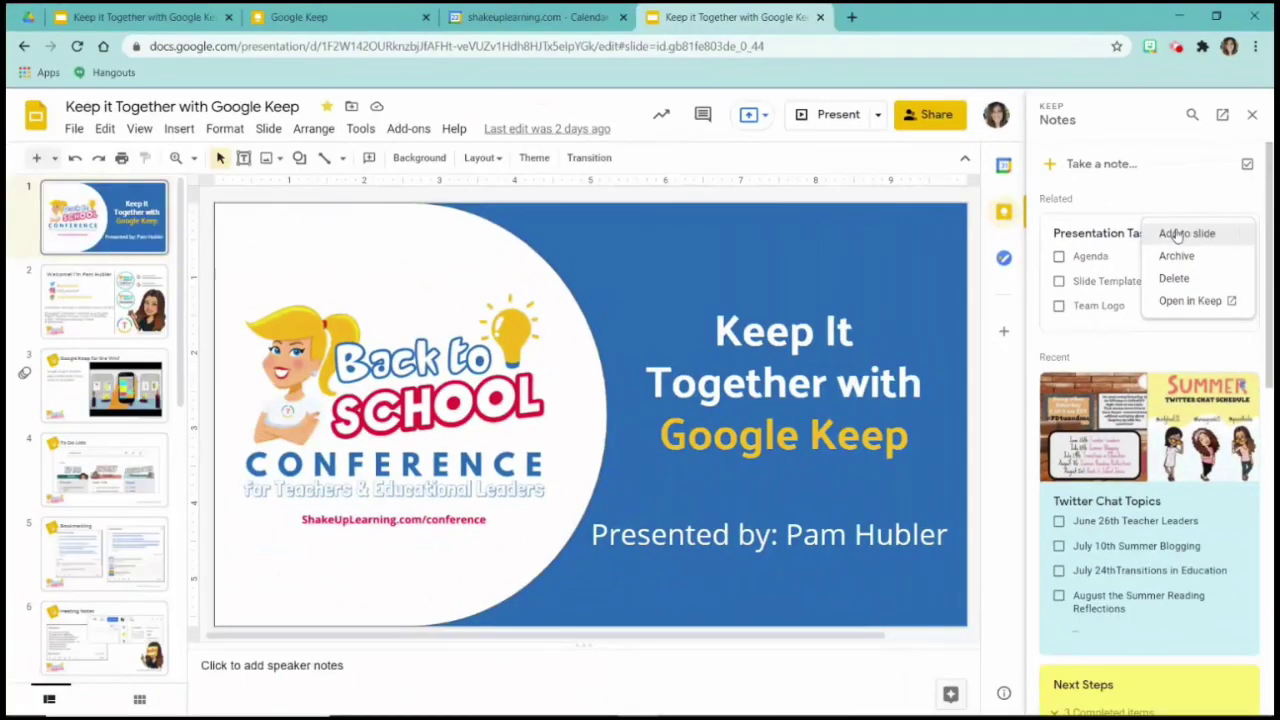
pyautogui.click(1177, 234)
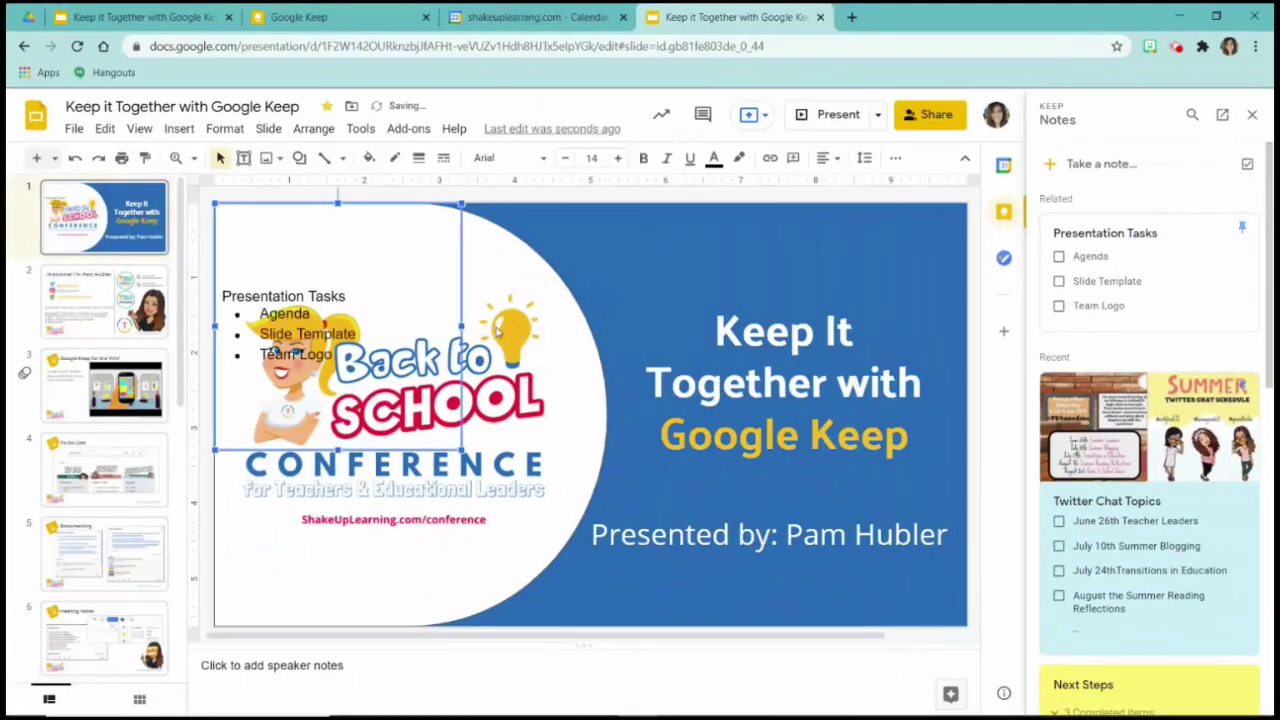
pyautogui.click(447, 236)
pyautogui.press('Delete')
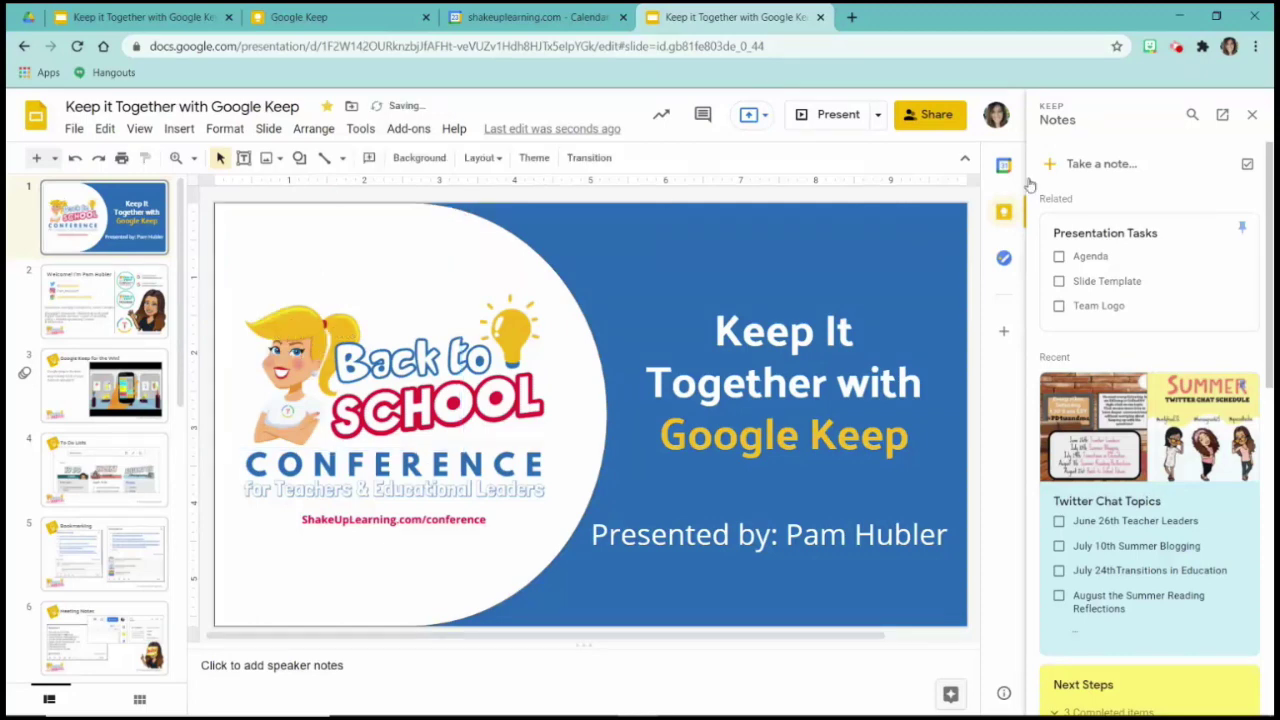
# - Paste the 'Agenda' item into speaker notes, remove it again, and close the Keep panel
pyautogui.click(1077, 254)
pyautogui.doubleClick(1077, 254)
pyautogui.hotkey('ctrl', 'c')
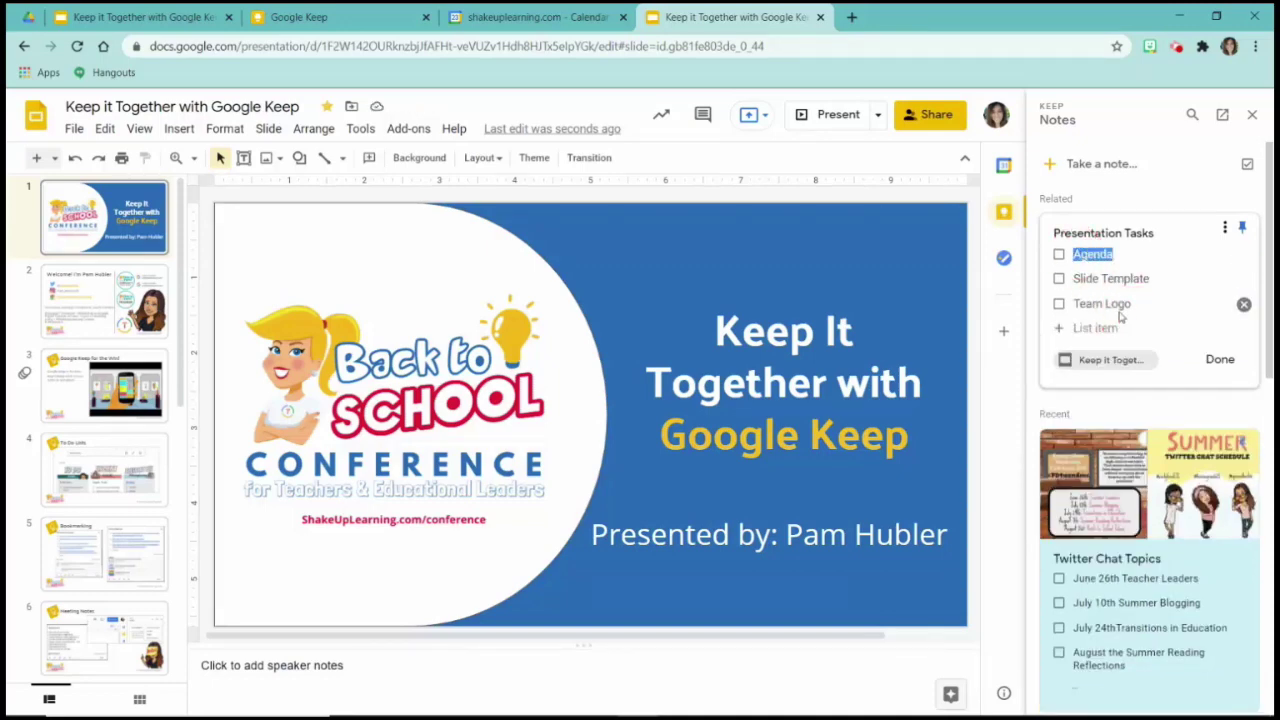
pyautogui.click(442, 684)
pyautogui.hotkey('ctrl', 'v')
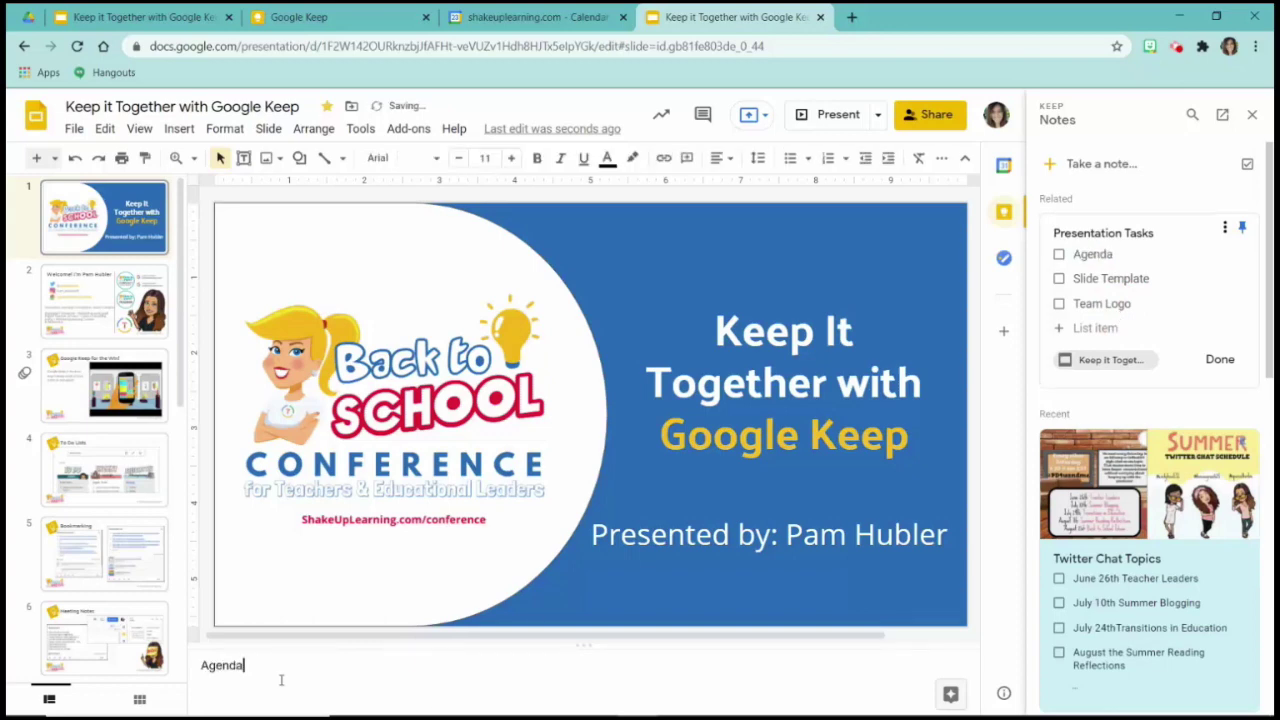
pyautogui.doubleClick(218, 664)
pyautogui.press('BackSpace')
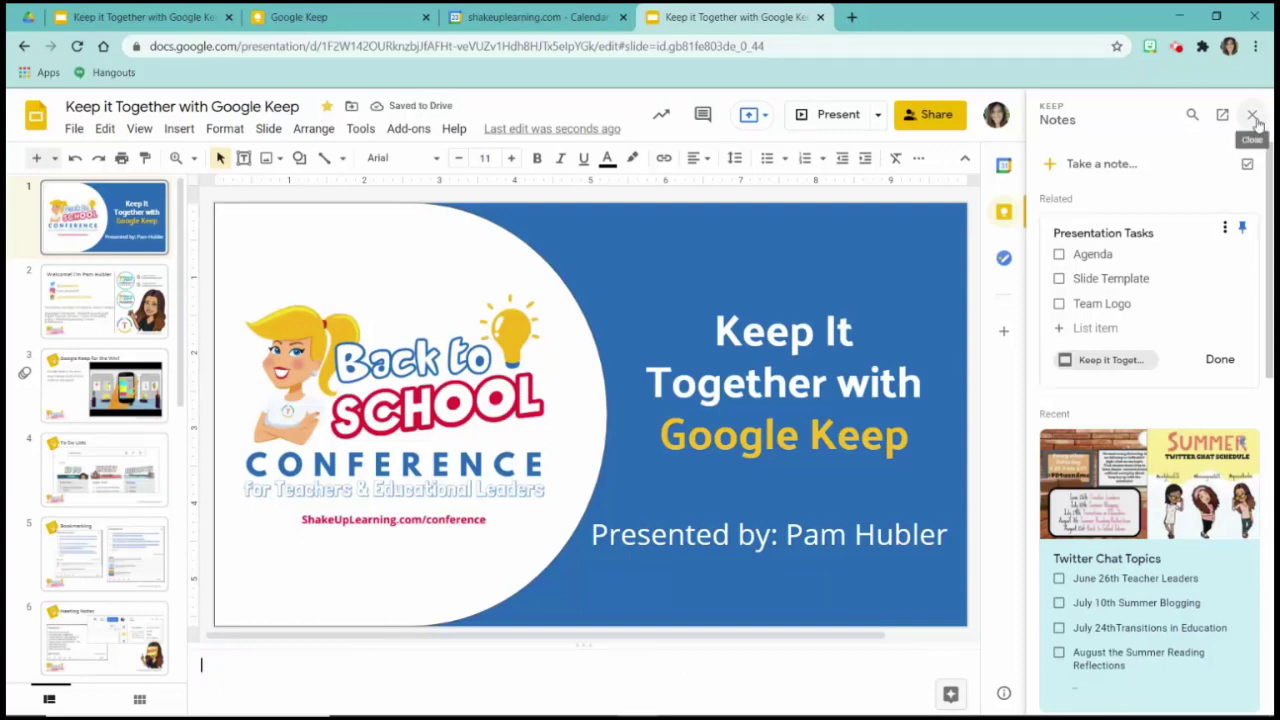
pyautogui.click(1253, 117)
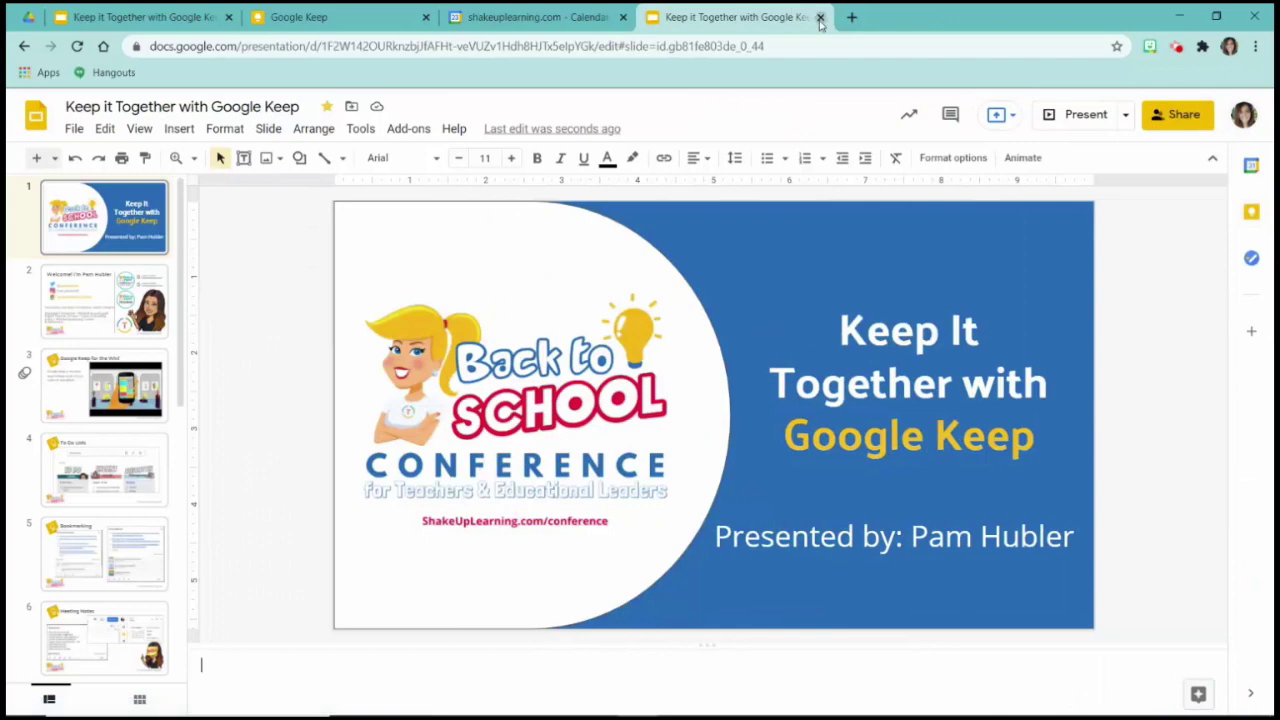
# - Close the extra presentation tab, view Google Keep, then return to the running presentation
pyautogui.click(820, 19)
pyautogui.click(300, 17)
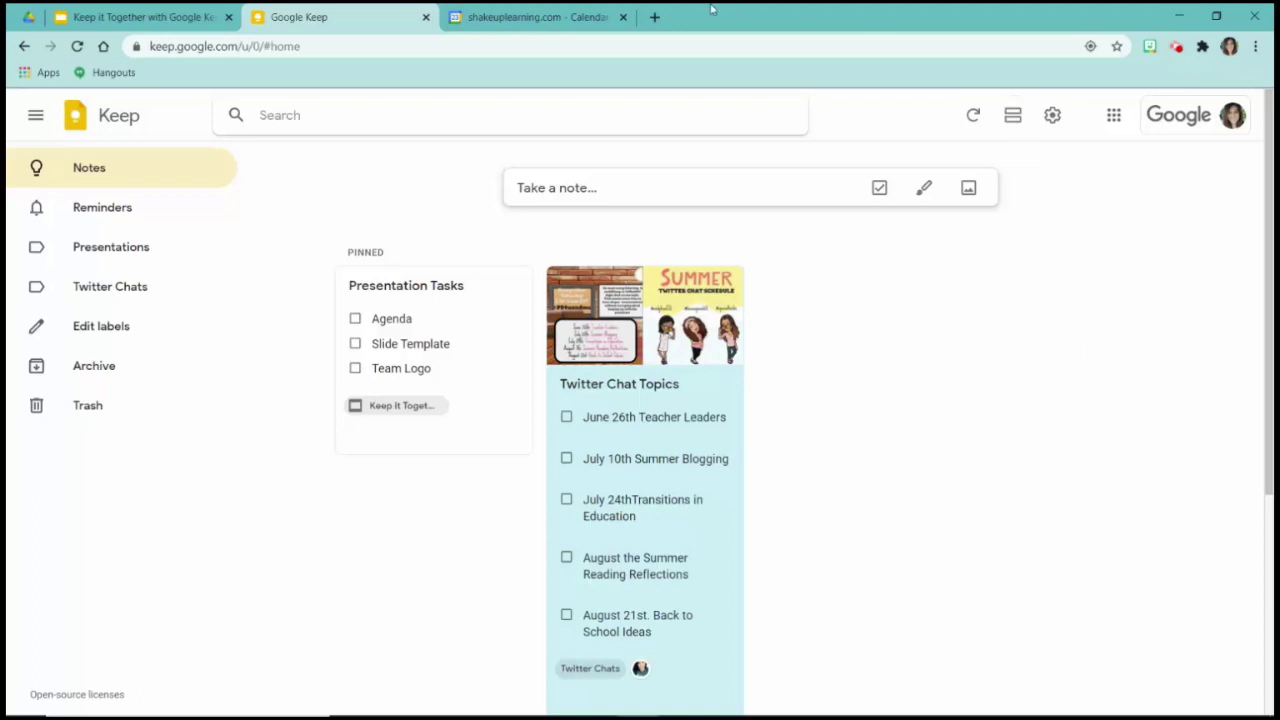
pyautogui.click(140, 17)
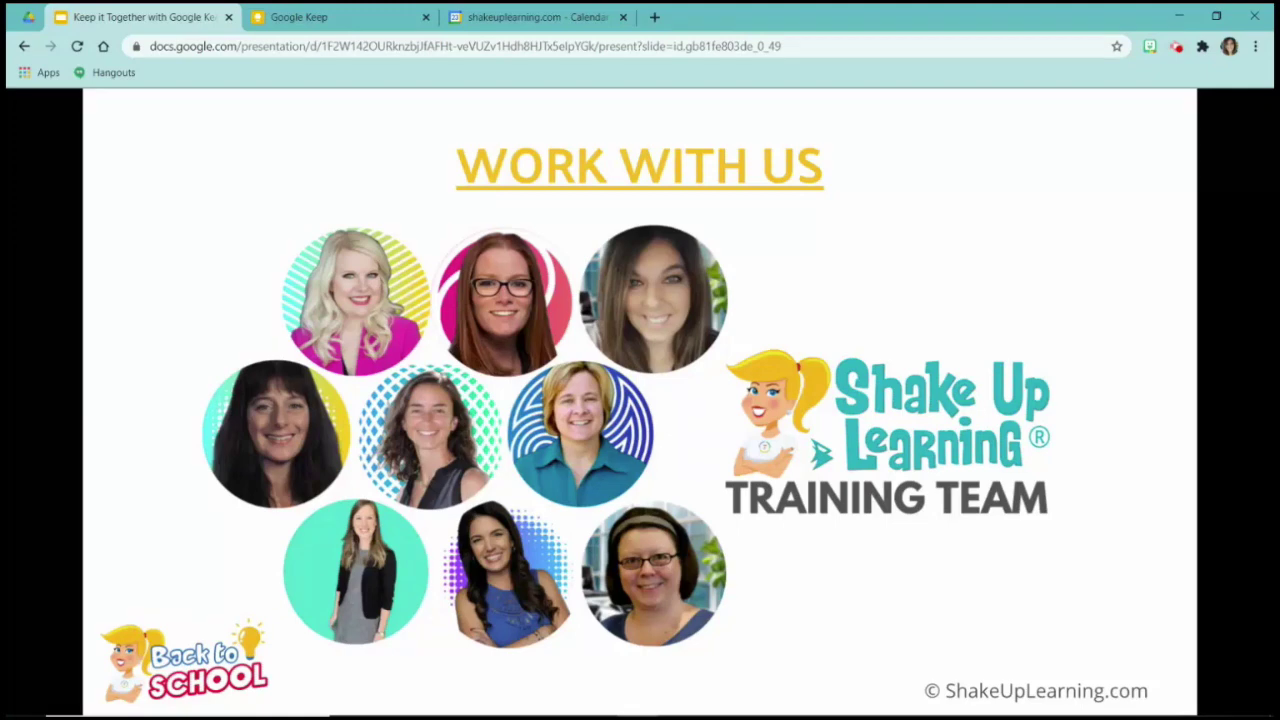
# - Follow the 'WORK WITH US' heading link on the Shake Up Learning Training Team slide
pyautogui.click(724, 176)
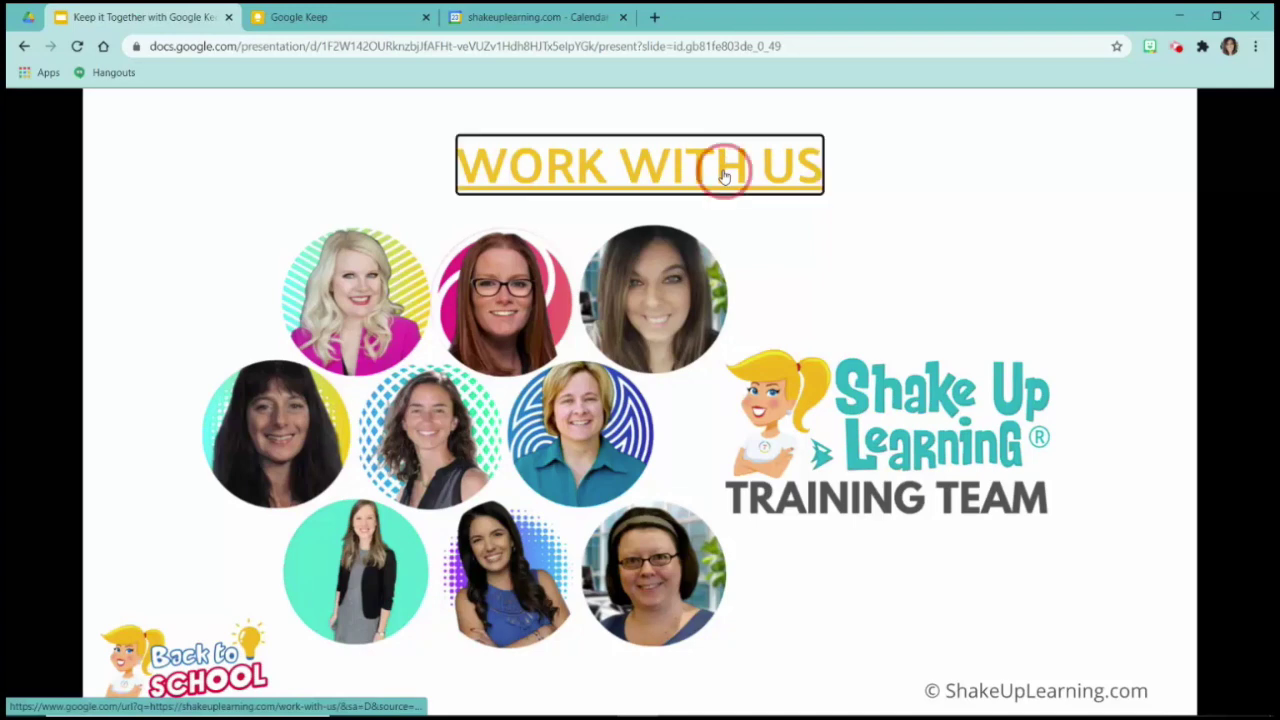